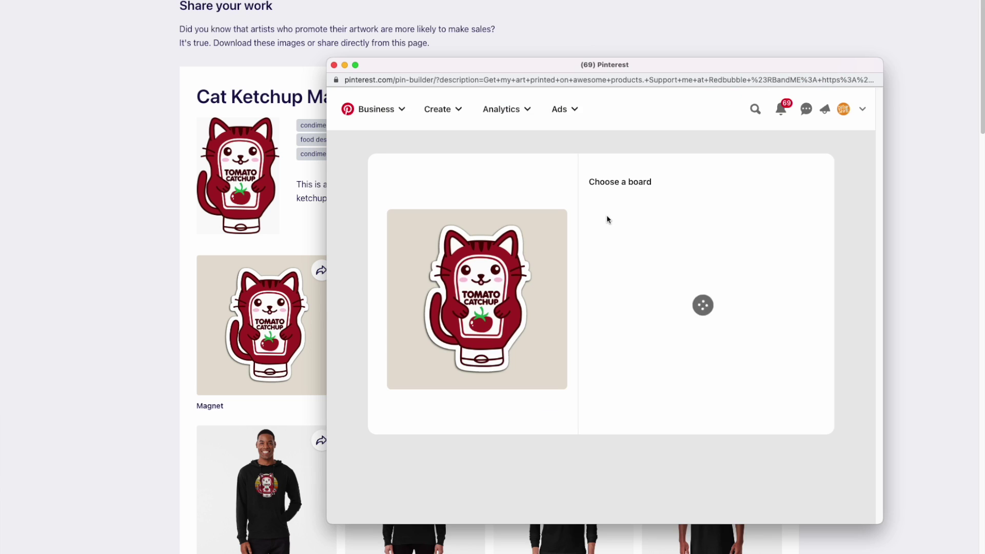
# Step: Save the cat ketchup pin to the Detour Shirts on Amazon board
pyautogui.click(607, 214)
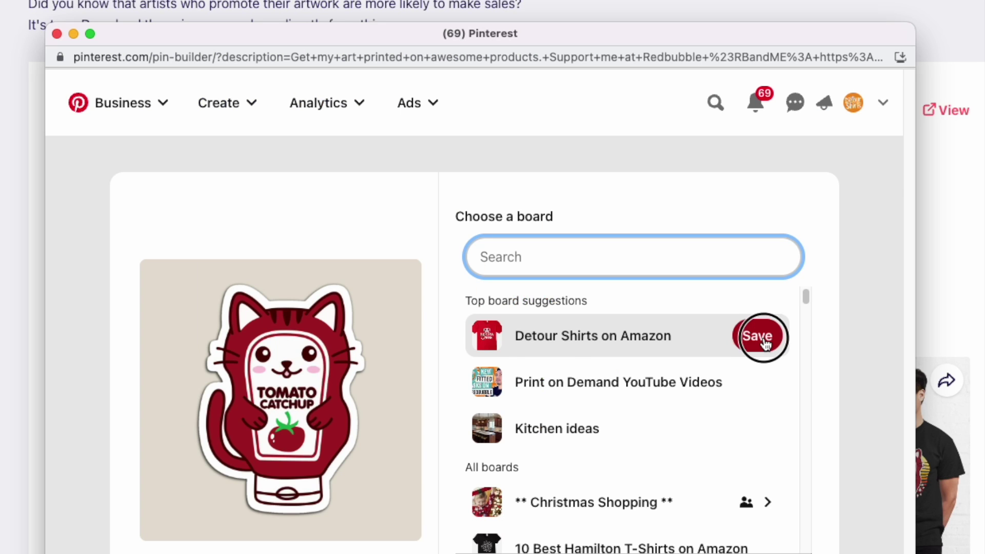
pyautogui.click(764, 343)
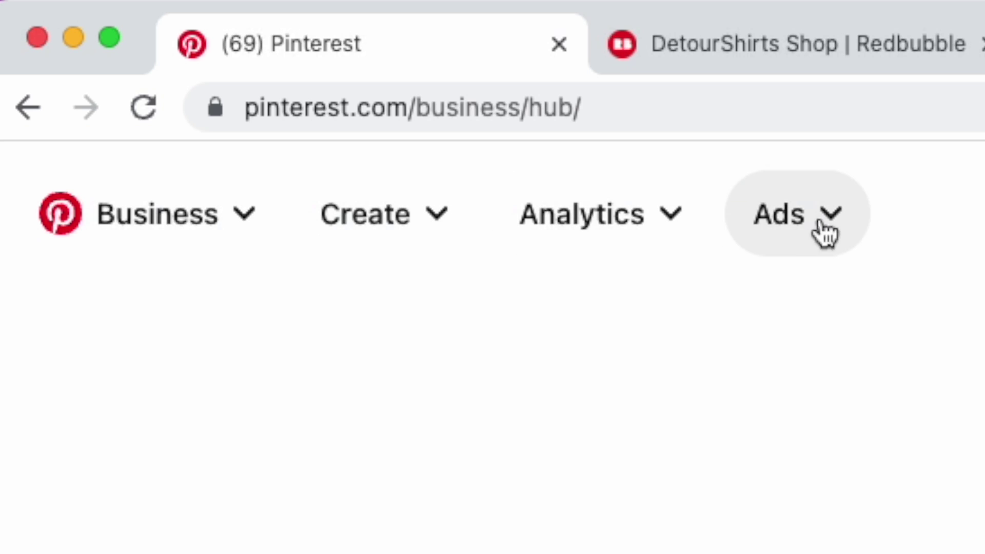
# Step: Start a blank new pin via Create Pin, then switch to the DetourShirts Redbubble tab
pyautogui.click(395, 235)
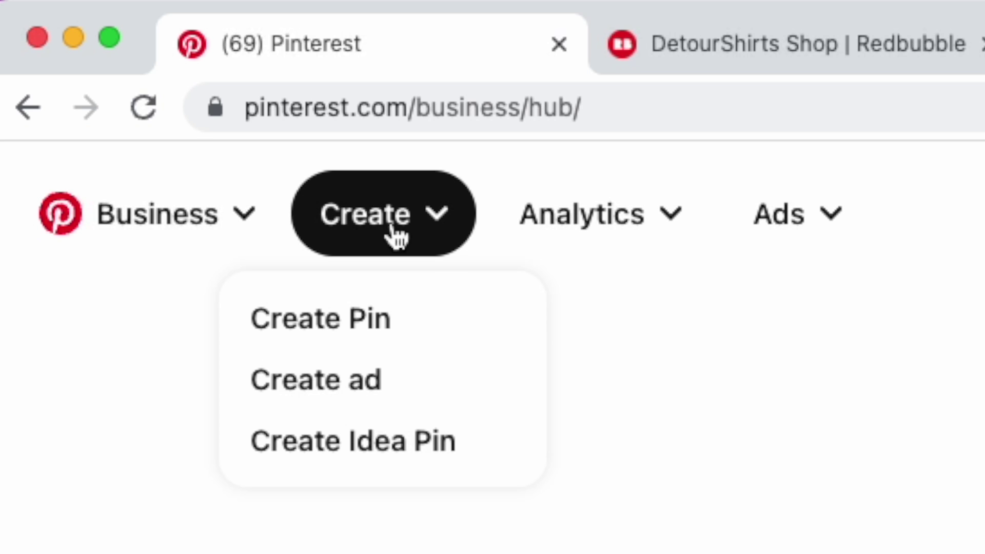
pyautogui.click(349, 323)
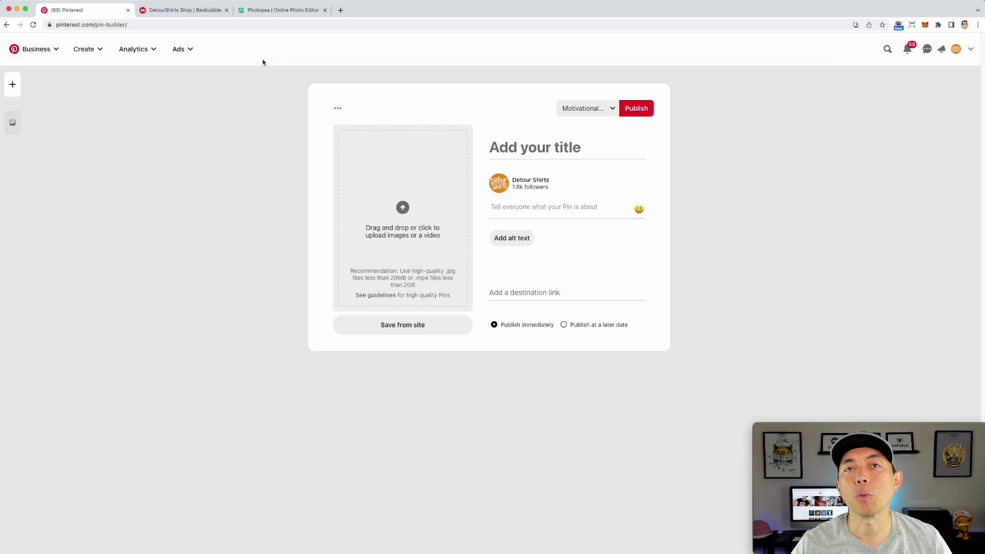
pyautogui.click(197, 11)
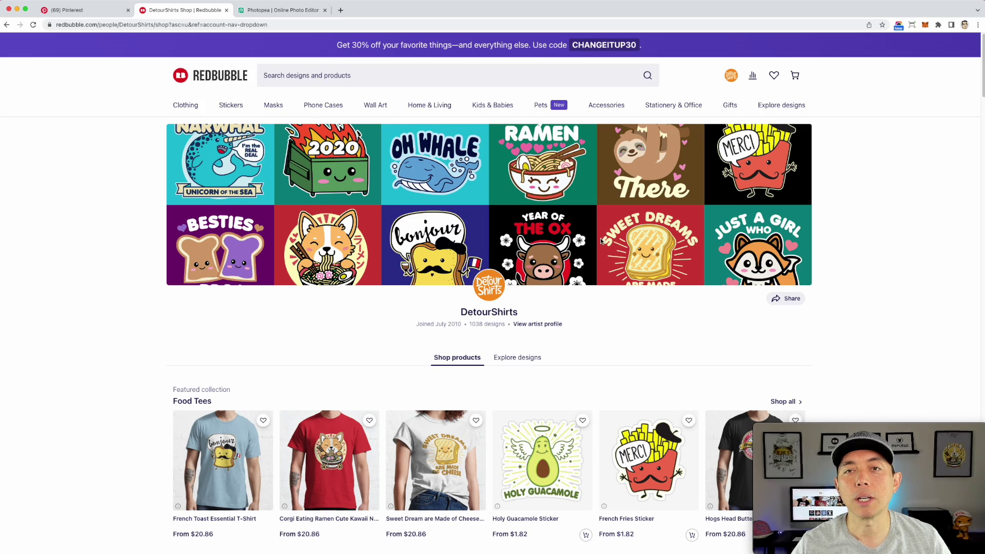
# Step: Find and open the Don't follow me T-shirt product page on Redbubble
pyautogui.scroll(-10, 611, 215)
pyautogui.scroll(-4, 602, 241)
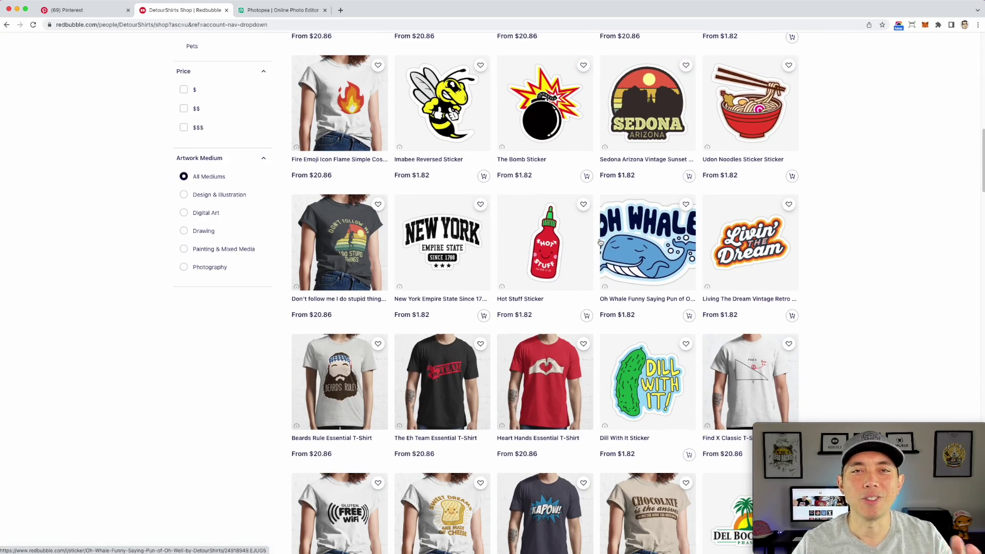
pyautogui.scroll(3, 590, 246)
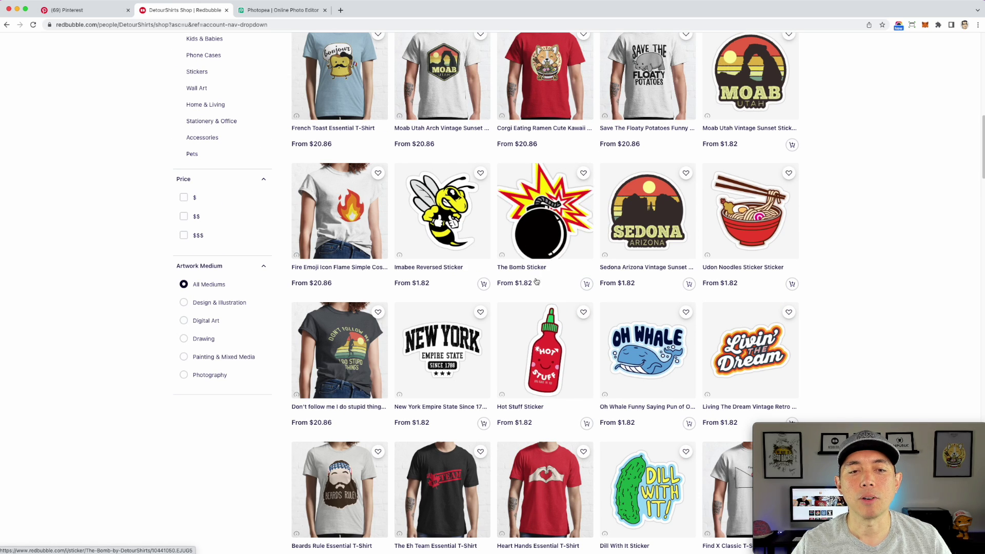
pyautogui.click(336, 337)
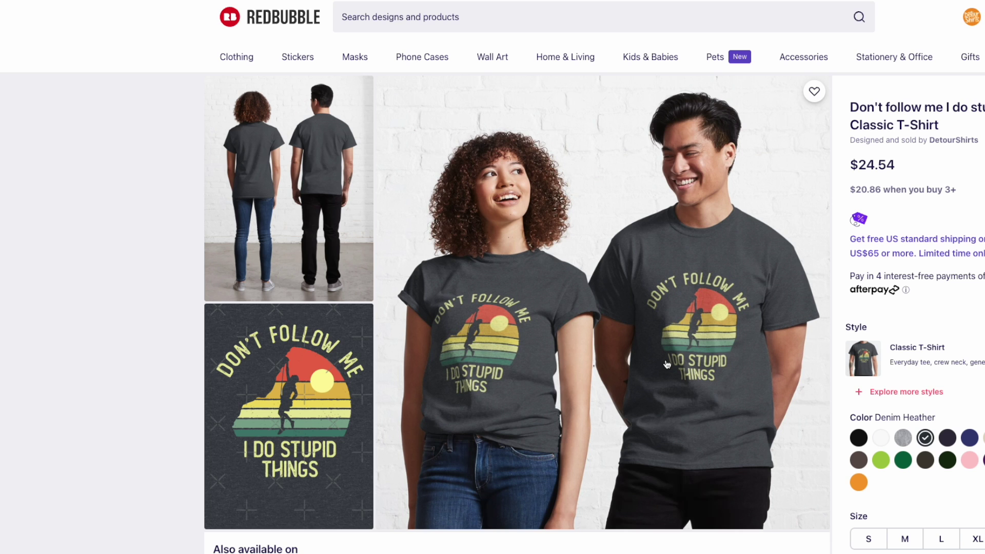
# Step: Advance the Also available on carousel and open the Tri-blend T-Shirt image in a new tab
pyautogui.scroll(-5, 667, 364)
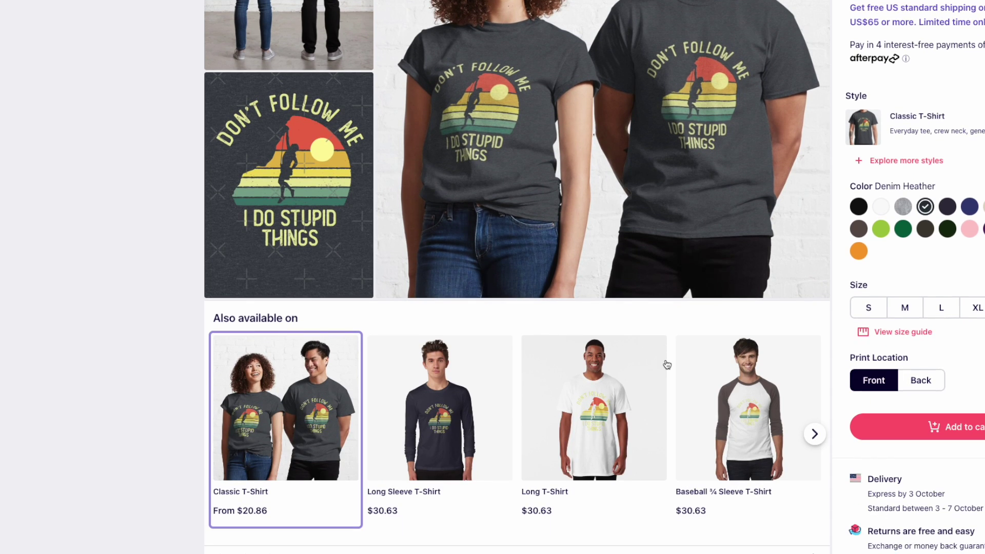
pyautogui.scroll(-1, 532, 412)
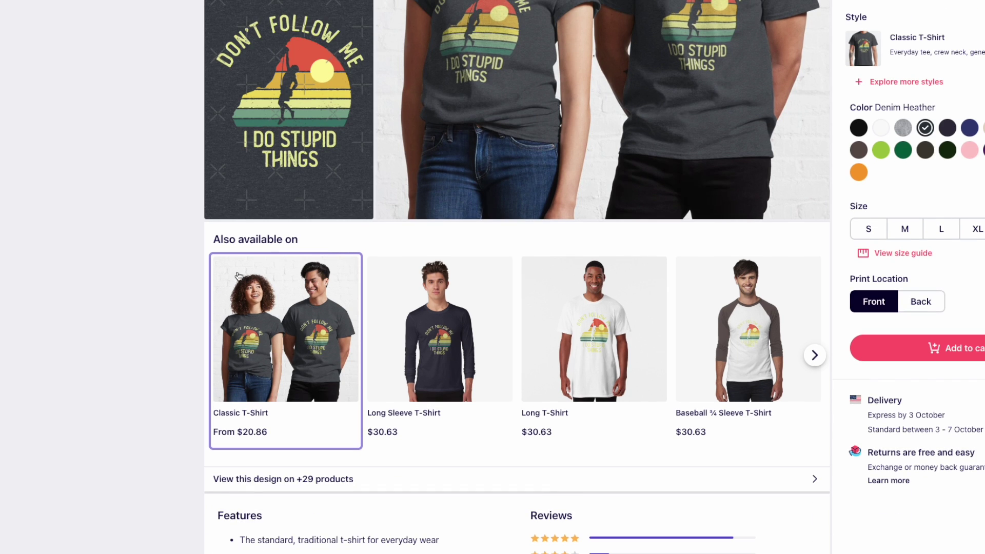
pyautogui.click(814, 356)
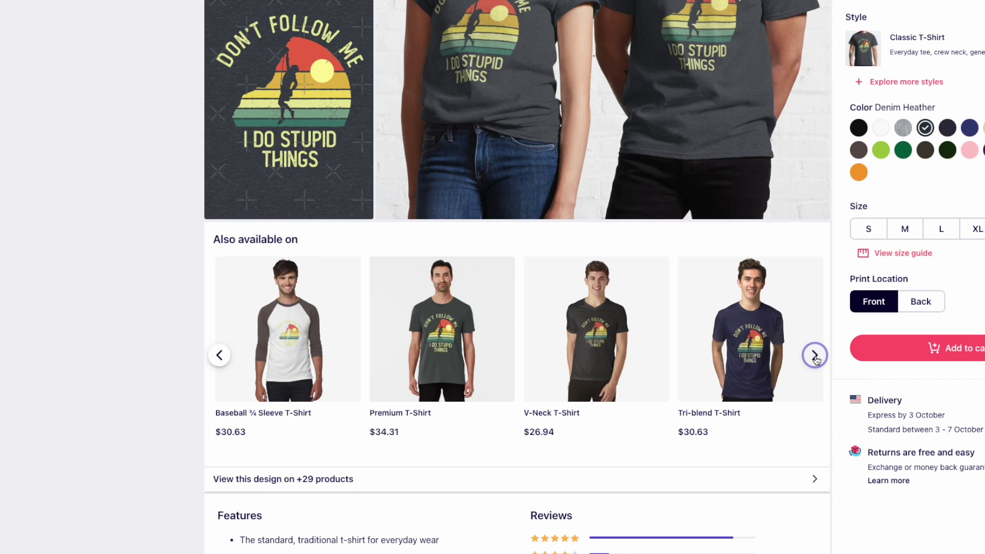
pyautogui.click(814, 355)
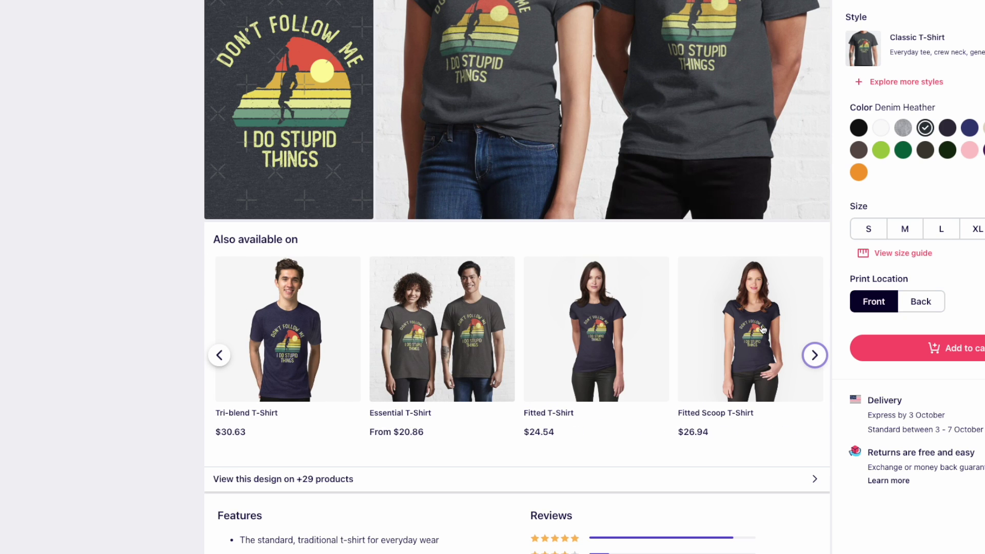
pyautogui.rightClick(296, 306)
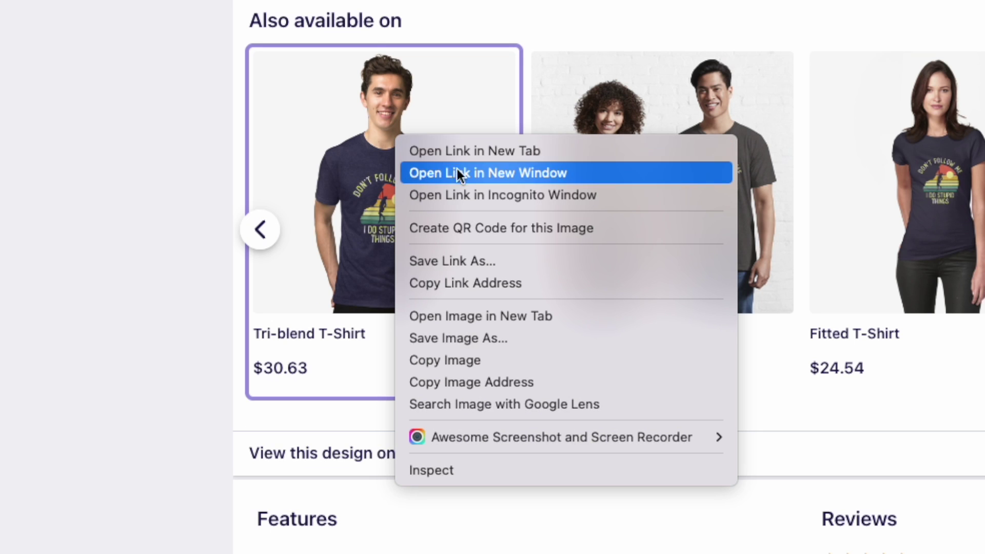
pyautogui.click(481, 316)
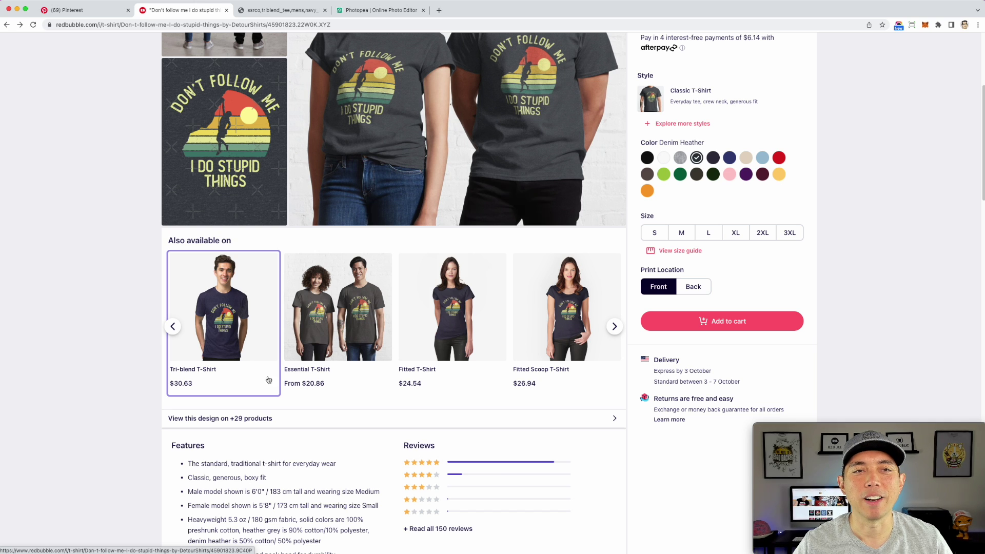
# Step: Drag the navy Tri-blend shirt image into the Pinterest pin builder's upload area
pyautogui.click(287, 13)
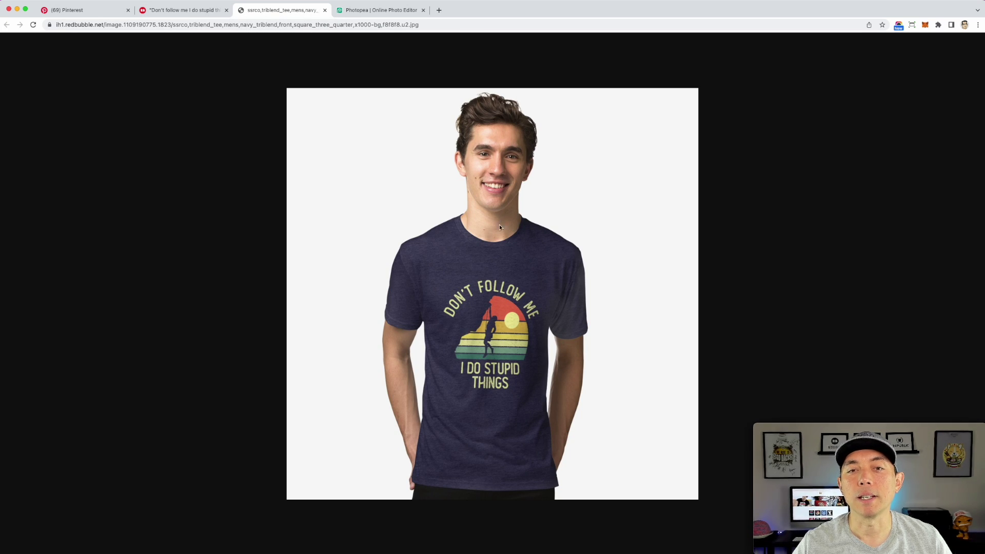
pyautogui.moveTo(490, 234); pyautogui.dragTo(984, 236)
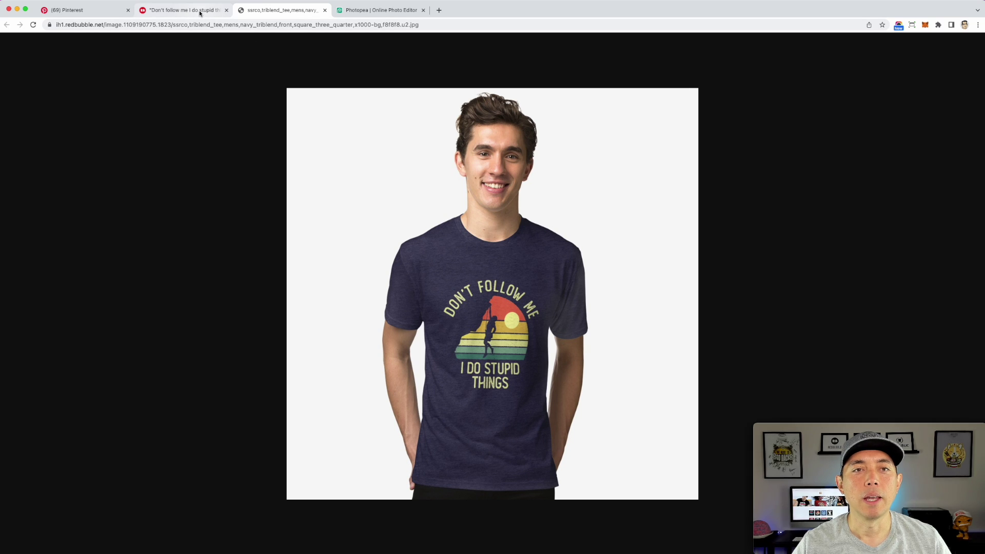
pyautogui.click(102, 11)
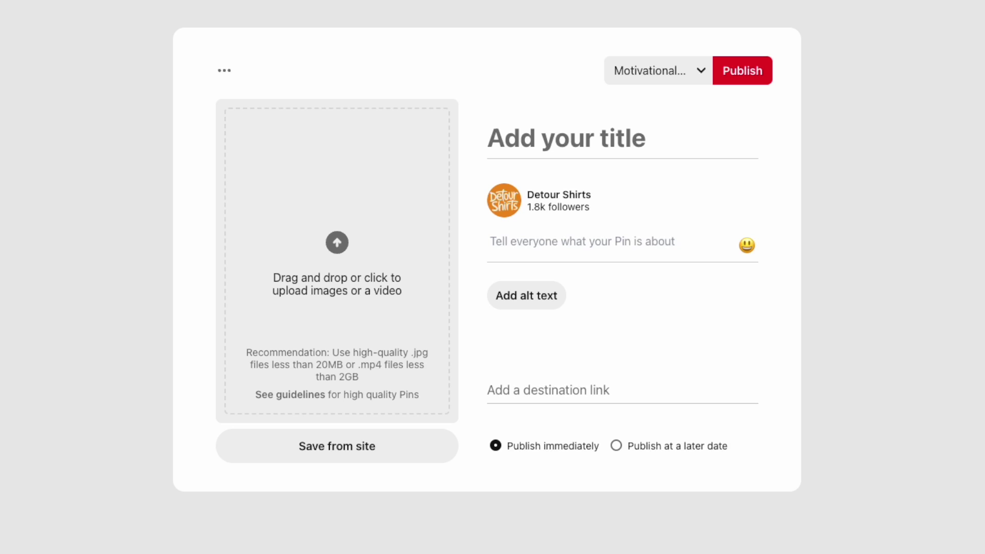
pyautogui.moveTo(539, 297); pyautogui.dragTo(319, 284)
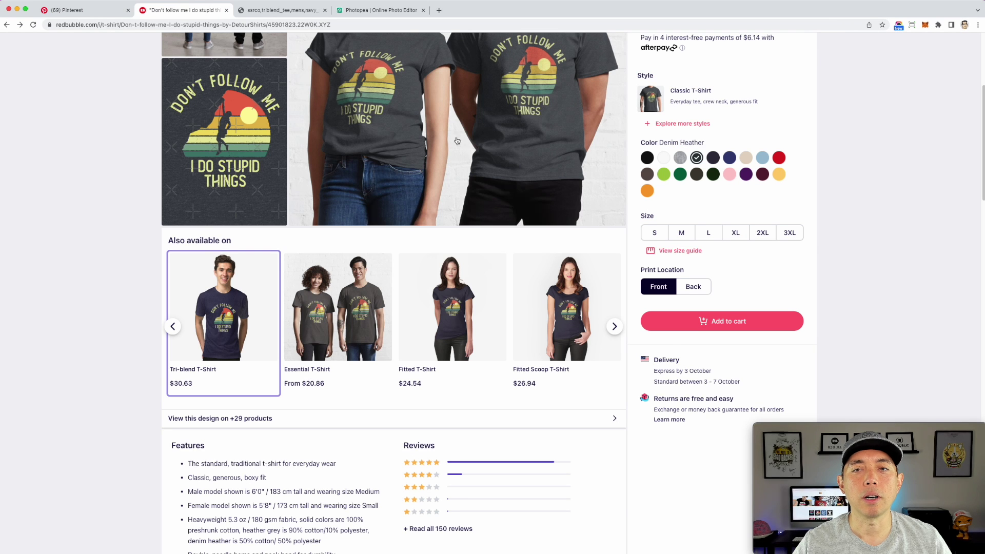
pyautogui.scroll(3, 698, 113)
# Step: Copy the Redbubble product title and paste it as the pin title
pyautogui.moveTo(707, 96); pyautogui.dragTo(638, 87)
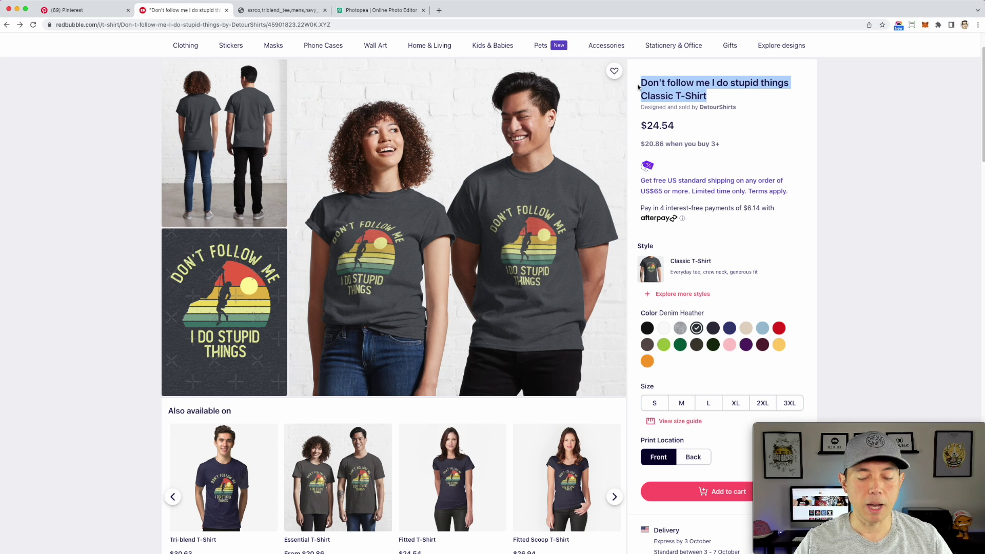
pyautogui.press('super+c')
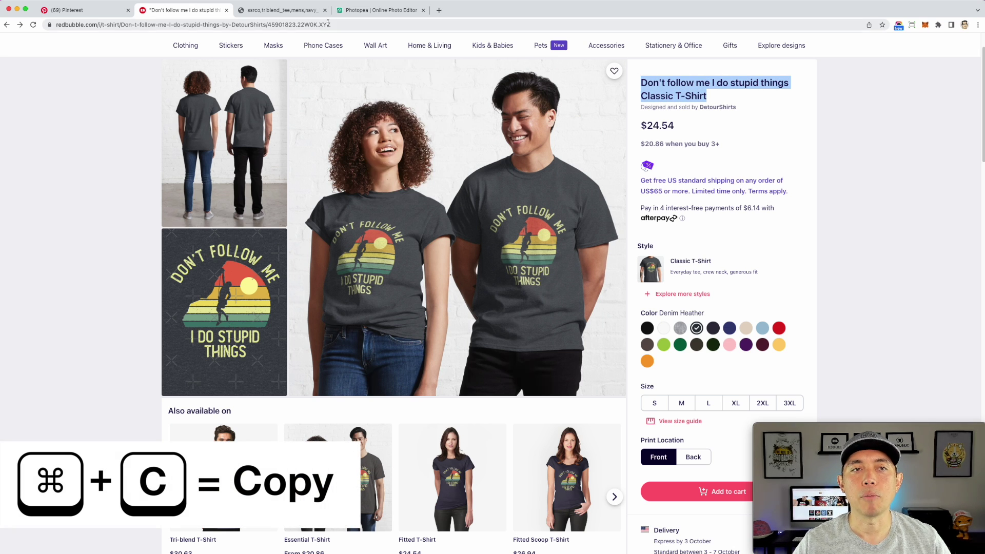
pyautogui.click(281, 9)
pyautogui.click(95, 10)
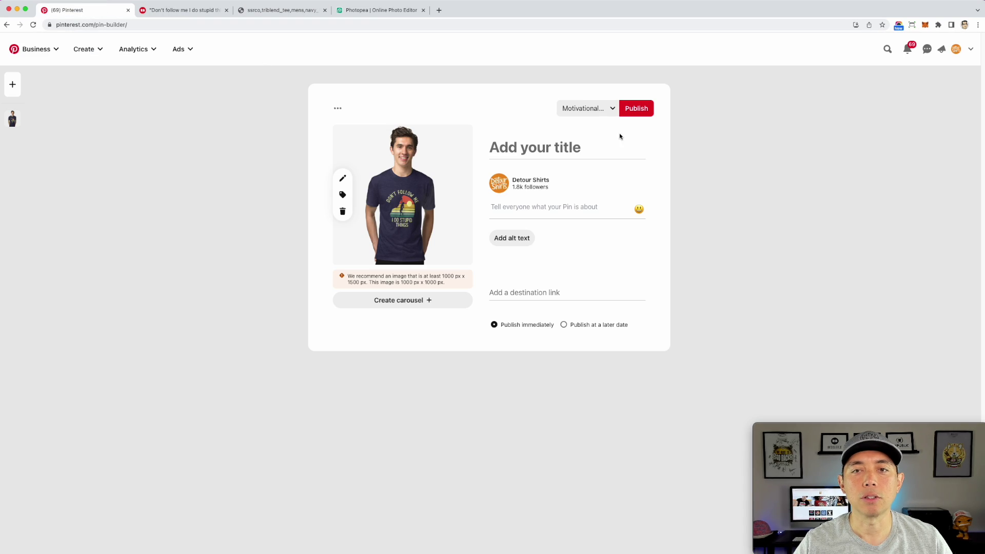
pyautogui.click(539, 148)
pyautogui.press('super+v')
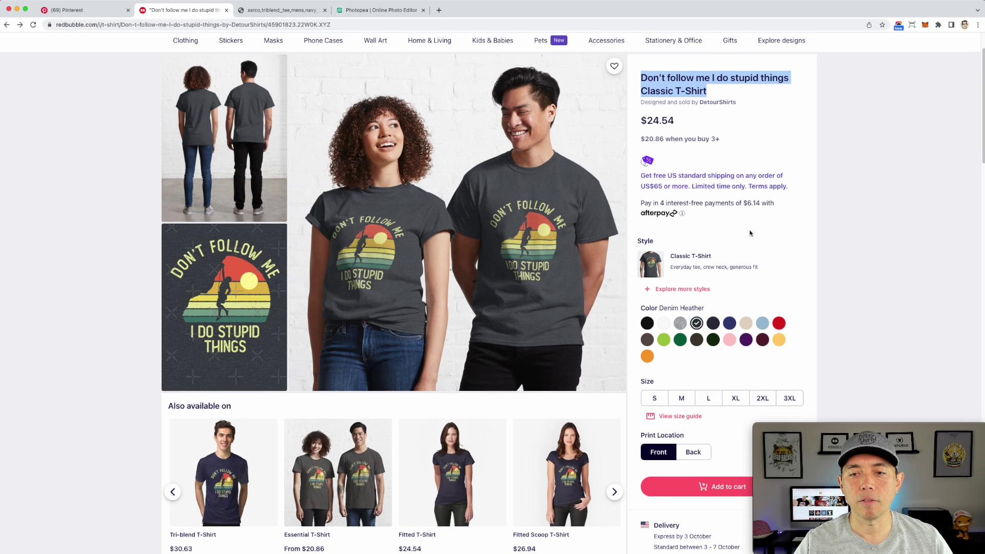
# Step: Copy the product description sentence into the pin's description
pyautogui.scroll(-10, 749, 234)
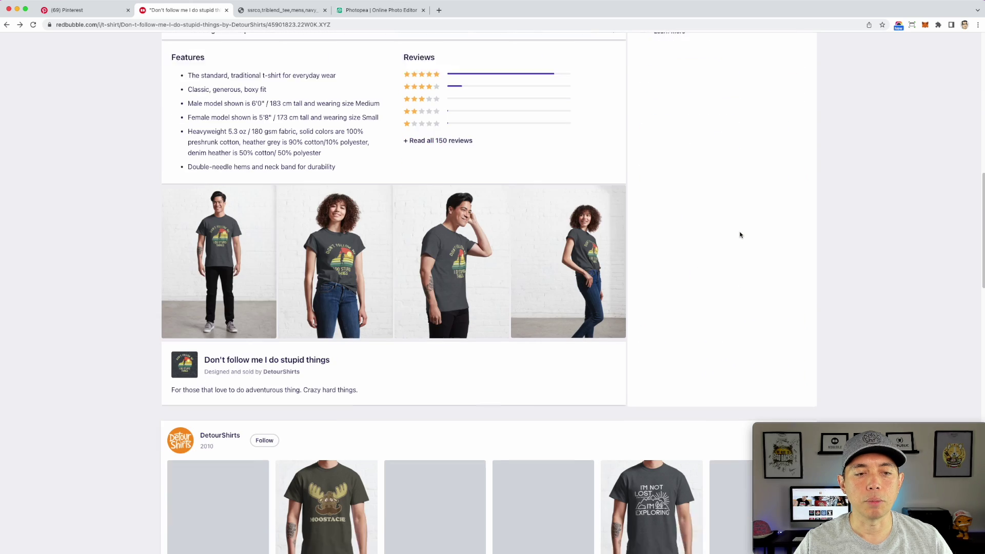
pyautogui.scroll(-1, 740, 235)
pyautogui.moveTo(377, 342); pyautogui.dragTo(171, 342)
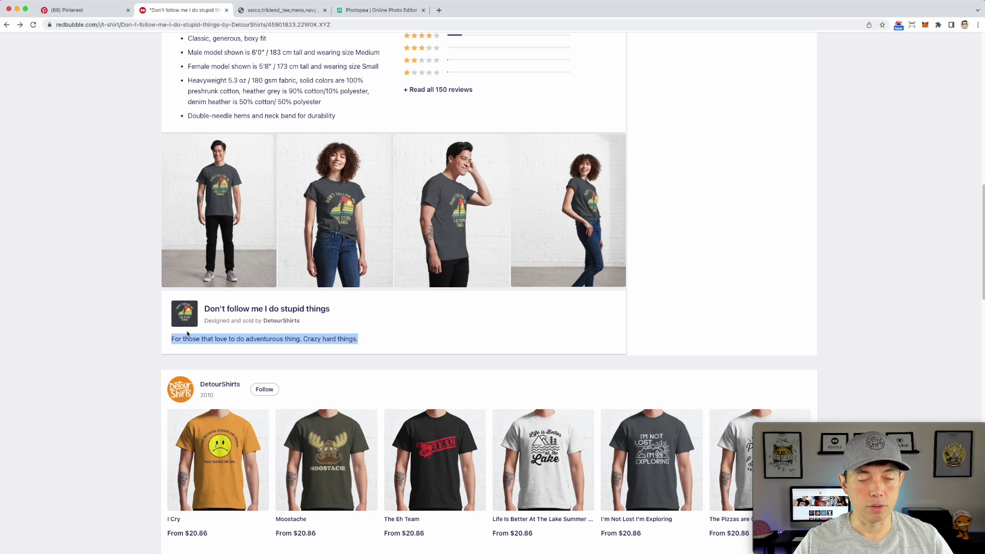
pyautogui.press('super+c')
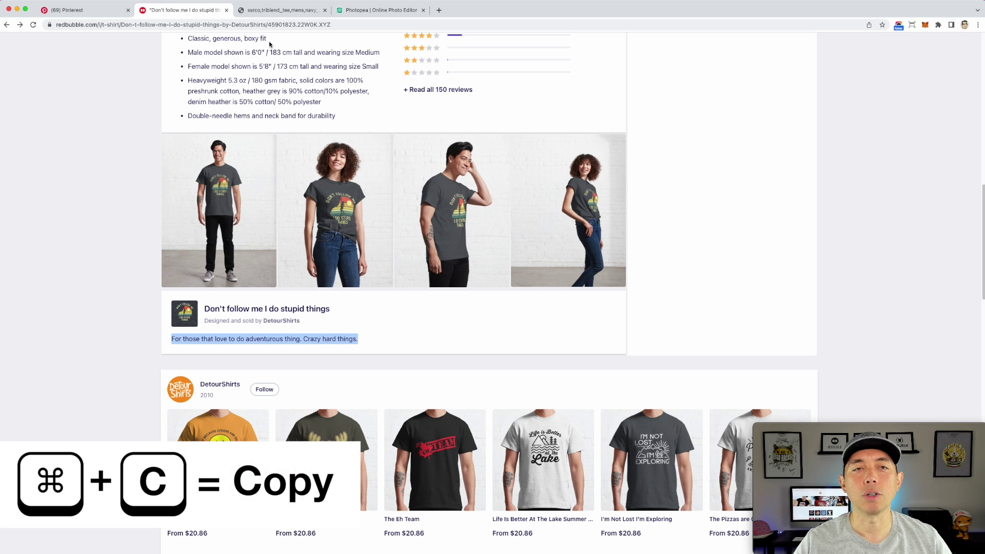
pyautogui.click(95, 13)
pyautogui.click(520, 245)
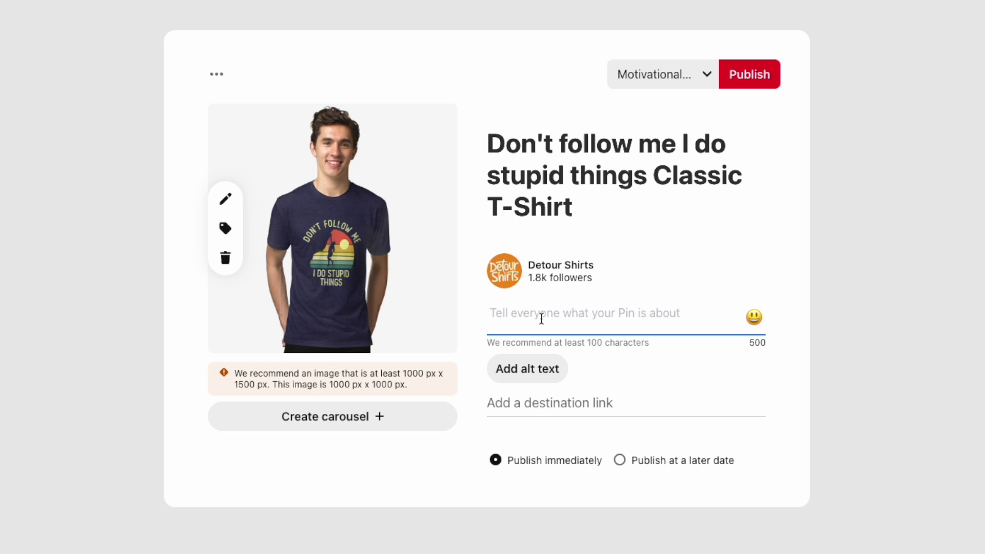
pyautogui.press('super+v')
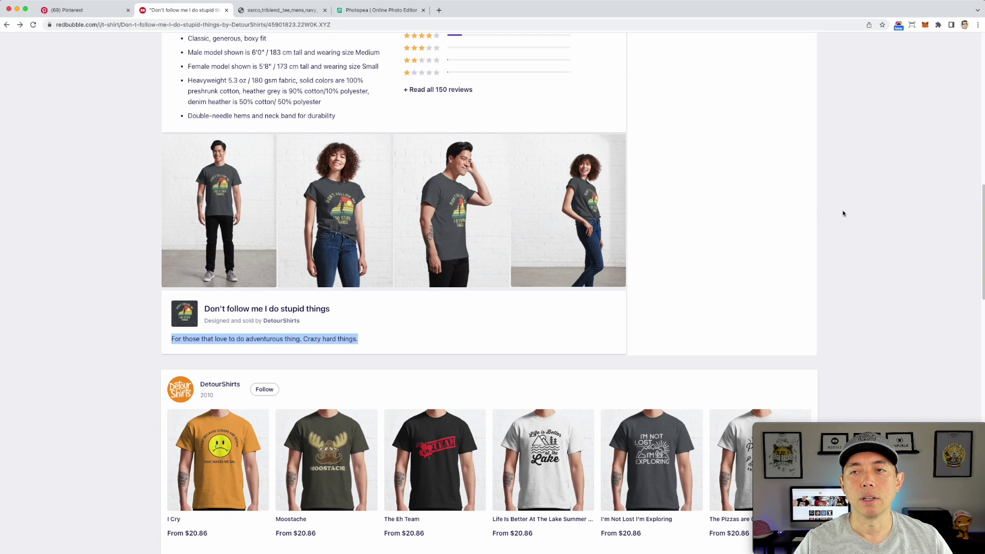
# Step: Paste the Redbubble product page URL as the pin's destination link
pyautogui.scroll(10, 844, 216)
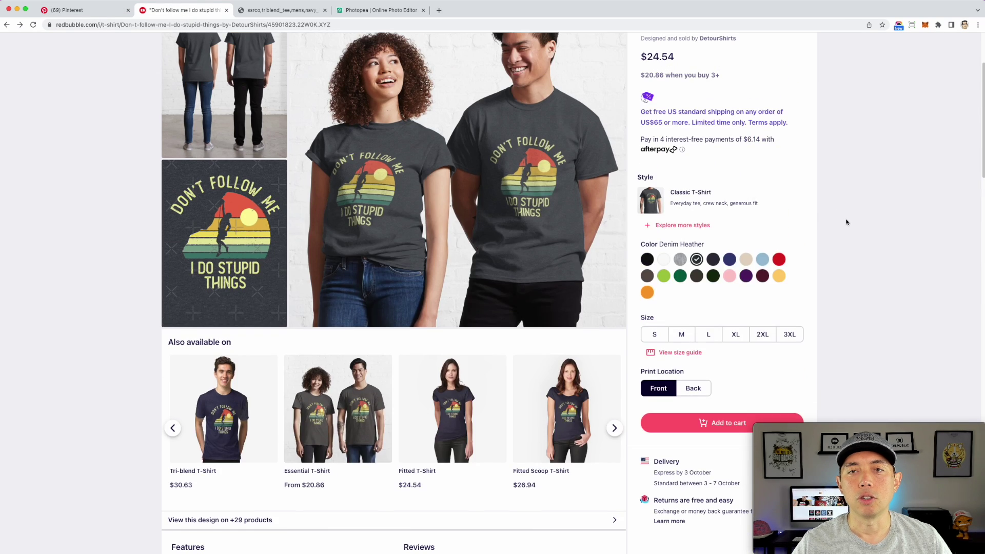
pyautogui.scroll(5, 847, 222)
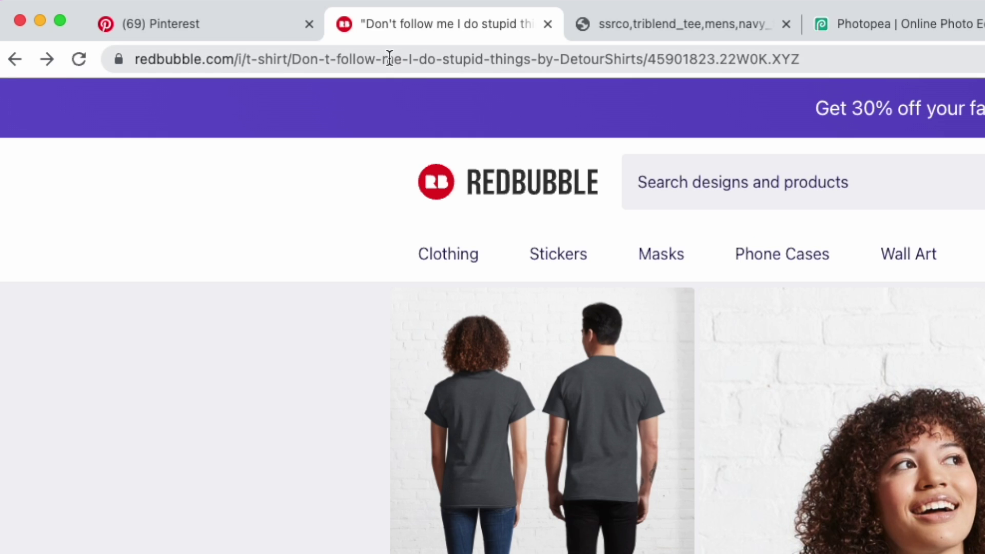
pyautogui.doubleClick(162, 24)
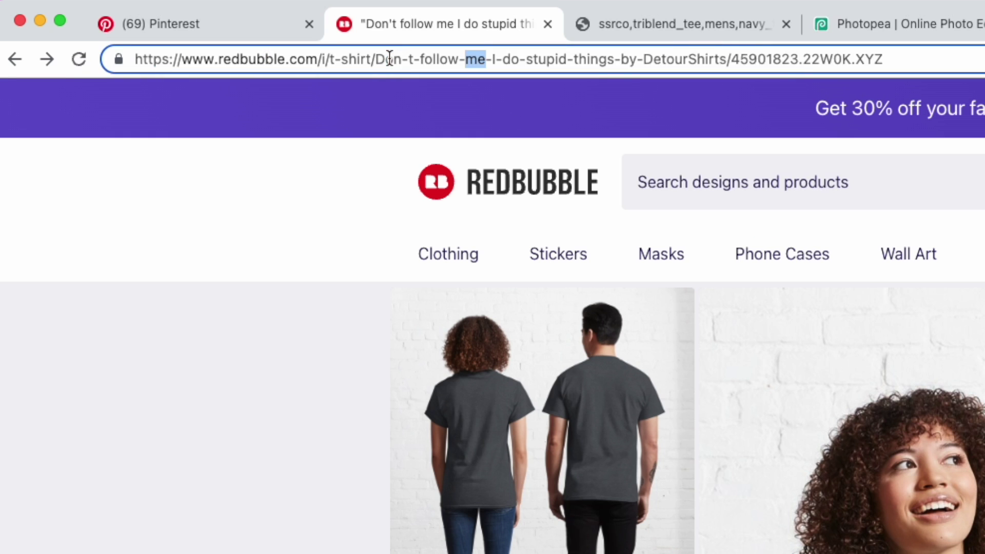
pyautogui.press('super+a')
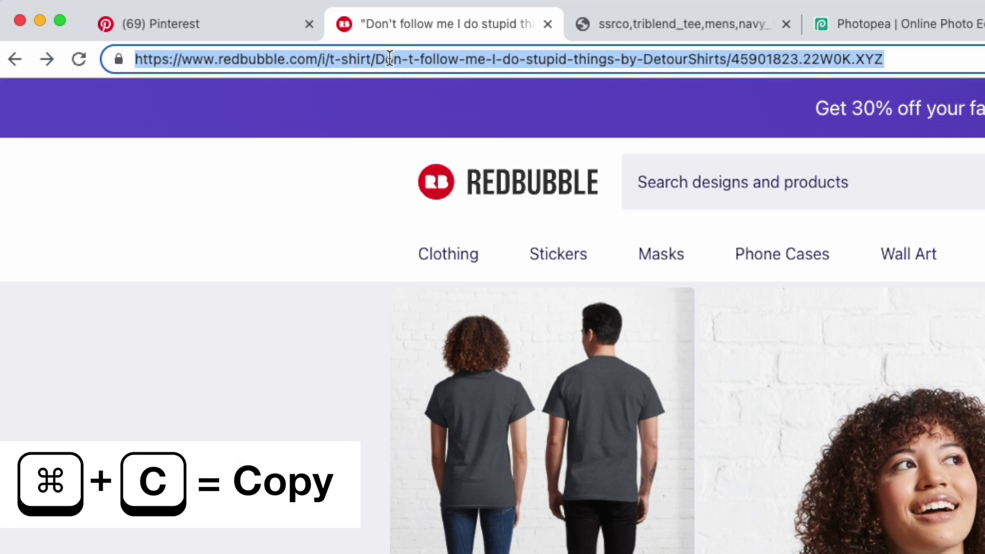
pyautogui.click(173, 23)
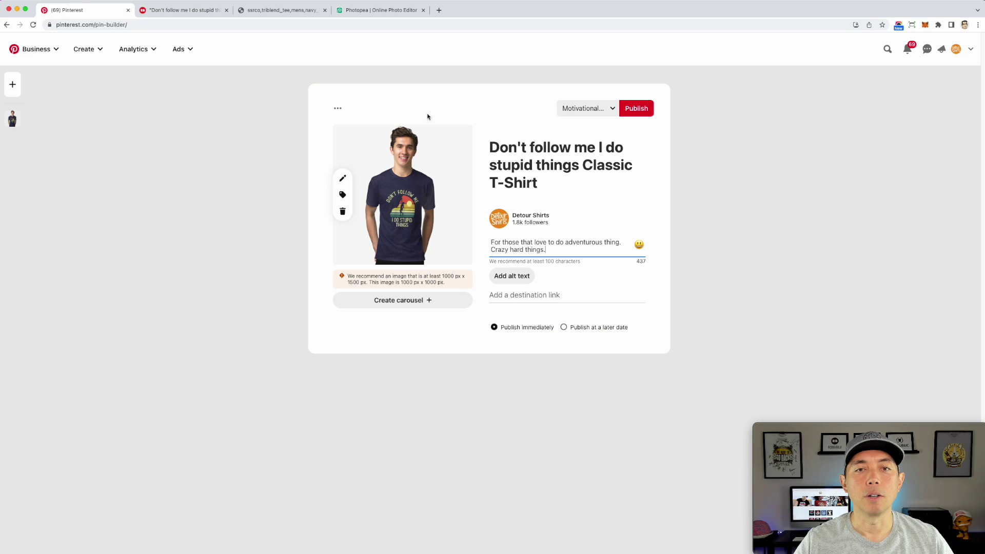
pyautogui.click(509, 296)
pyautogui.press('super+v')
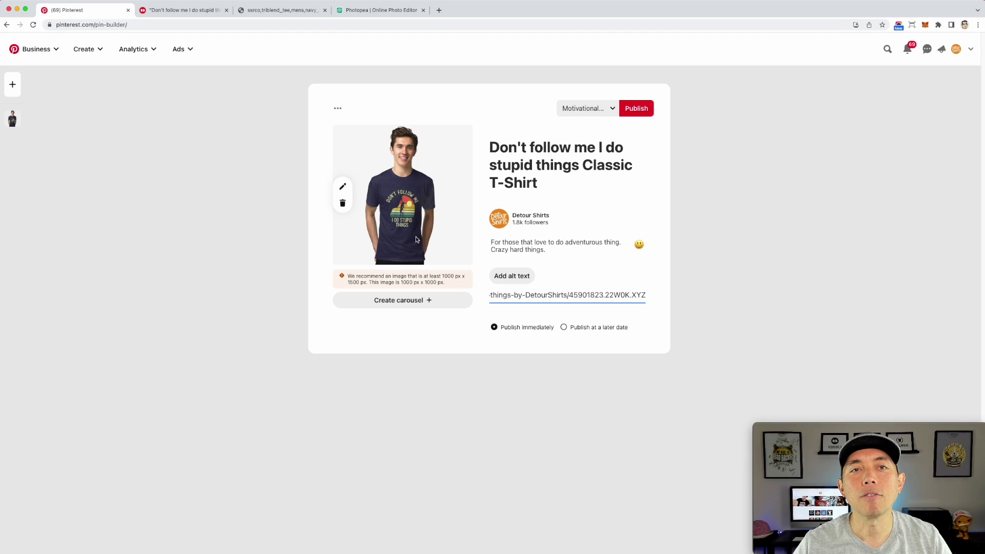
pyautogui.click(362, 12)
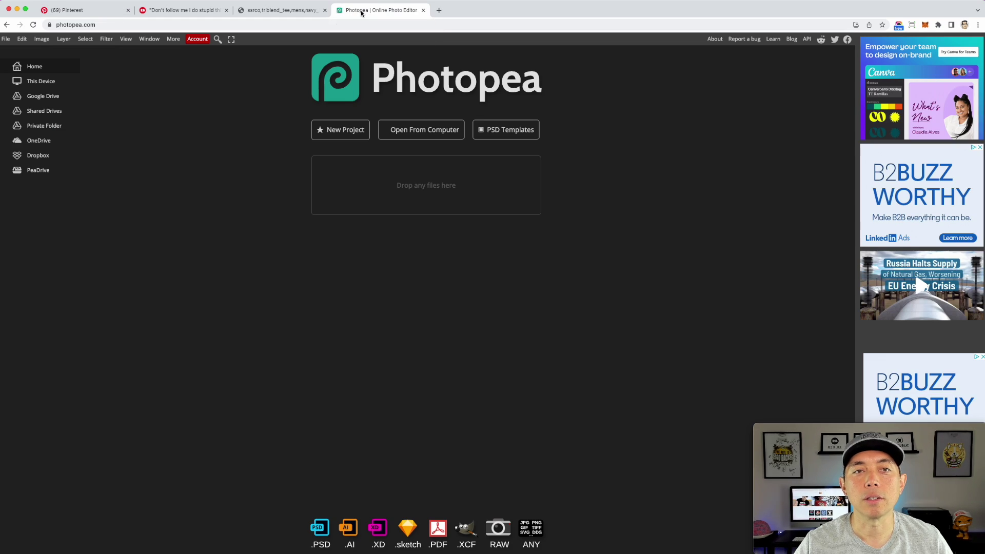
# Step: Create a new blank Photopea project 1000 px wide by 1500 px high
pyautogui.click(347, 134)
pyautogui.click(56, 88)
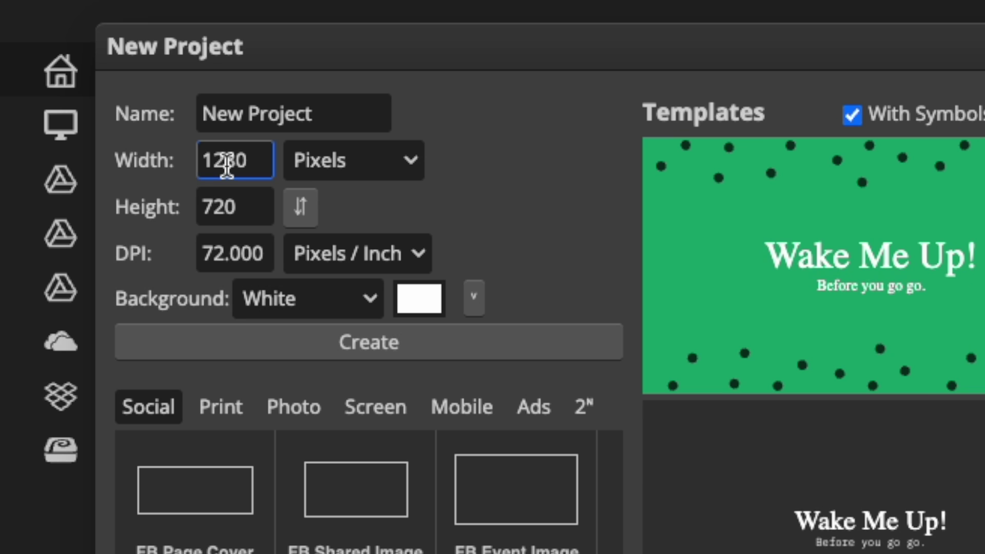
pyautogui.doubleClick(226, 164)
pyautogui.write('1000')
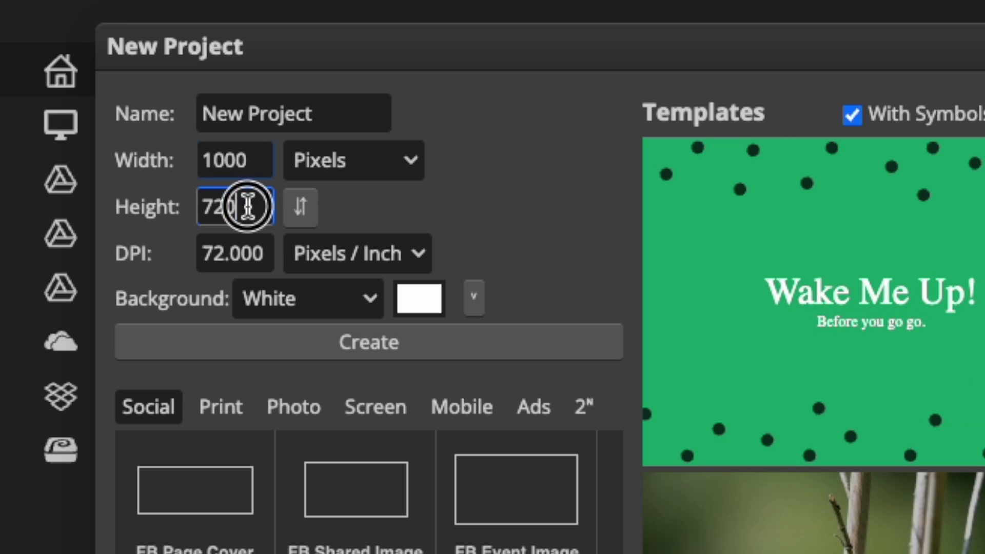
pyautogui.doubleClick(247, 206)
pyautogui.write('1500')
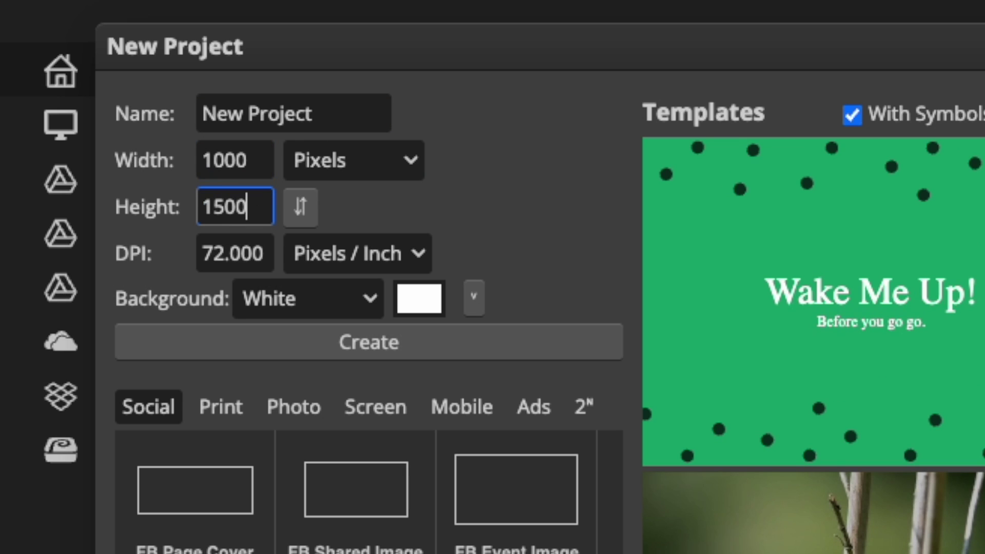
pyautogui.click(250, 254)
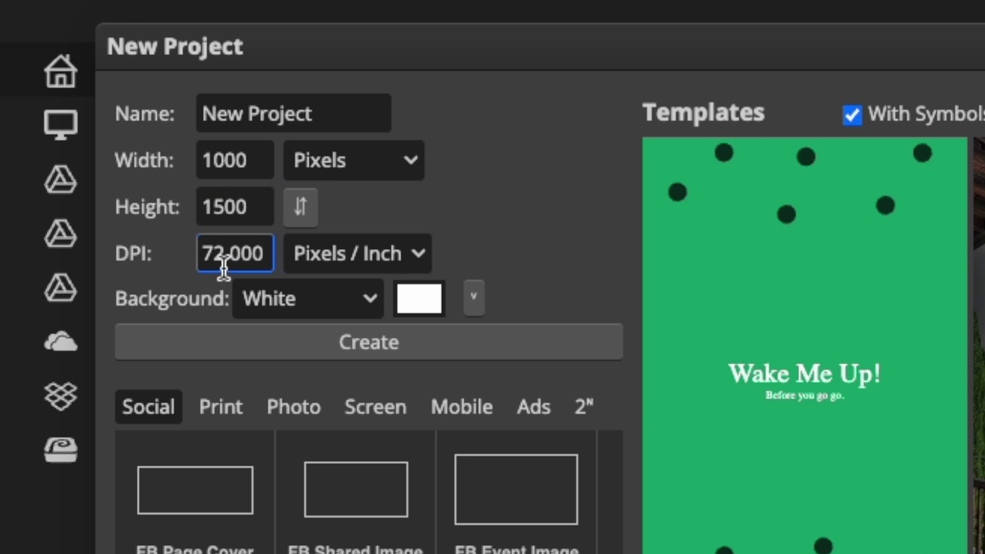
pyautogui.doubleClick(212, 255)
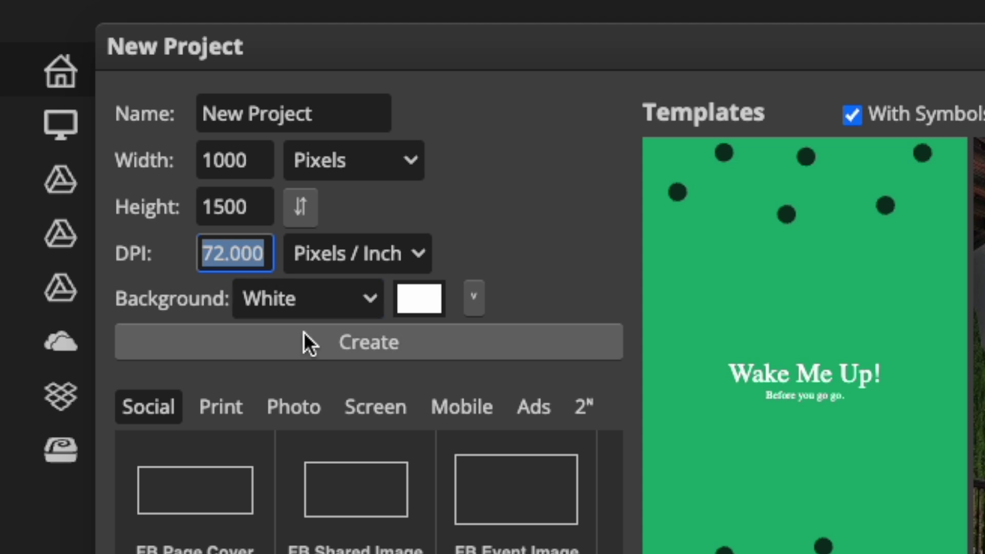
pyautogui.click(309, 346)
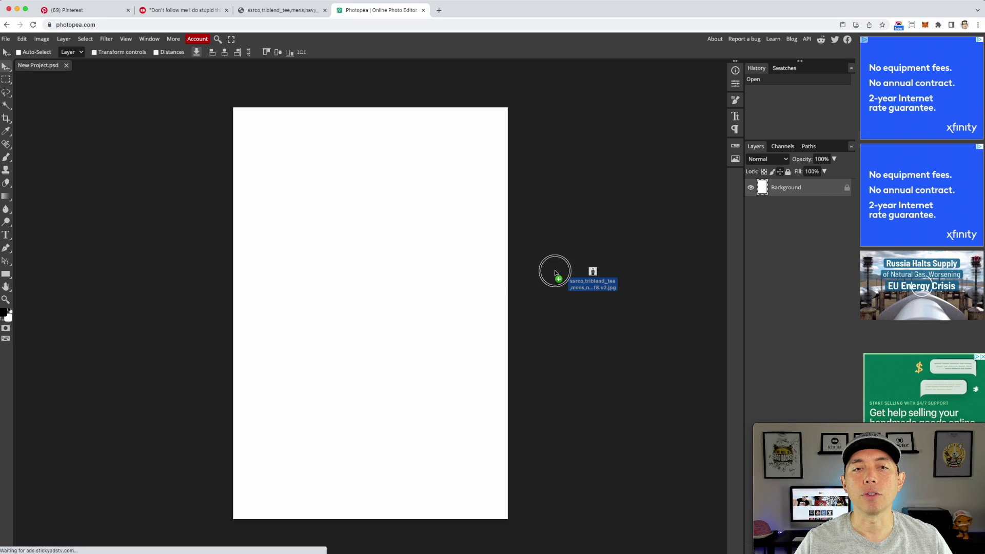
# Step: Scale the placed T-shirt photo to about 150% and centre it on the canvas
pyautogui.moveTo(529, 151); pyautogui.dragTo(583, 101)
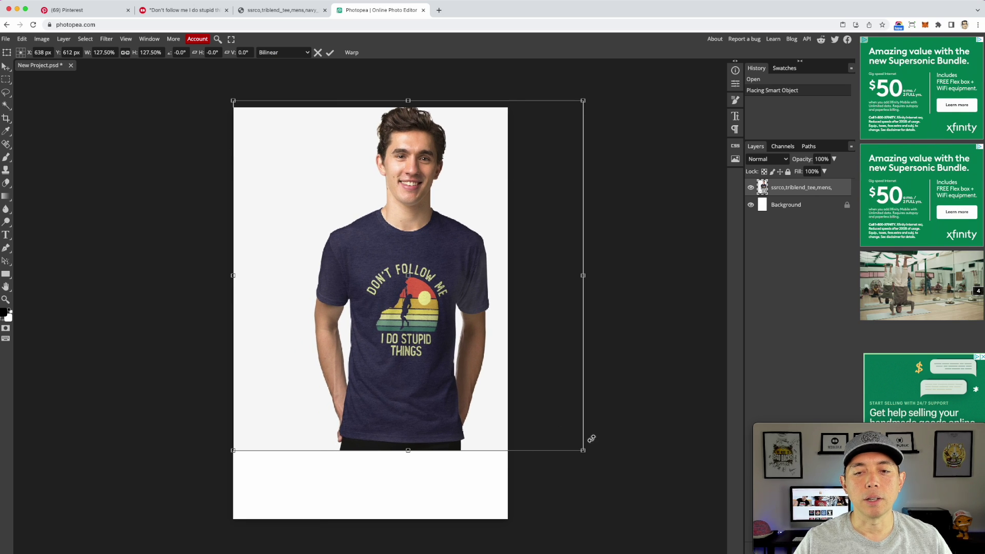
pyautogui.moveTo(587, 457); pyautogui.dragTo(657, 517)
pyautogui.moveTo(427, 328); pyautogui.dragTo(351, 329)
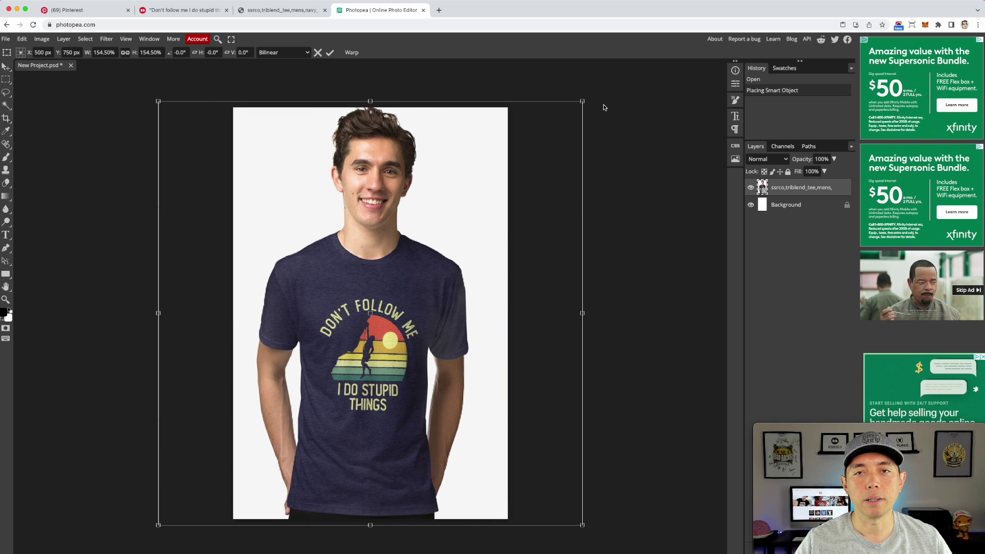
pyautogui.moveTo(585, 101); pyautogui.dragTo(576, 108)
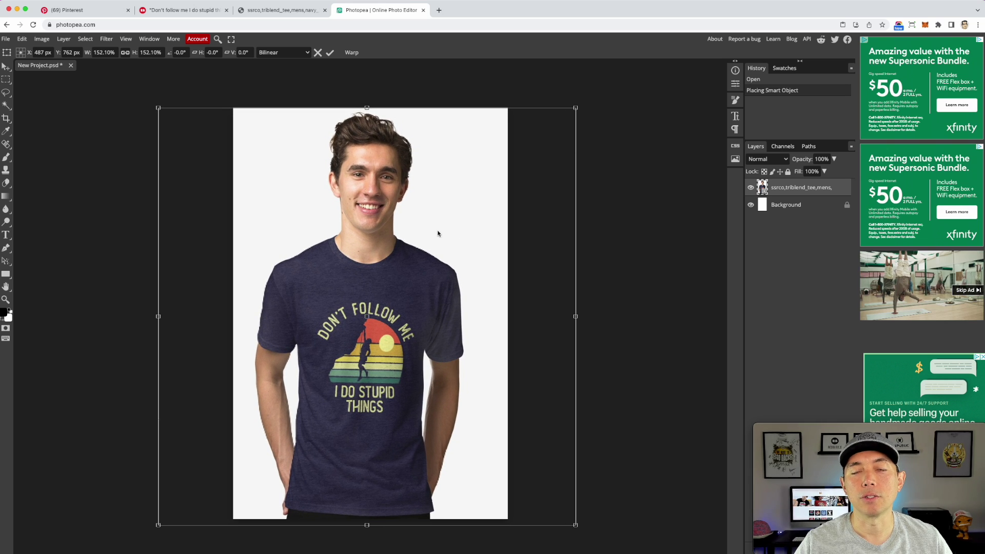
pyautogui.moveTo(438, 234); pyautogui.dragTo(444, 235)
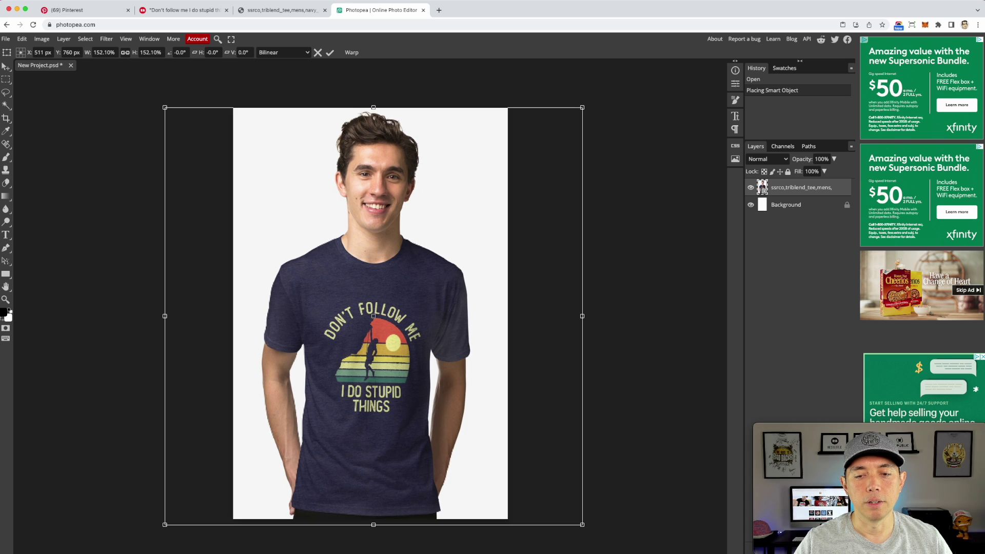
pyautogui.moveTo(582, 523); pyautogui.dragTo(576, 519)
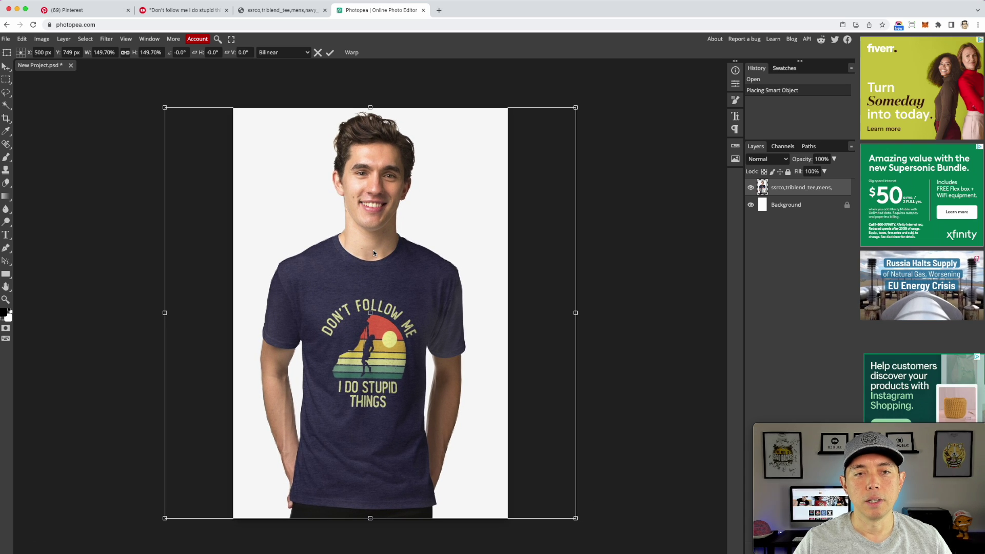
pyautogui.moveTo(374, 248); pyautogui.dragTo(378, 249)
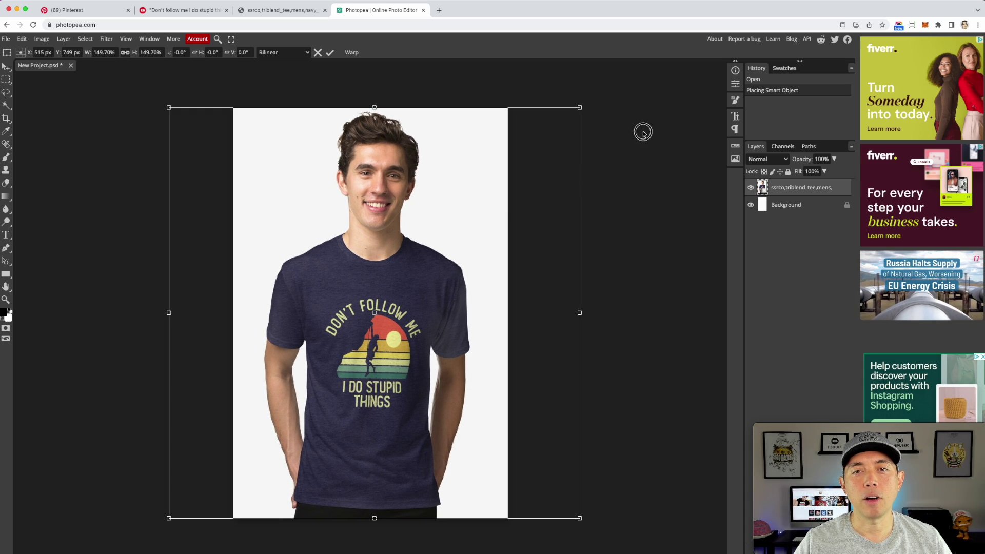
# Step: Commit the transform and export the canvas as a 100% quality JPG named tshirt
pyautogui.click(805, 206)
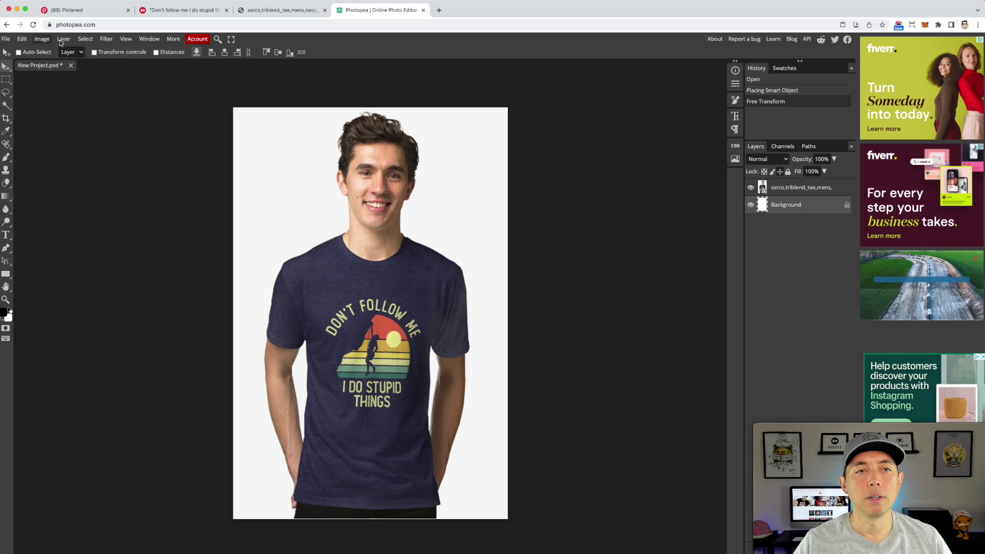
pyautogui.click(9, 40)
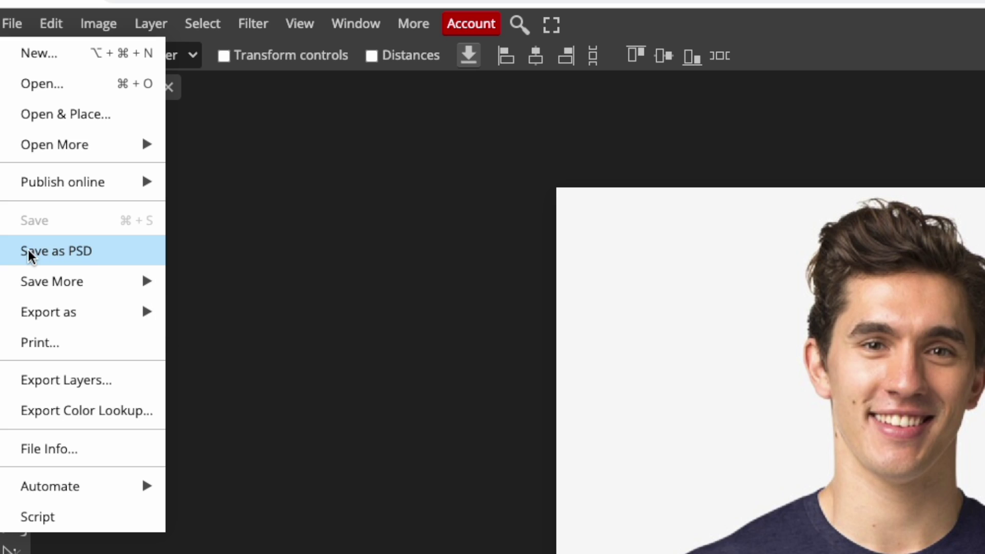
pyautogui.moveTo(30, 312)
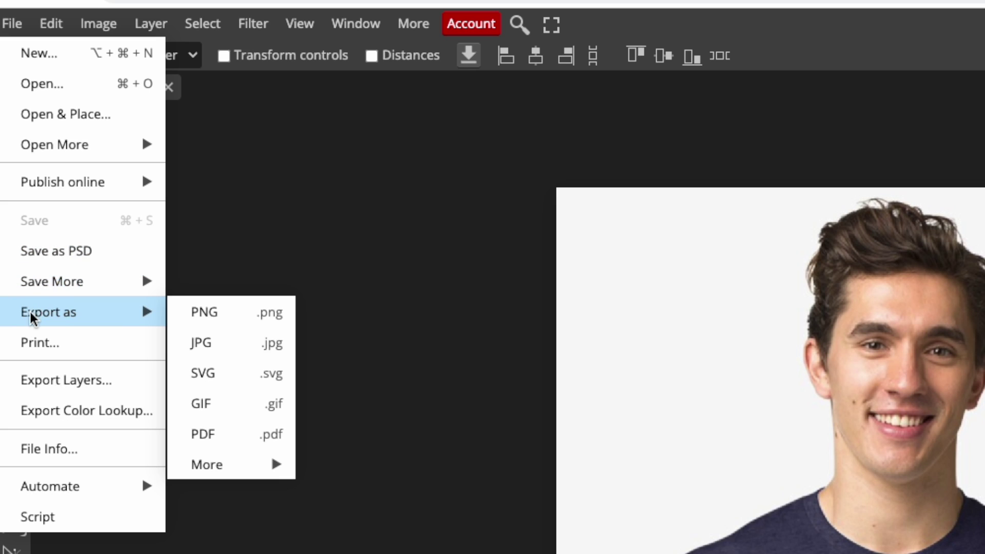
pyautogui.click(226, 342)
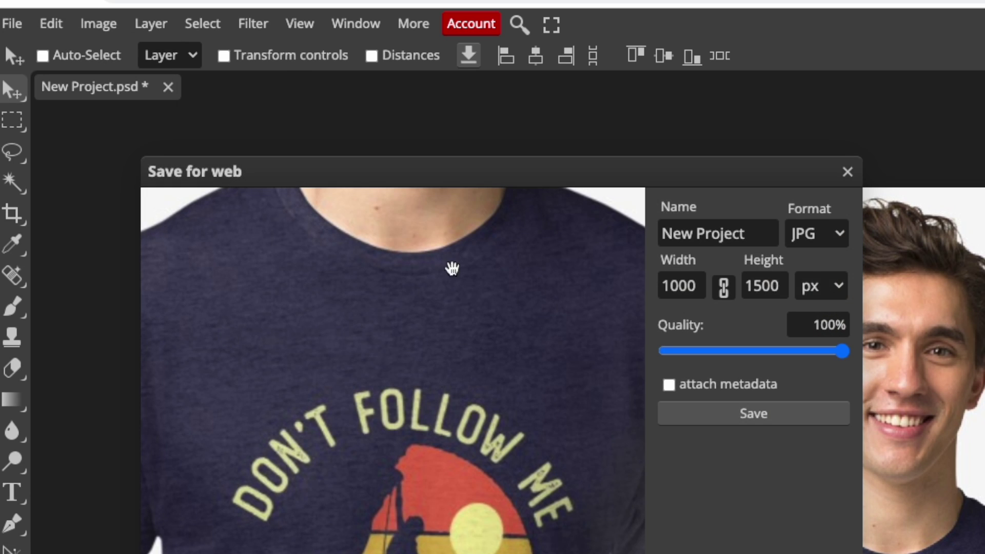
pyautogui.click(717, 232)
pyautogui.tripleClick(717, 233)
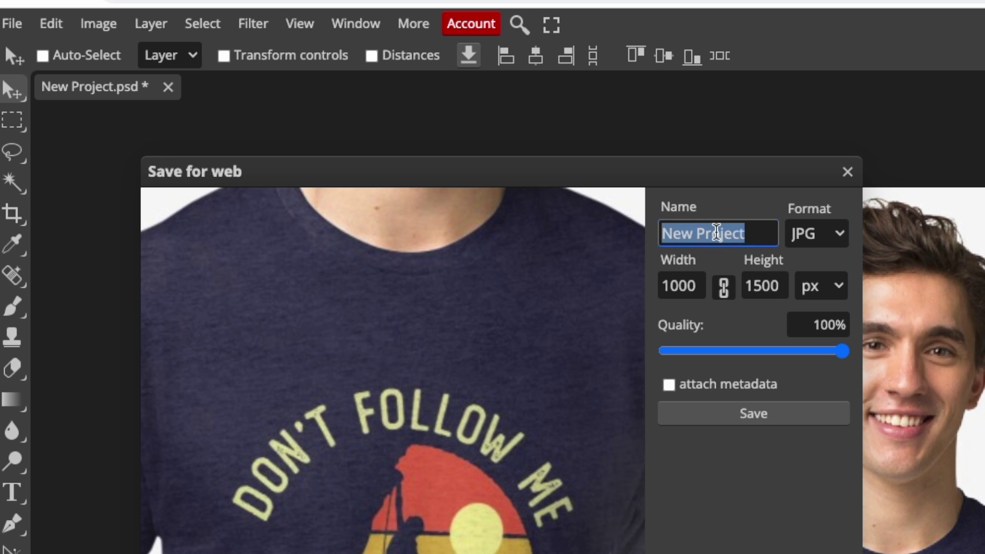
pyautogui.write('tshirt')
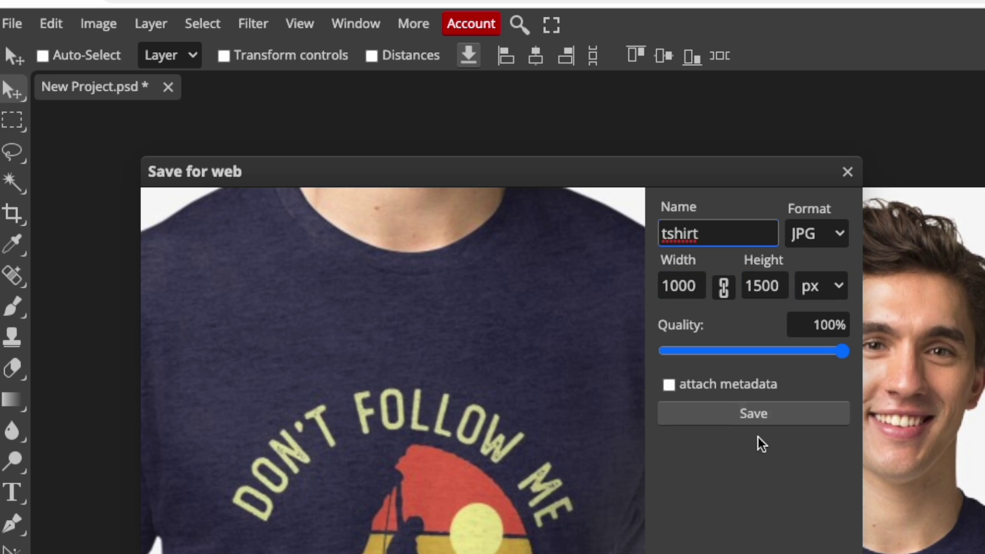
pyautogui.click(750, 420)
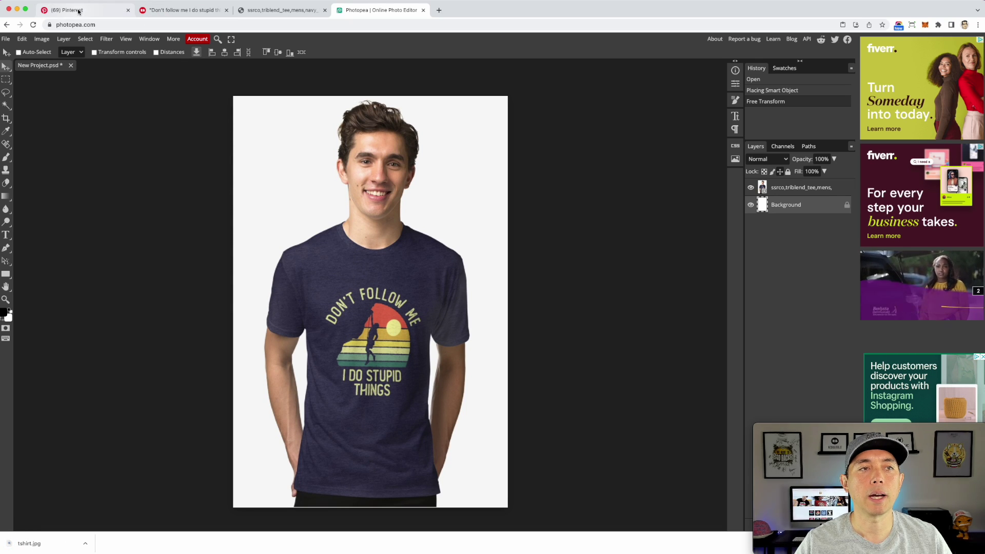
# Step: Replace the pin's square image with the tall tshirt.jpg
pyautogui.click(113, 11)
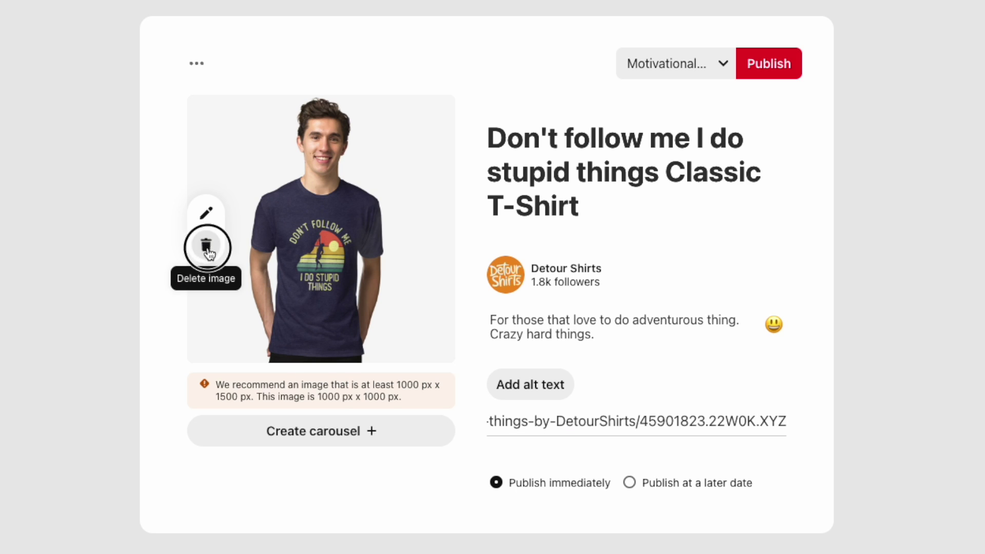
pyautogui.click(206, 244)
pyautogui.moveTo(451, 287); pyautogui.dragTo(374, 313)
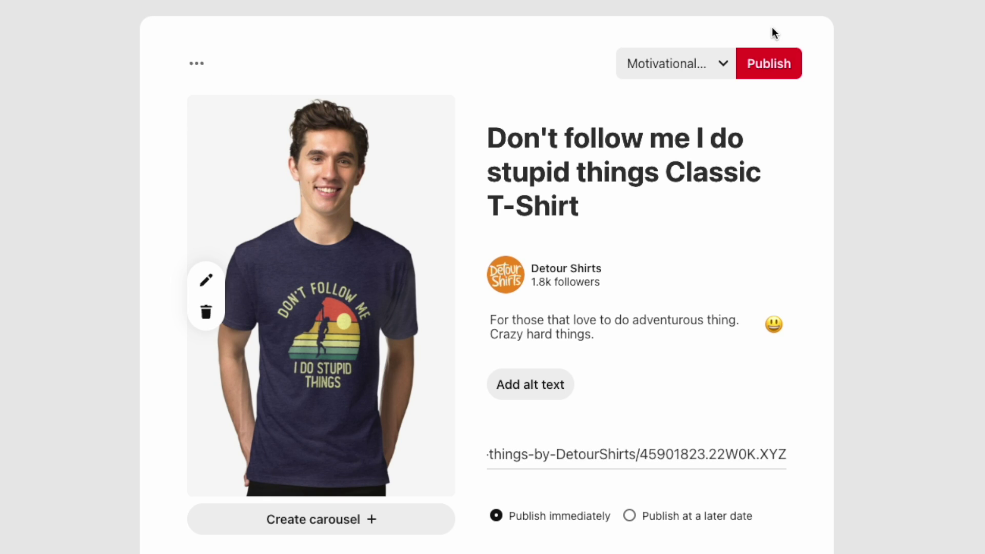
# Step: Choose the Detour Shirts on RedBubble board and publish the pin
pyautogui.click(724, 67)
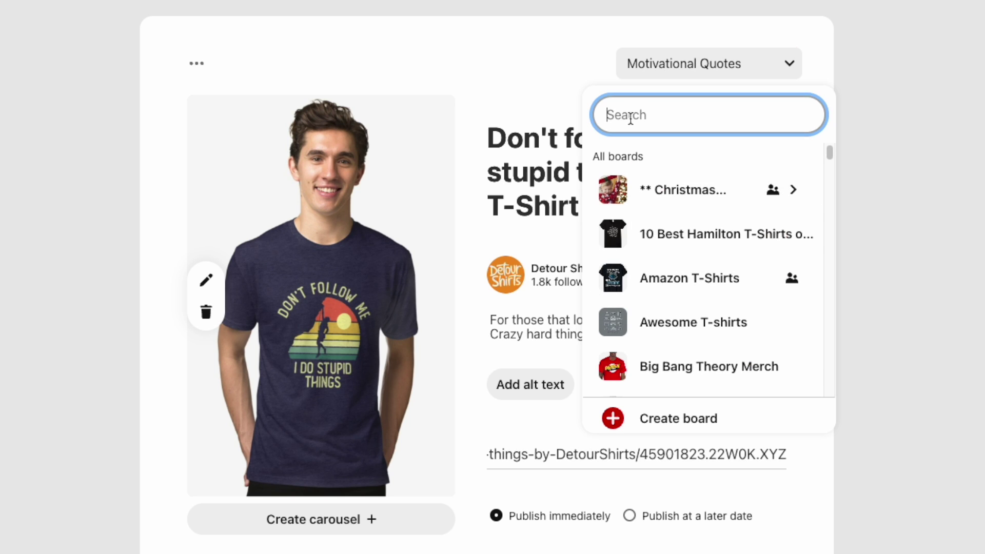
pyautogui.write('red')
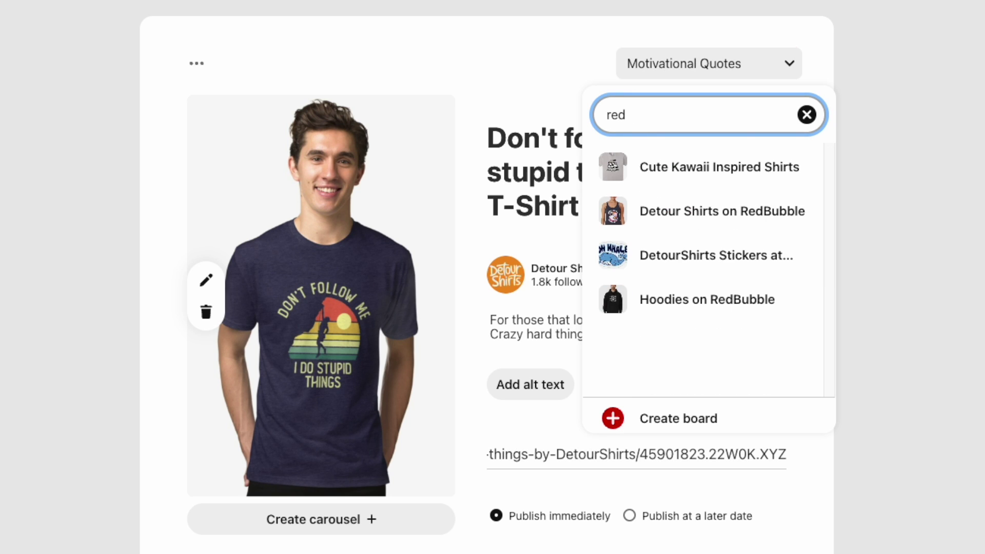
pyautogui.moveTo(604, 225)
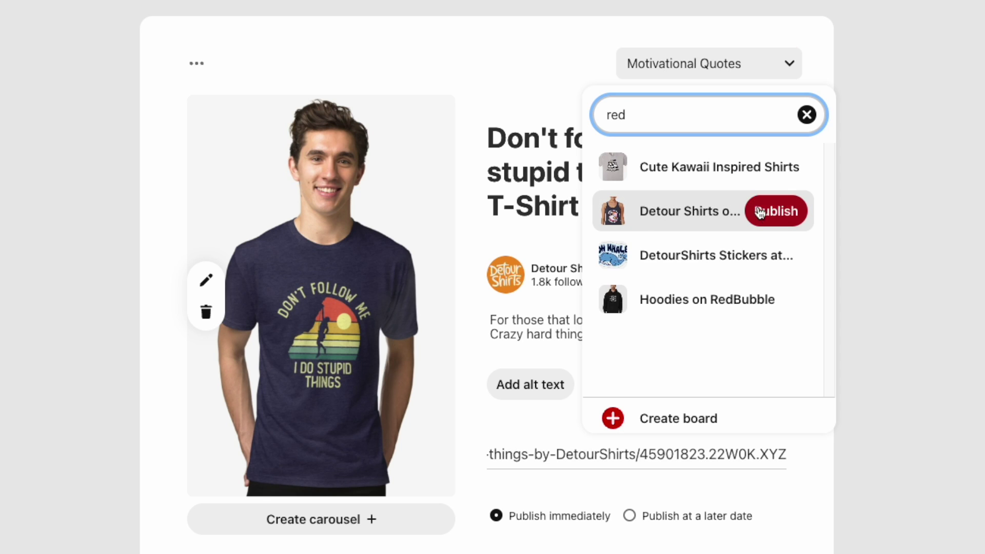
pyautogui.click(700, 211)
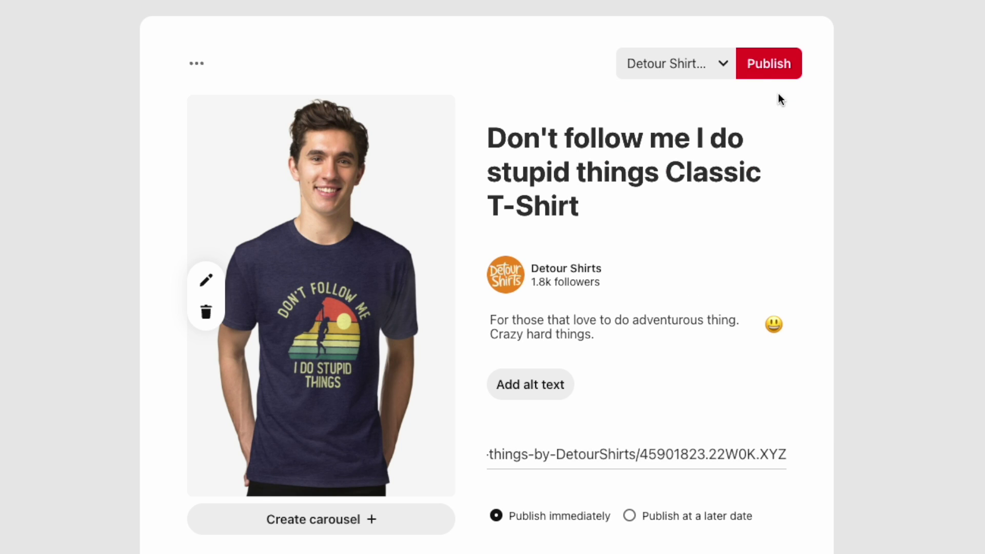
pyautogui.click(769, 62)
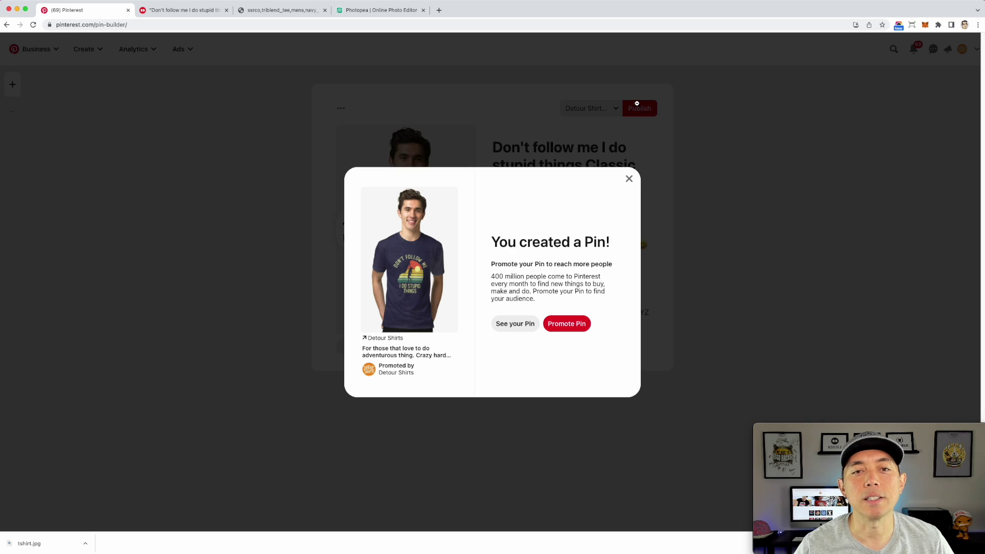
pyautogui.click(515, 323)
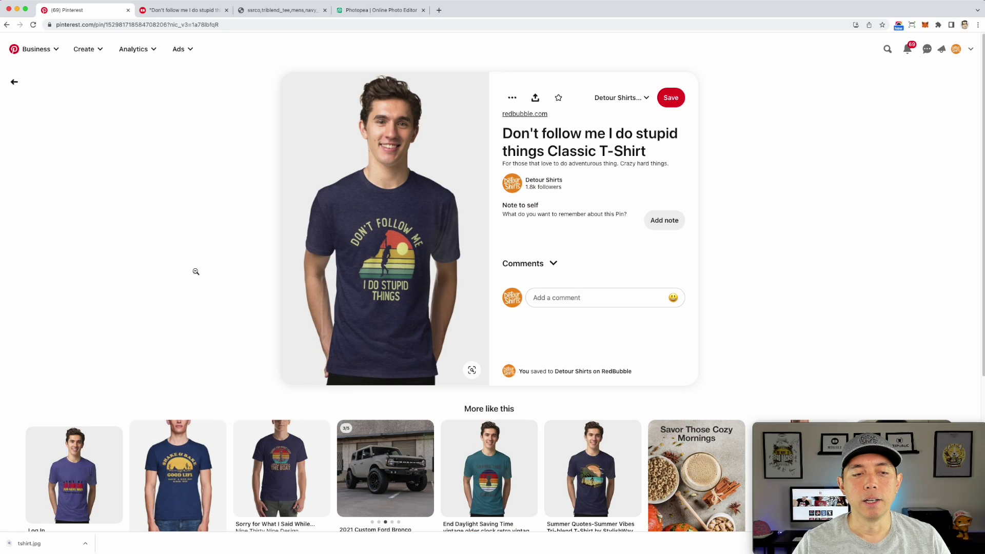
pyautogui.scroll(-5, 452, 382)
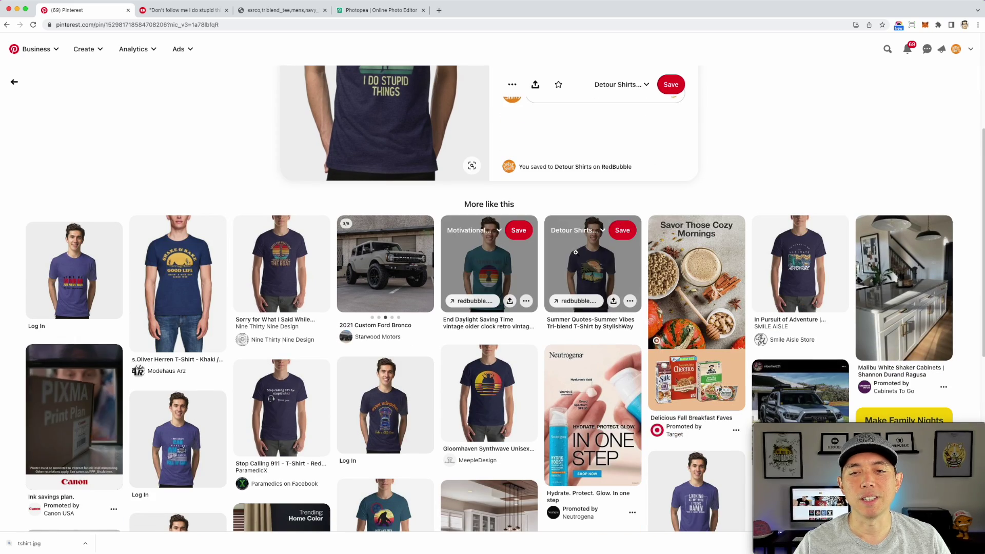
pyautogui.scroll(-3, 288, 405)
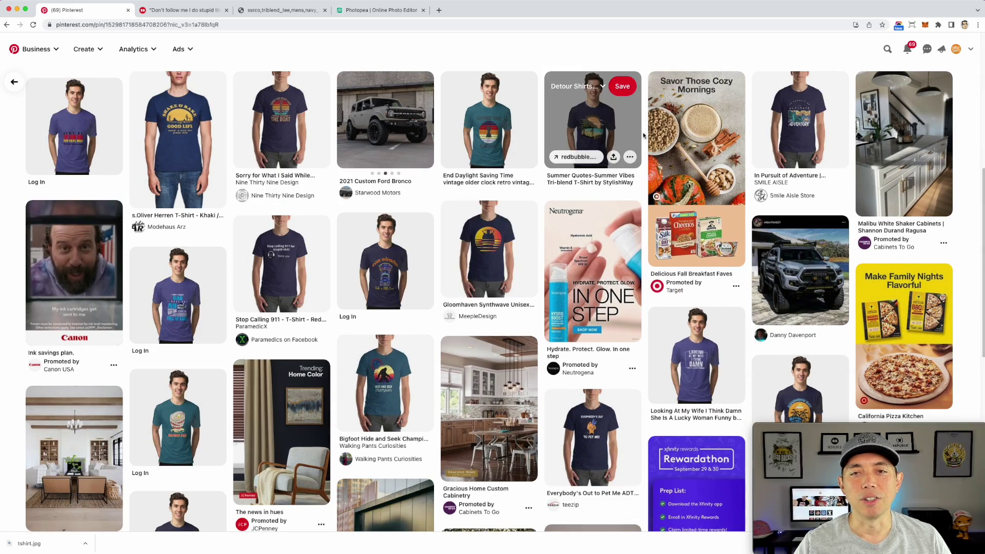
pyautogui.scroll(5, 574, 353)
pyautogui.scroll(2, 573, 352)
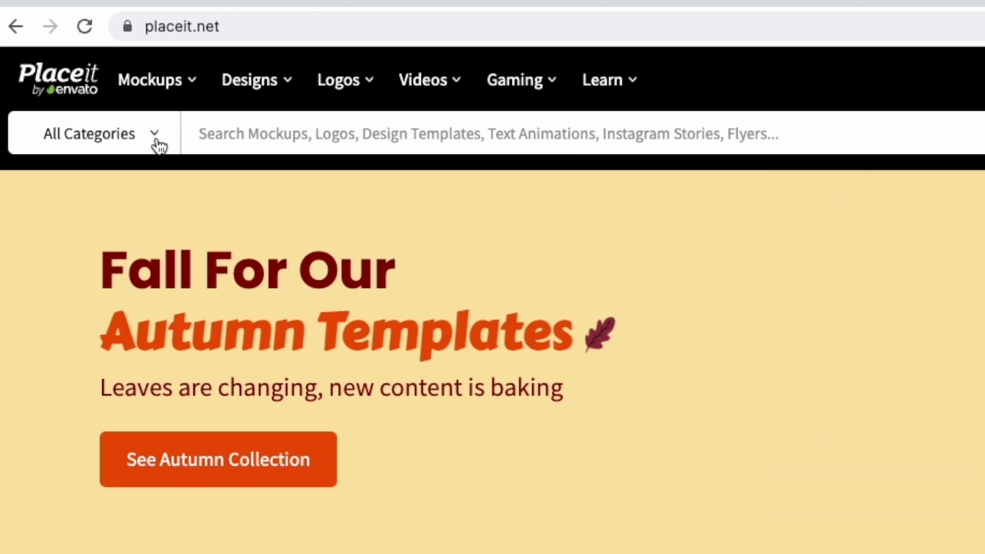
# Step: Go to Placeit's Mockups > Apparel > T-Shirts generator and browse the shirt mockups
pyautogui.moveTo(70, 49)
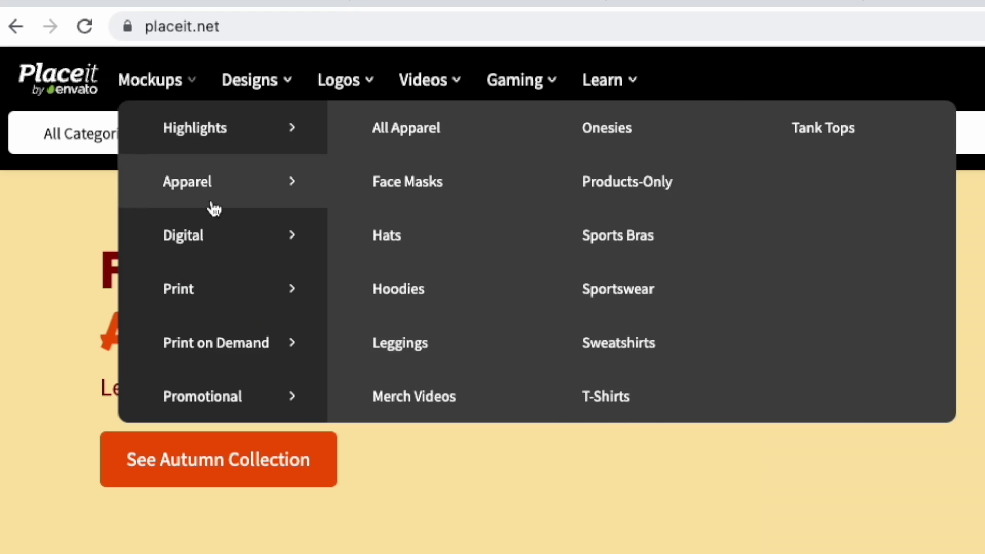
pyautogui.moveTo(201, 253)
pyautogui.moveTo(212, 351)
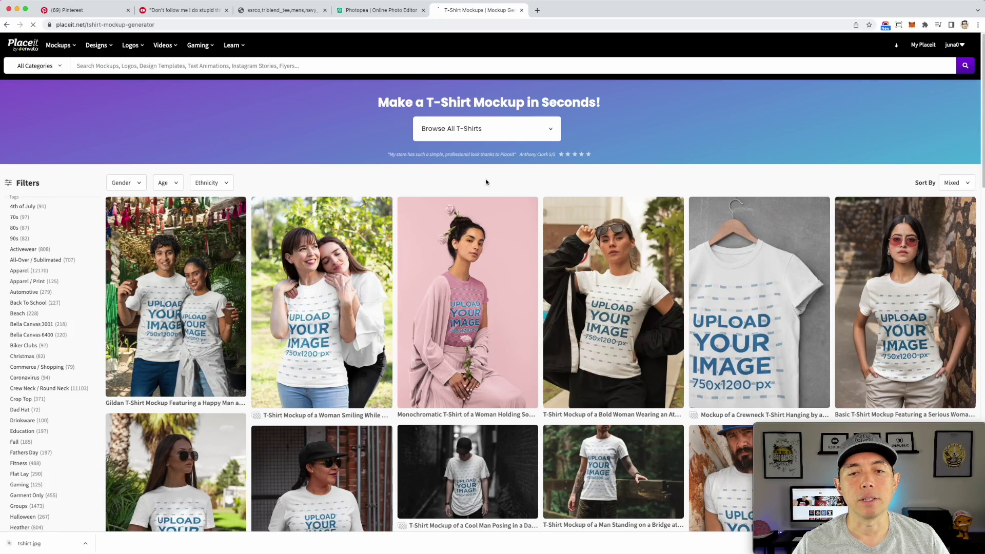
pyautogui.scroll(-7, 579, 234)
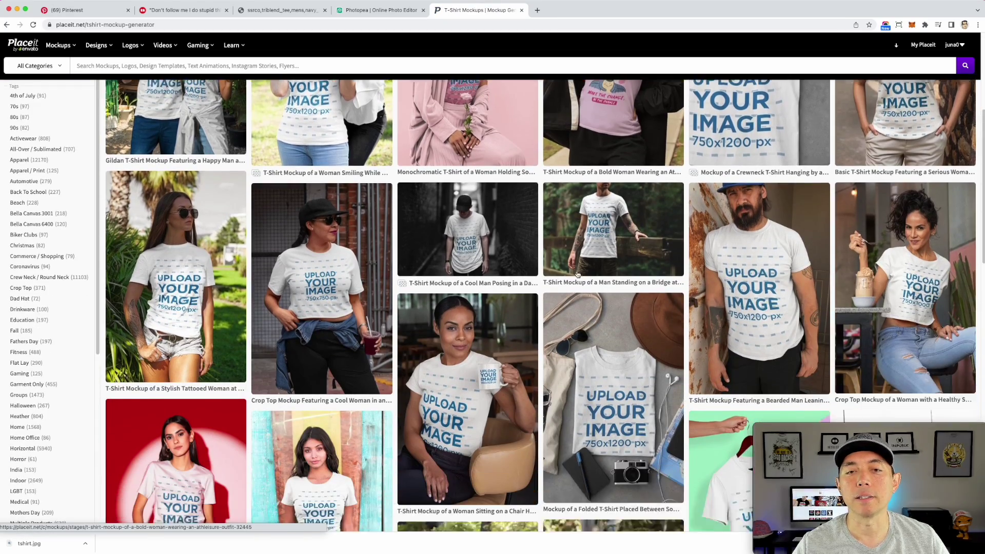
pyautogui.scroll(-9, 577, 275)
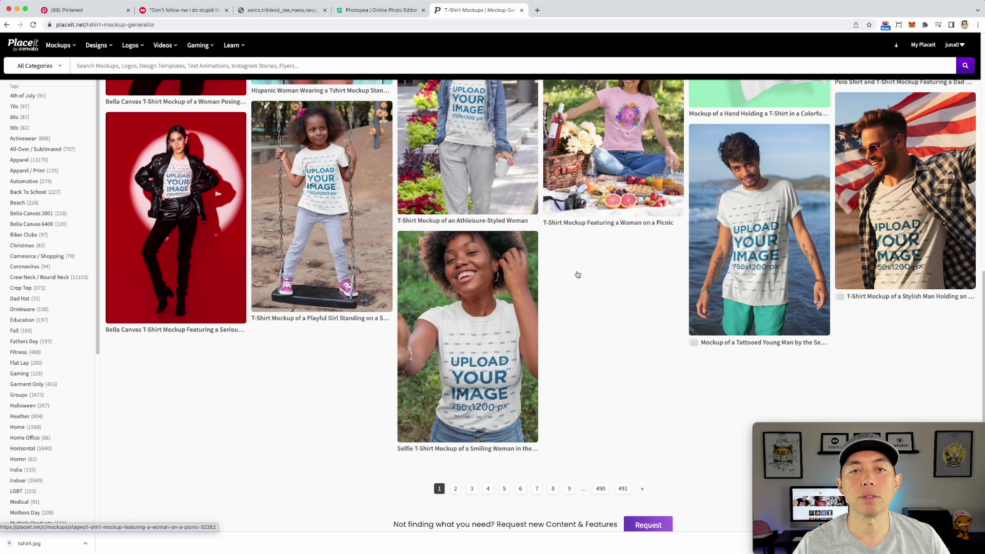
pyautogui.scroll(15, 577, 274)
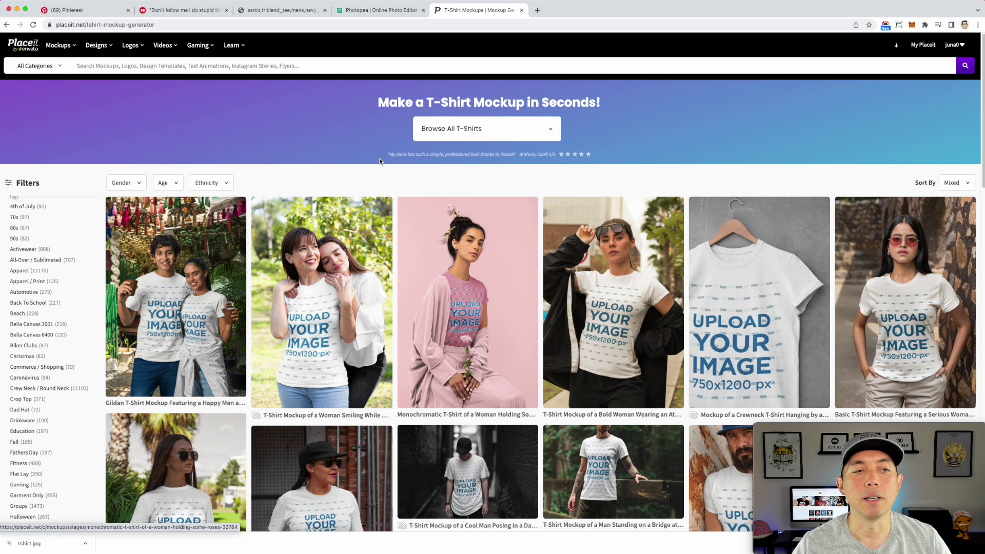
# Step: Search Placeit for 'pinterest template fashion' and scroll through the results
pyautogui.click(77, 66)
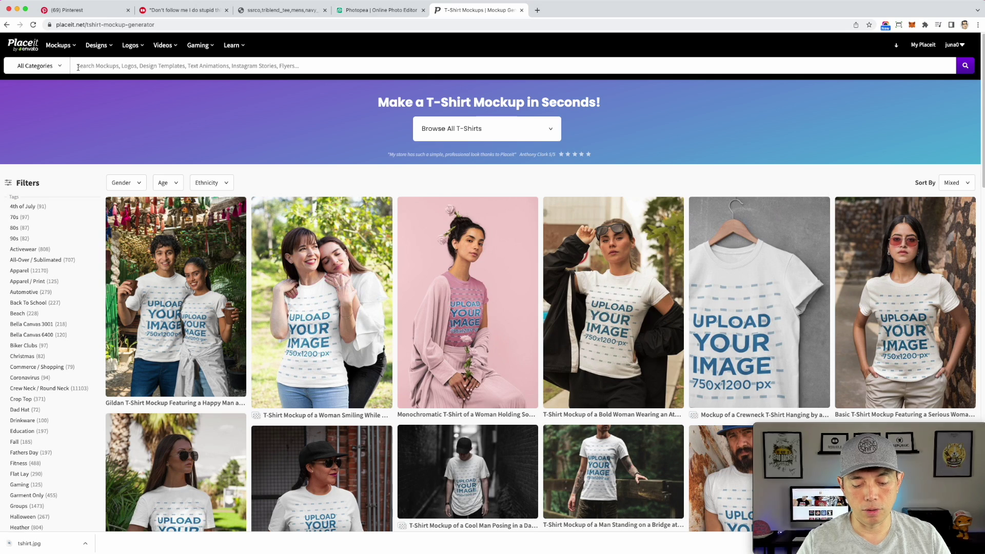
pyautogui.write('pinter')
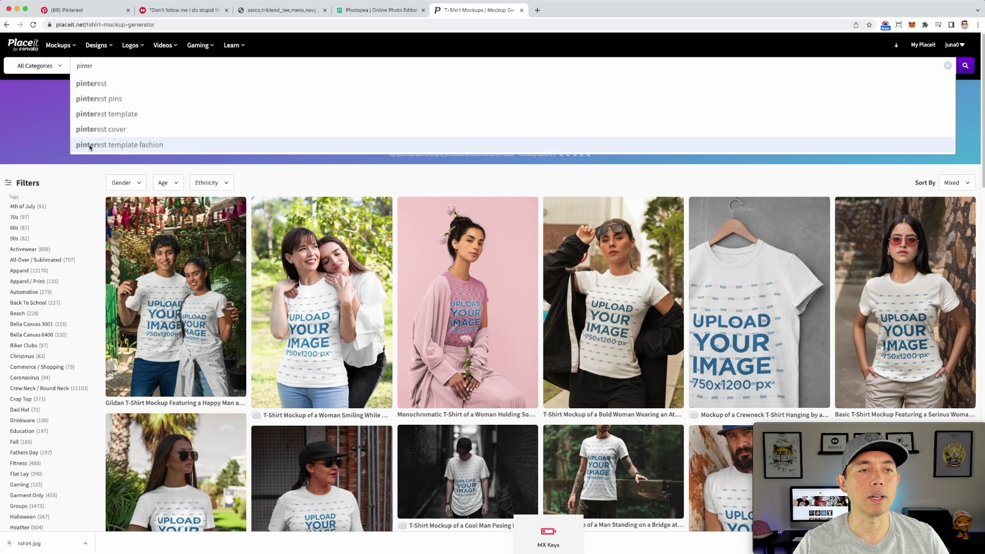
pyautogui.click(200, 328)
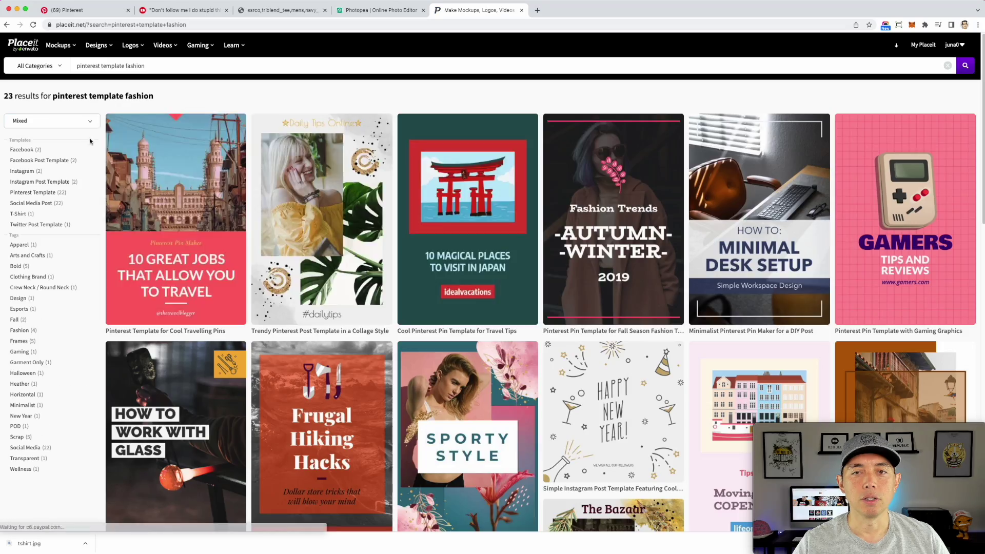
pyautogui.scroll(-3, 757, 355)
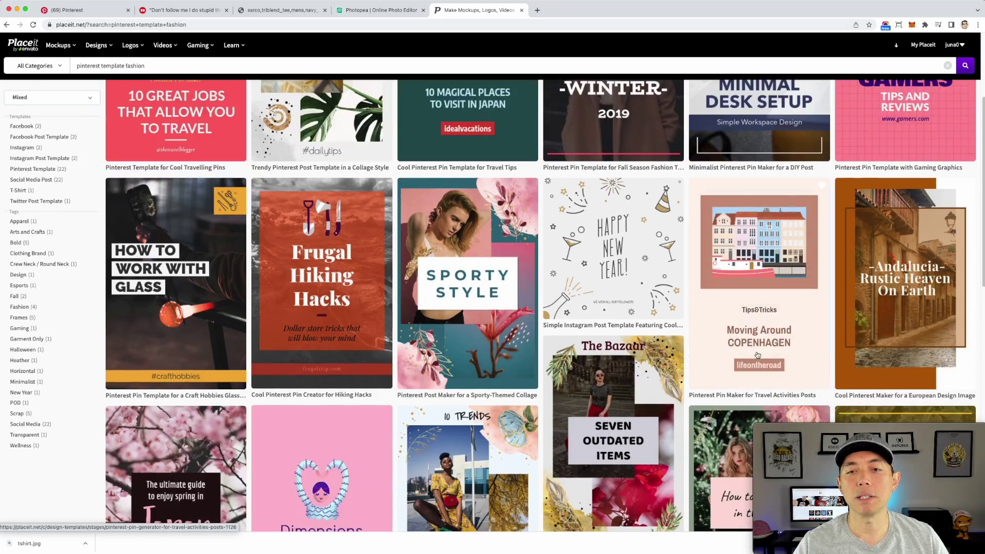
pyautogui.scroll(-5, 758, 355)
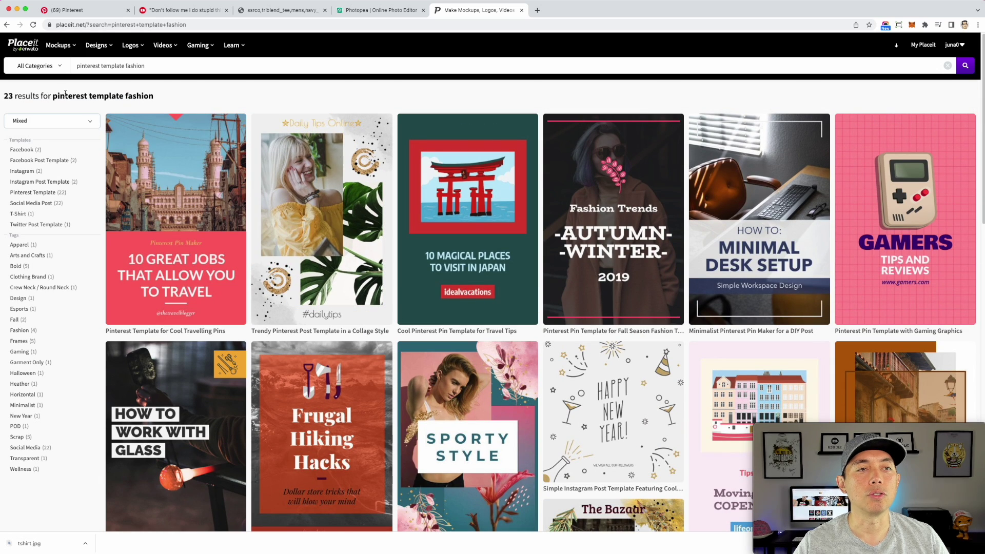
# Step: Browse the Promo Videos templates and bring up the past-downloads link in the header
pyautogui.moveTo(174, 49)
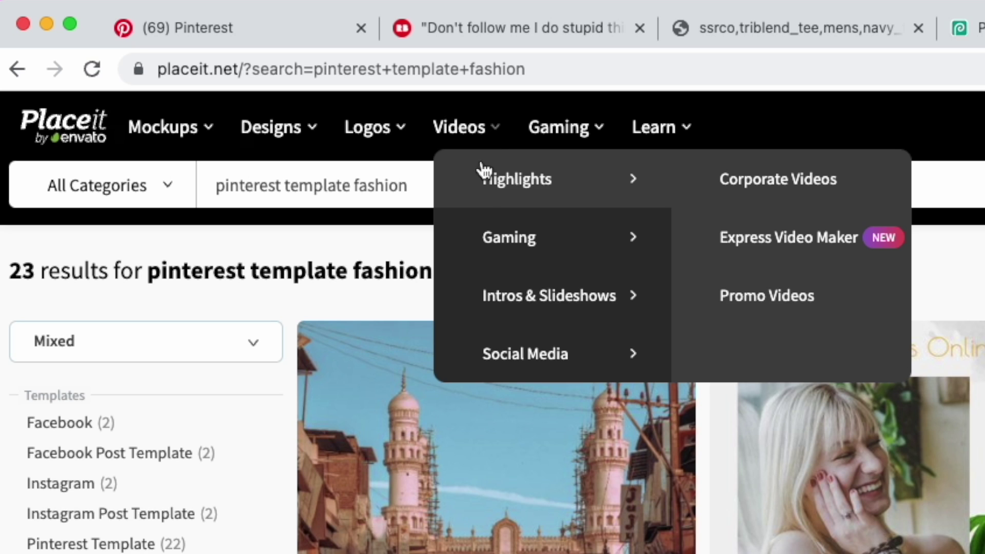
pyautogui.moveTo(506, 334)
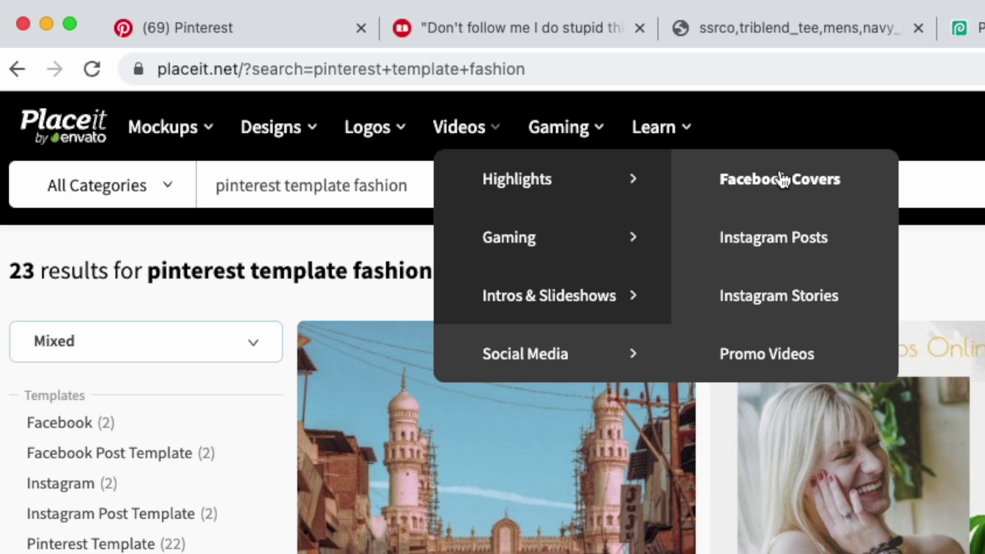
pyautogui.click(744, 362)
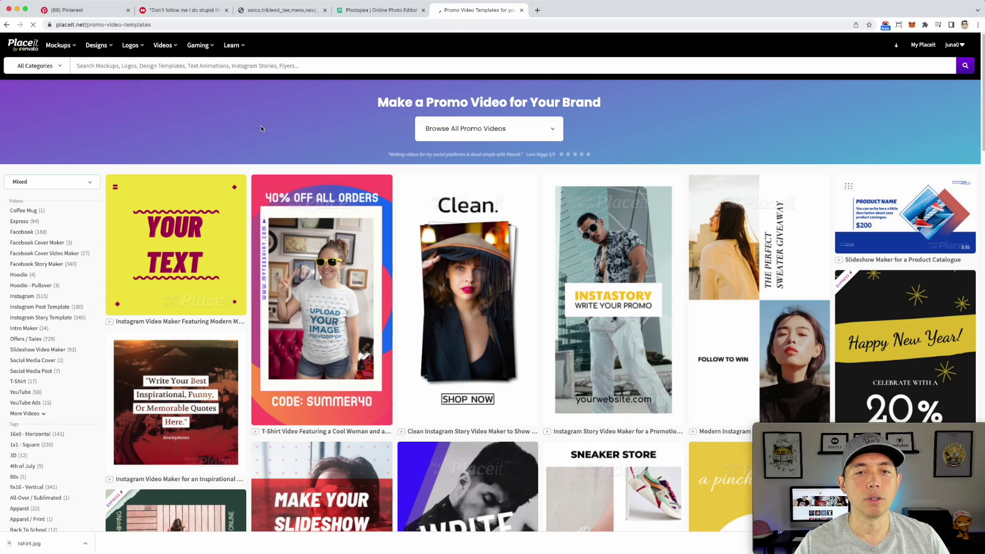
pyautogui.scroll(-6, 580, 217)
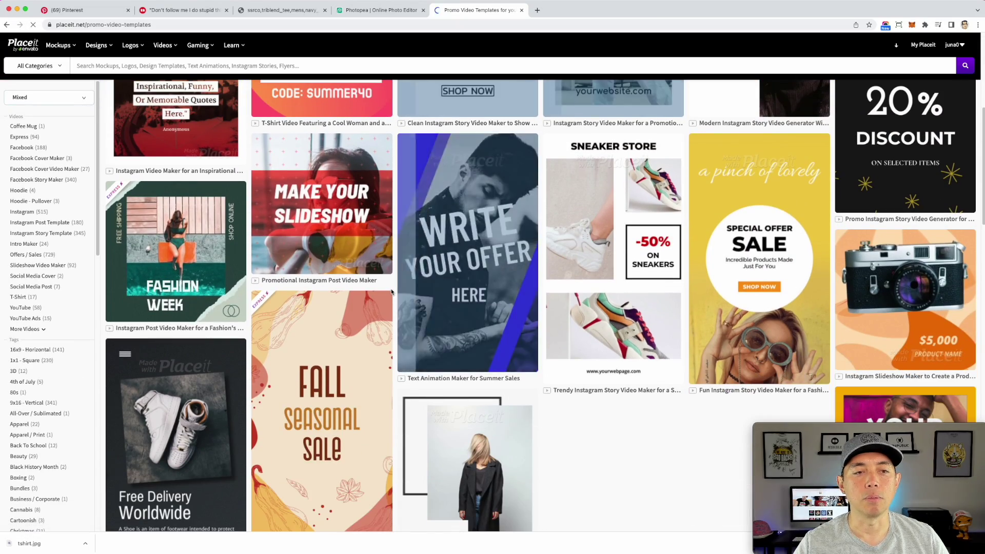
pyautogui.scroll(-3, 491, 288)
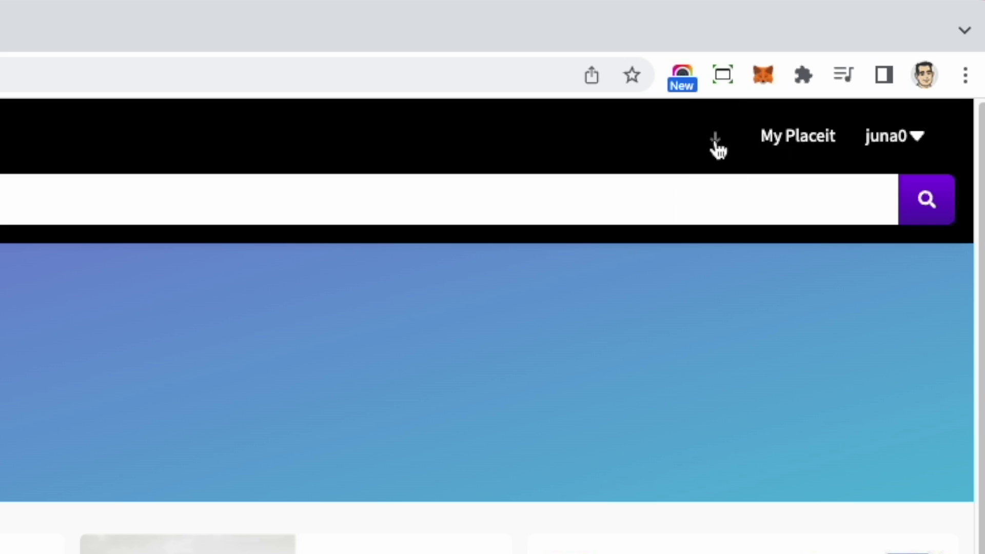
pyautogui.click(717, 149)
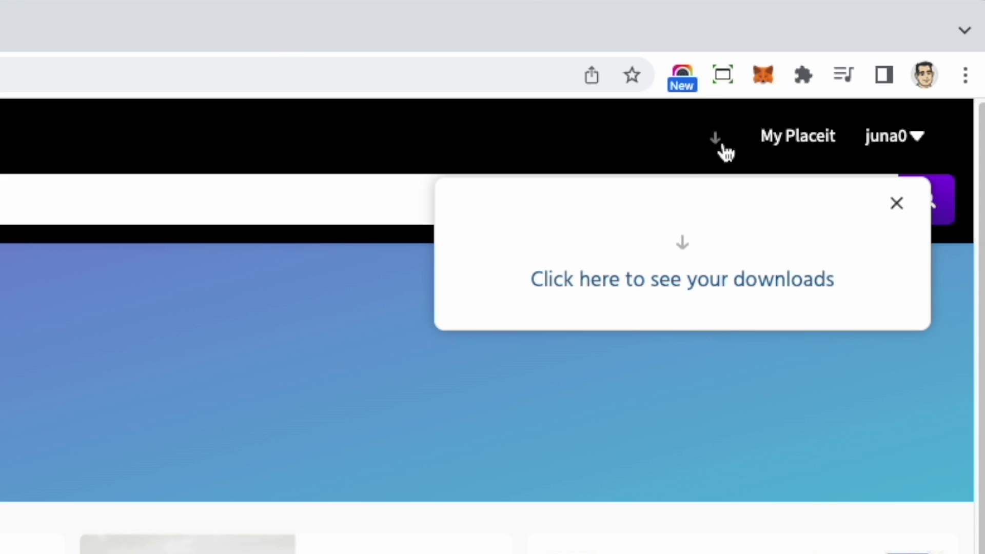
# Step: Reopen the swing T-shirt video from My Downloads and change the shirt to dark purple-blue
pyautogui.click(739, 143)
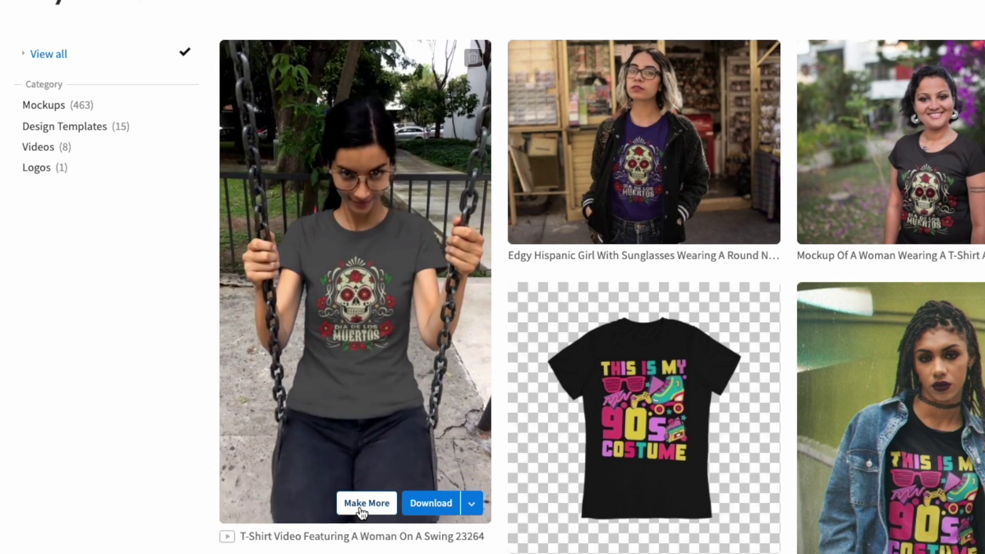
pyautogui.click(362, 507)
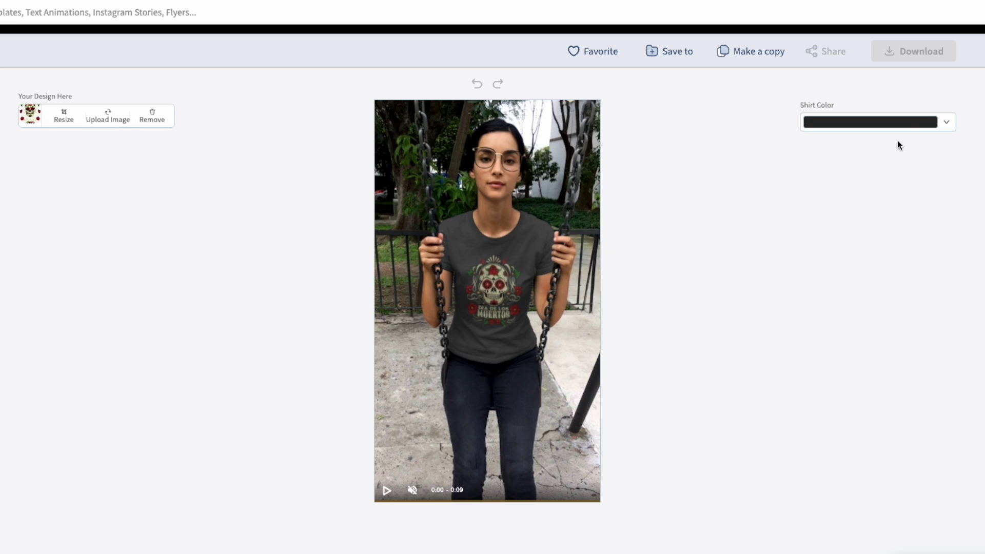
pyautogui.click(948, 123)
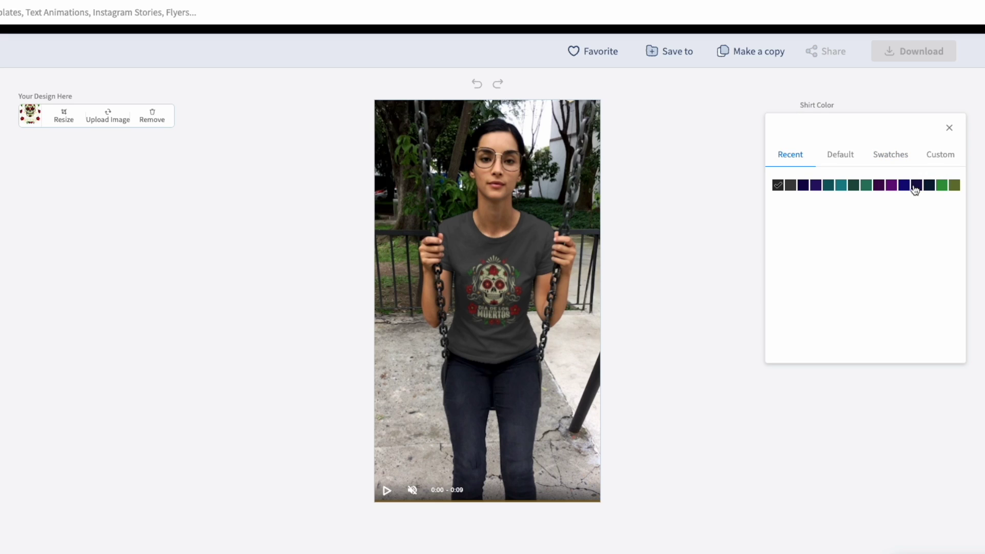
pyautogui.click(815, 186)
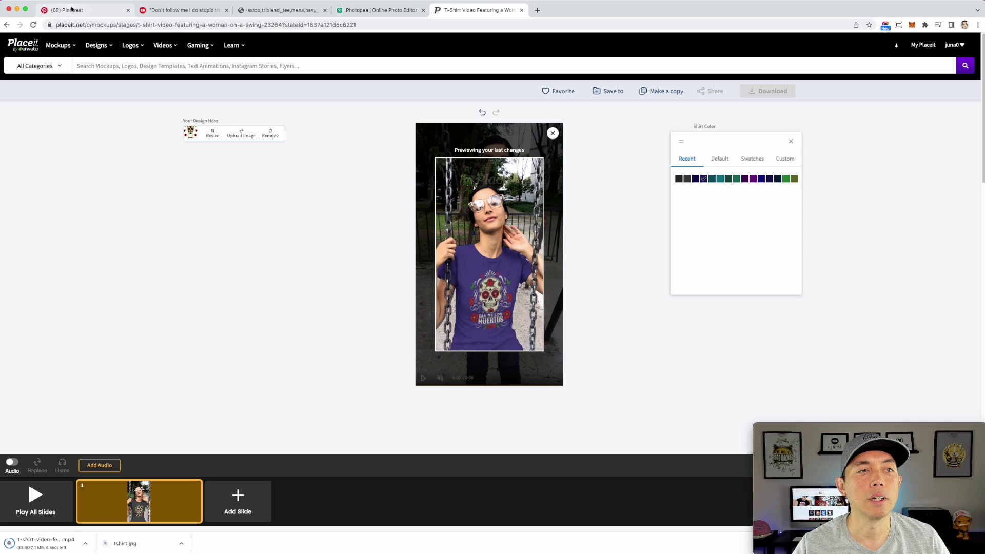
# Step: Replay the swing video on the Dia De Los Muertos T-shirt pin
pyautogui.click(99, 12)
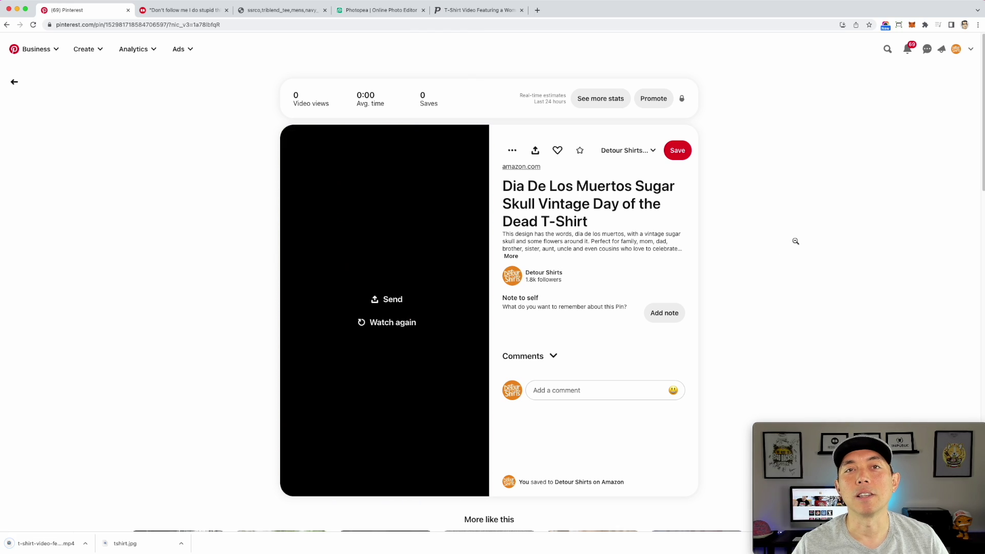
pyautogui.click(376, 323)
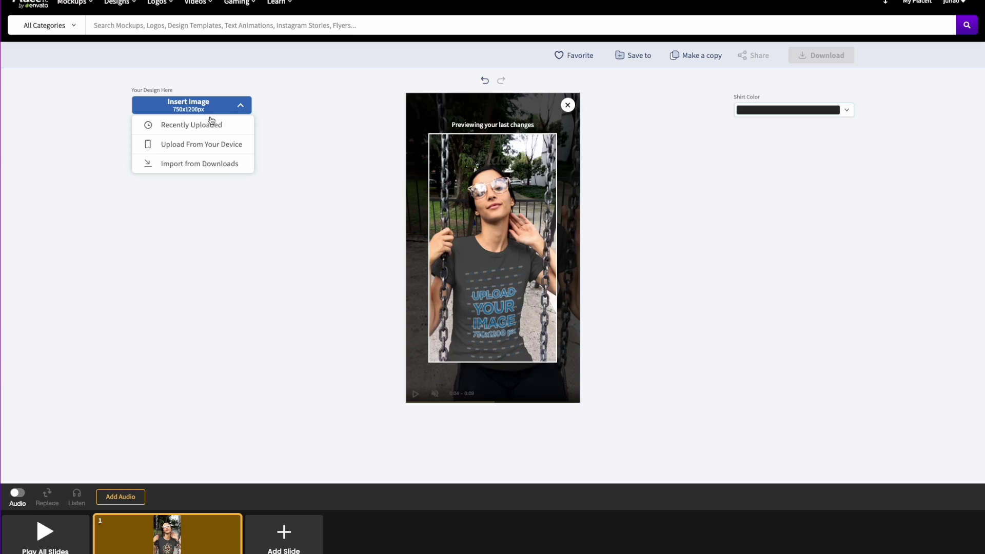
# Step: Insert the recently uploaded sugar skull design, confirm its crop, and set the shirt to blue
pyautogui.click(209, 124)
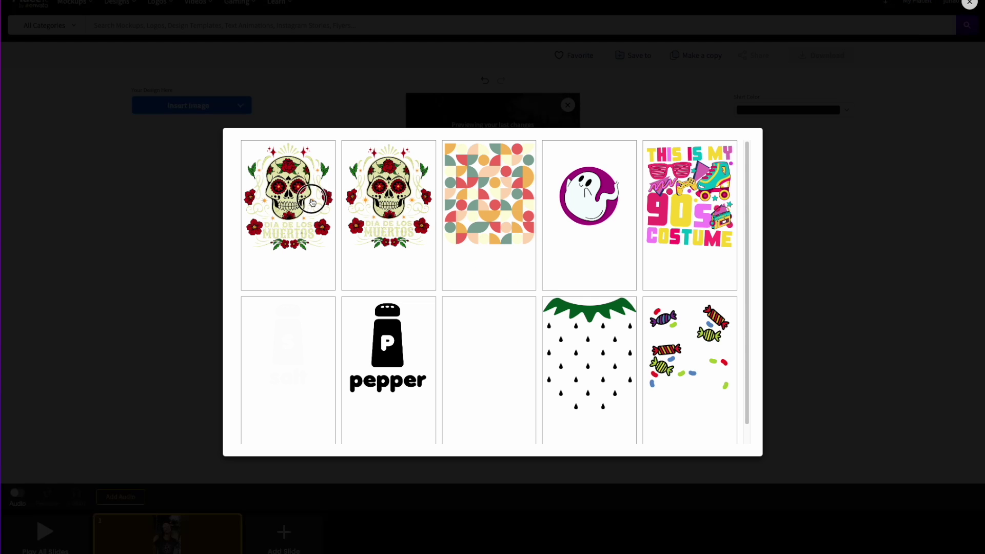
pyautogui.click(312, 203)
pyautogui.click(468, 550)
pyautogui.click(839, 110)
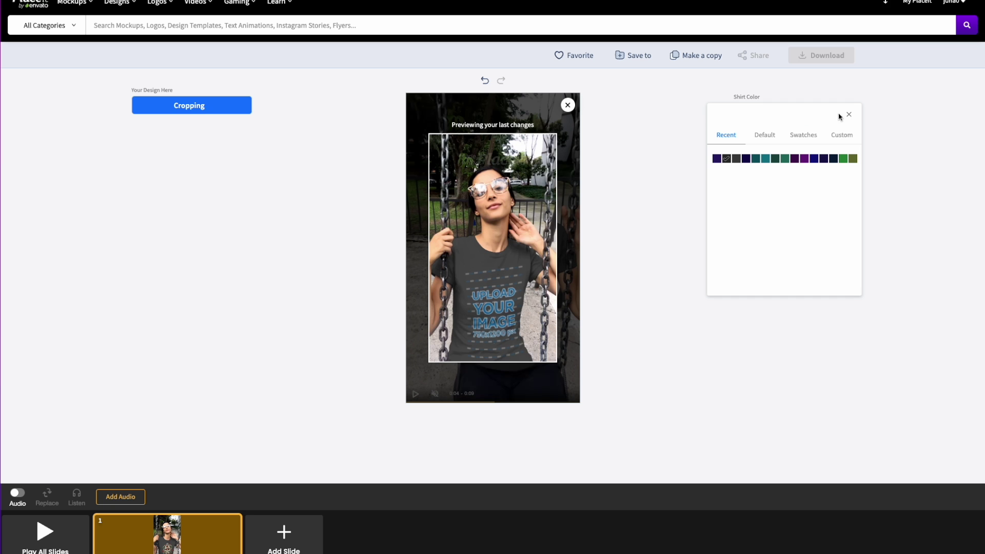
pyautogui.click(815, 159)
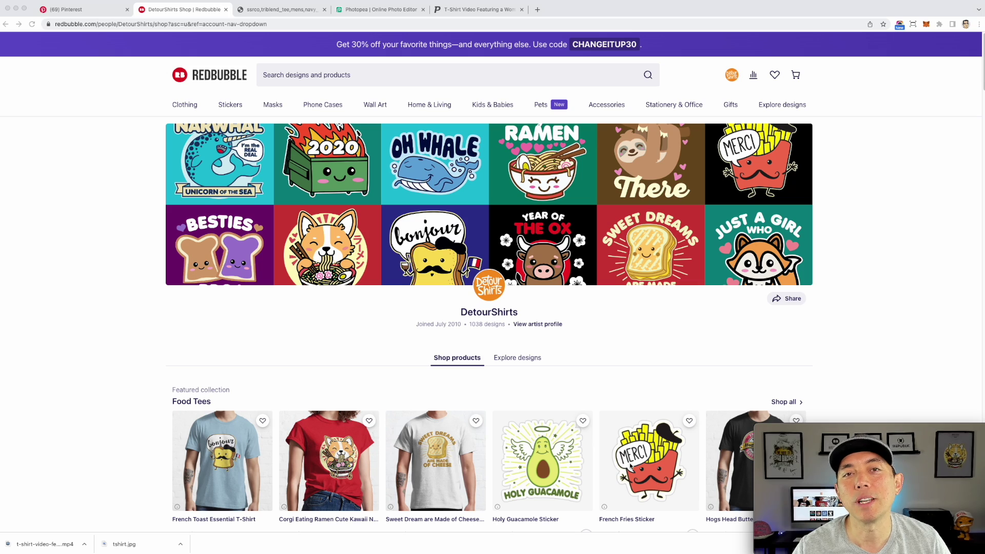
# Step: Open the Moab, bomb and bee sticker images each in a new tab
pyautogui.scroll(-10, 629, 393)
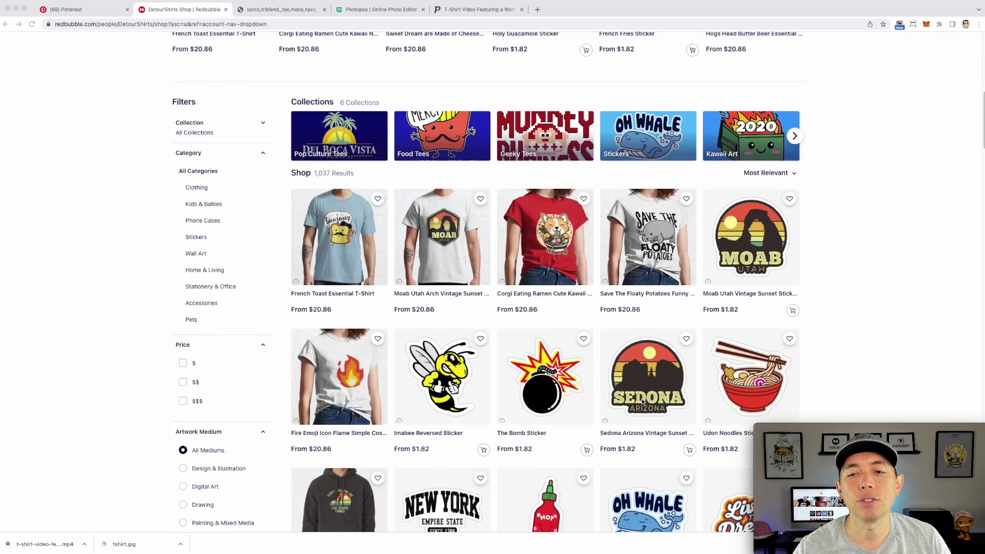
pyautogui.scroll(-3, 645, 417)
pyautogui.scroll(2, 771, 198)
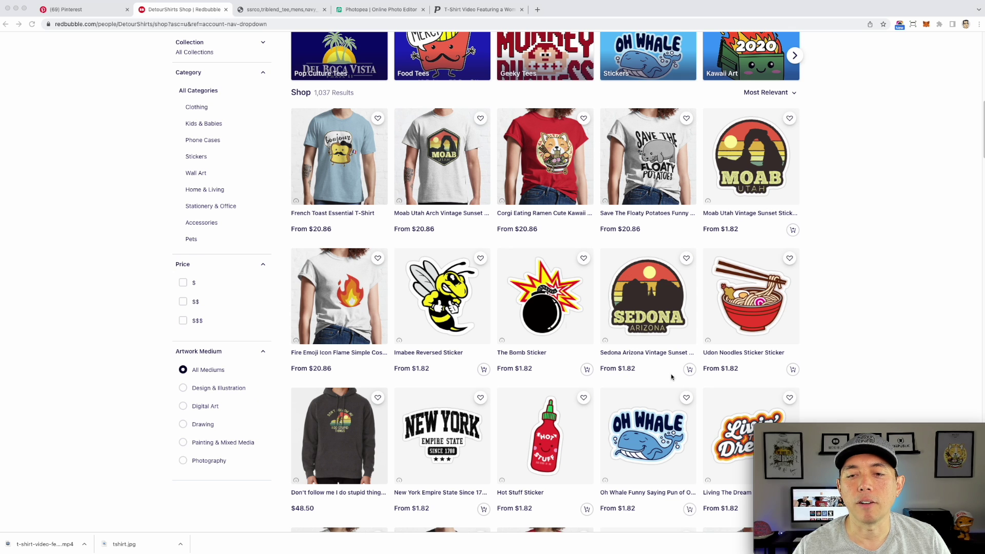
pyautogui.scroll(-1, 682, 383)
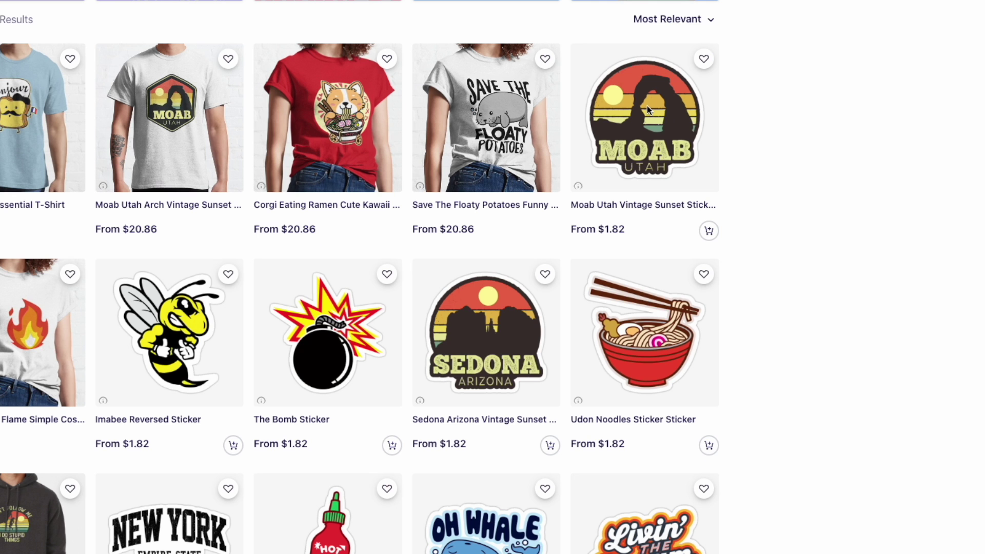
pyautogui.rightClick(753, 114)
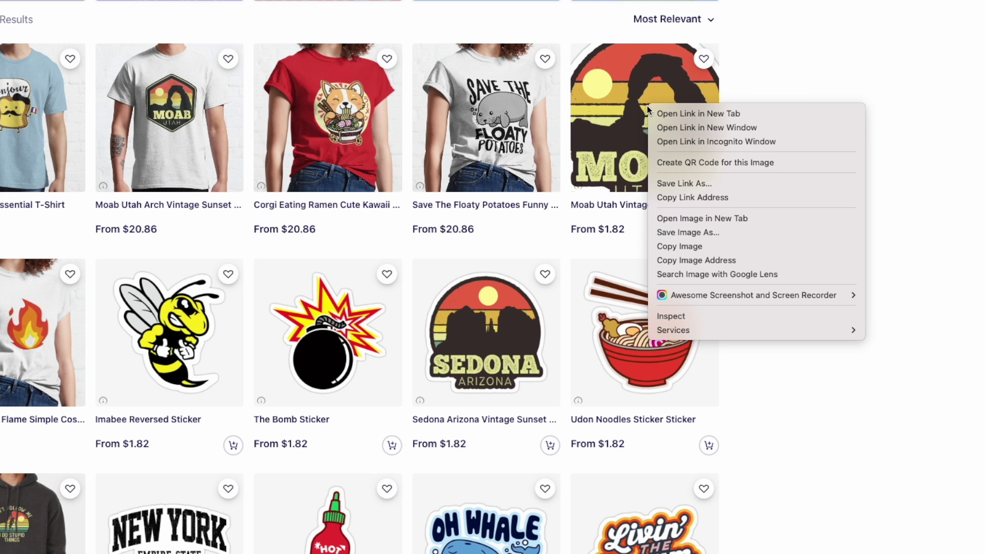
pyautogui.click(684, 216)
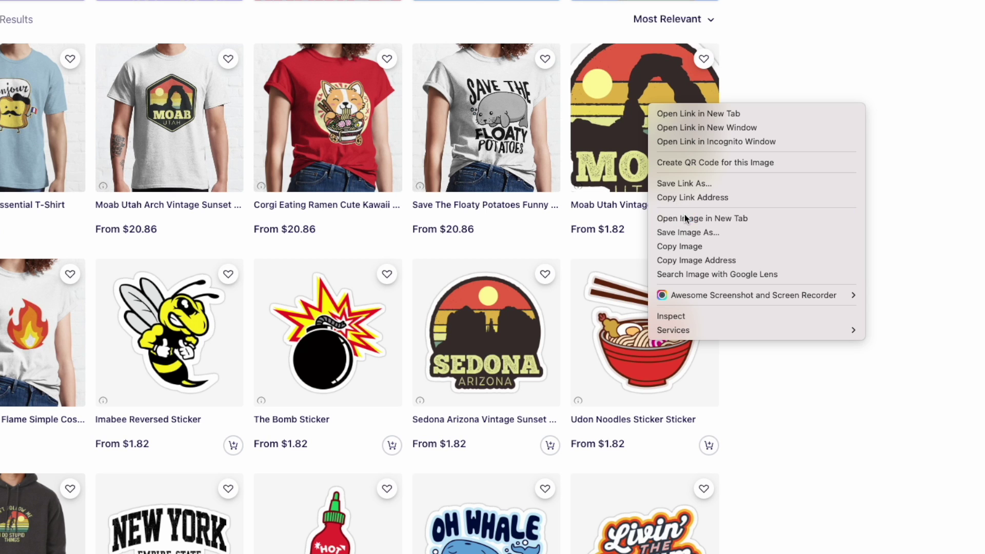
pyautogui.rightClick(322, 309)
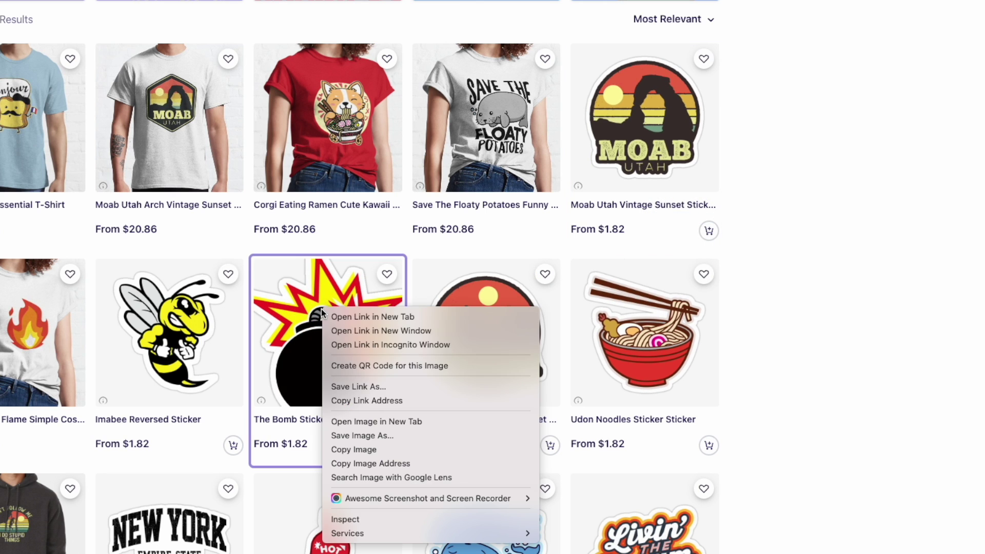
pyautogui.click(401, 425)
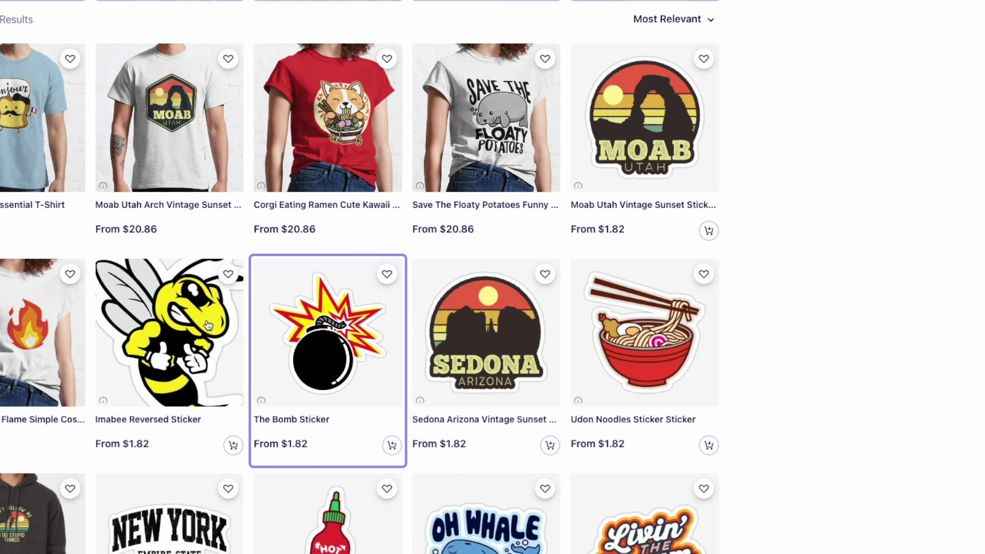
pyautogui.rightClick(209, 317)
pyautogui.click(290, 432)
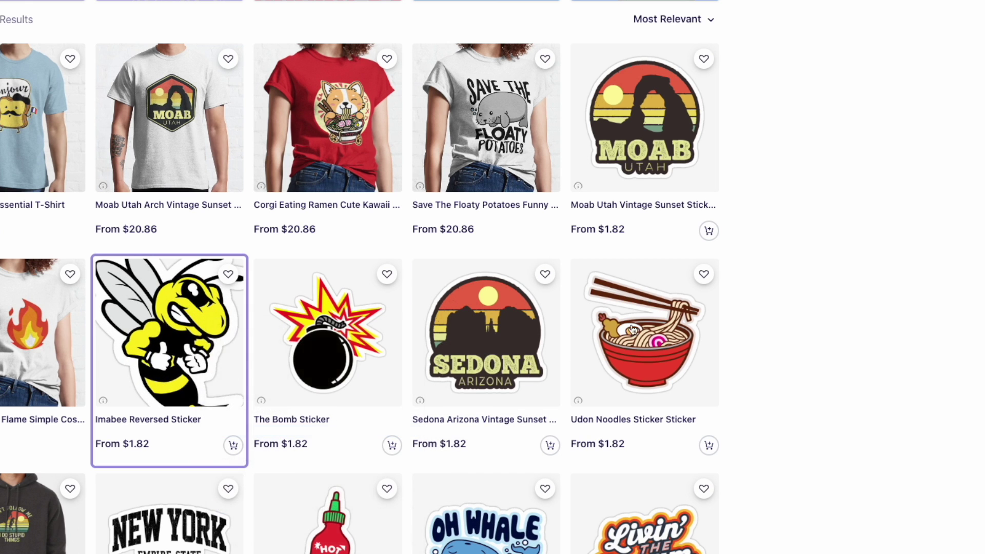
# Step: Open the Udon Noodles, Hot Stuff and Oh Whale sticker images in new tabs
pyautogui.rightClick(648, 313)
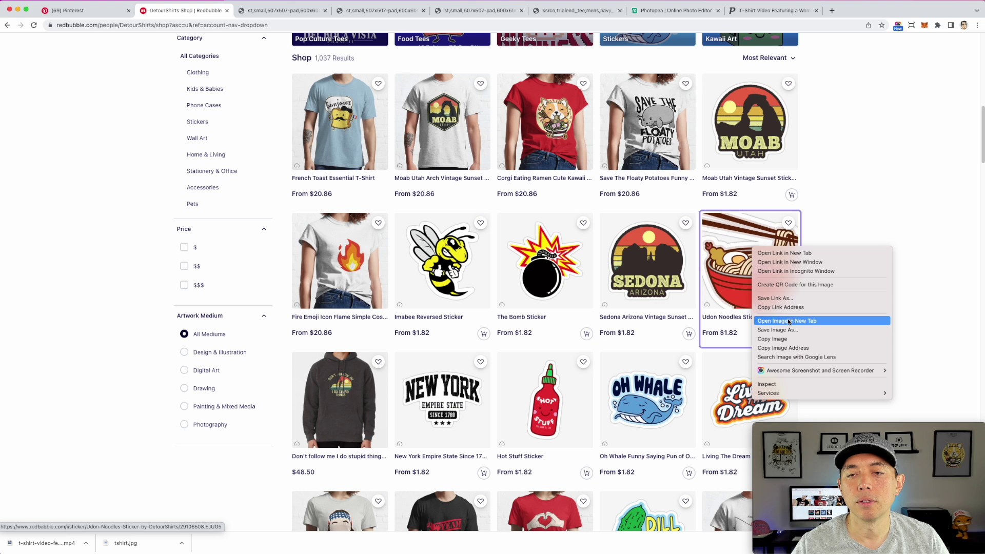
pyautogui.click(789, 321)
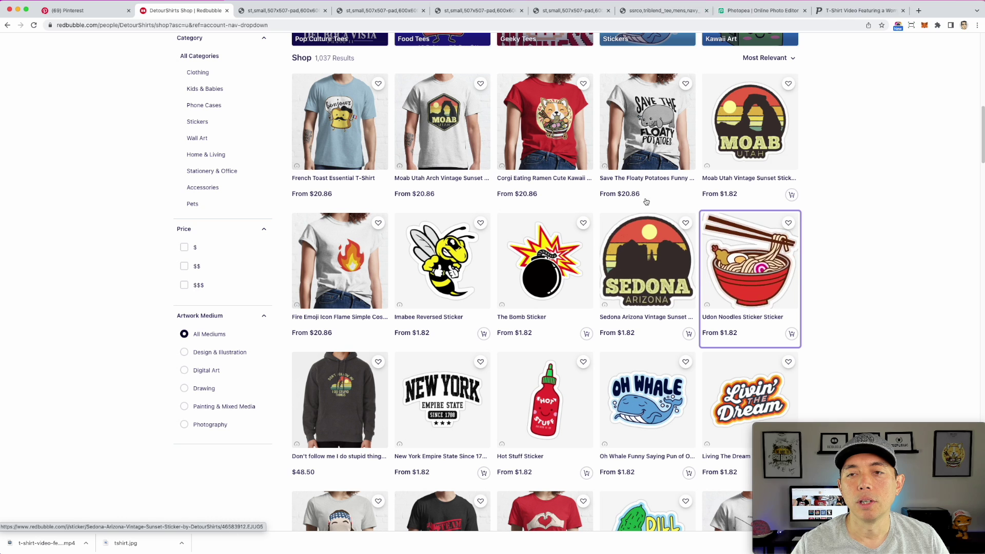
pyautogui.rightClick(545, 392)
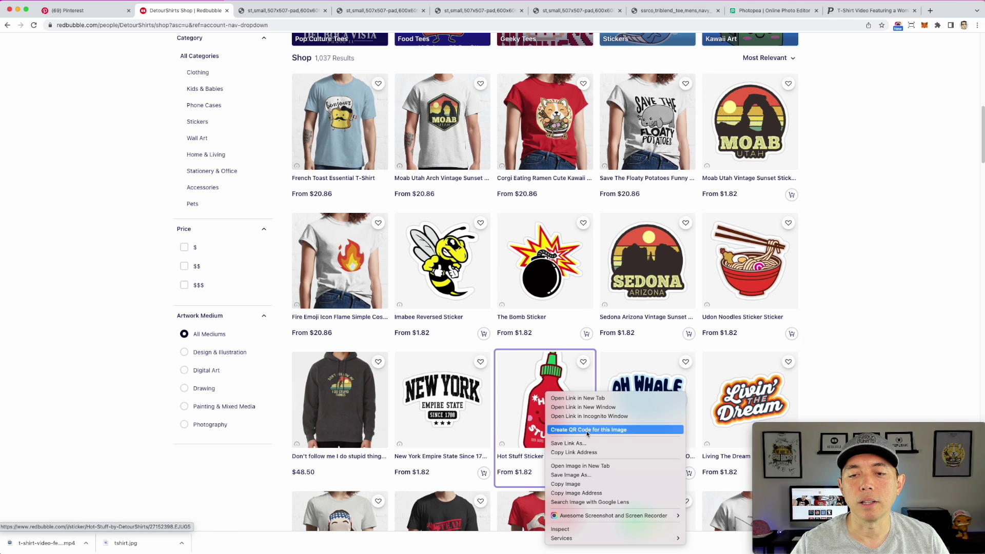
pyautogui.click(580, 466)
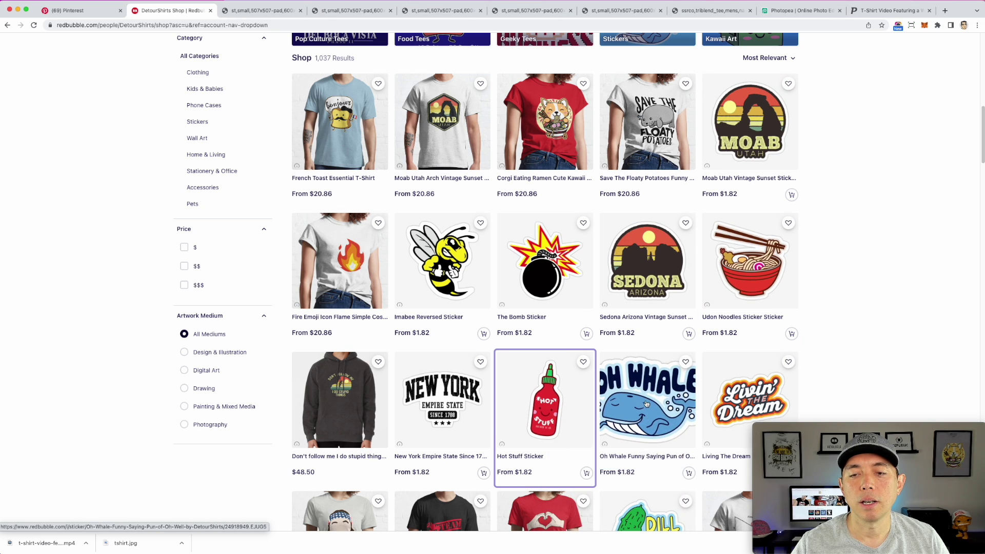
pyautogui.rightClick(651, 405)
pyautogui.click(679, 472)
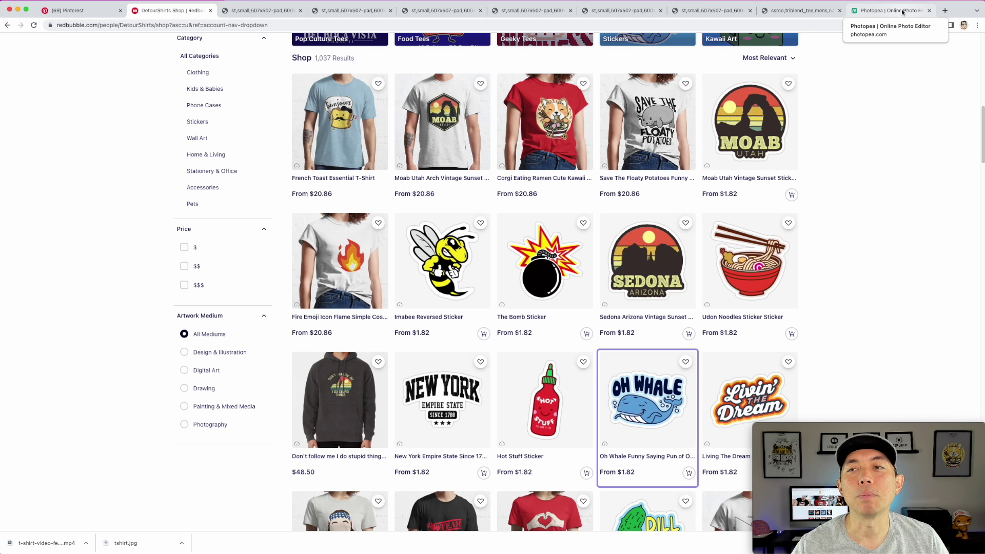
pyautogui.click(903, 11)
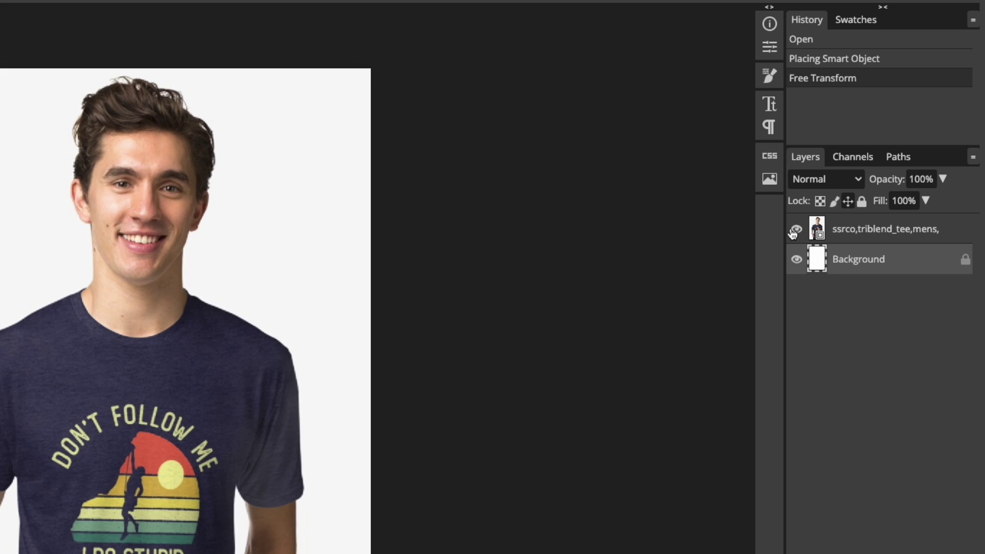
# Step: Hide the T-shirt photo layer and view the Moab Utah sticker image
pyautogui.click(750, 188)
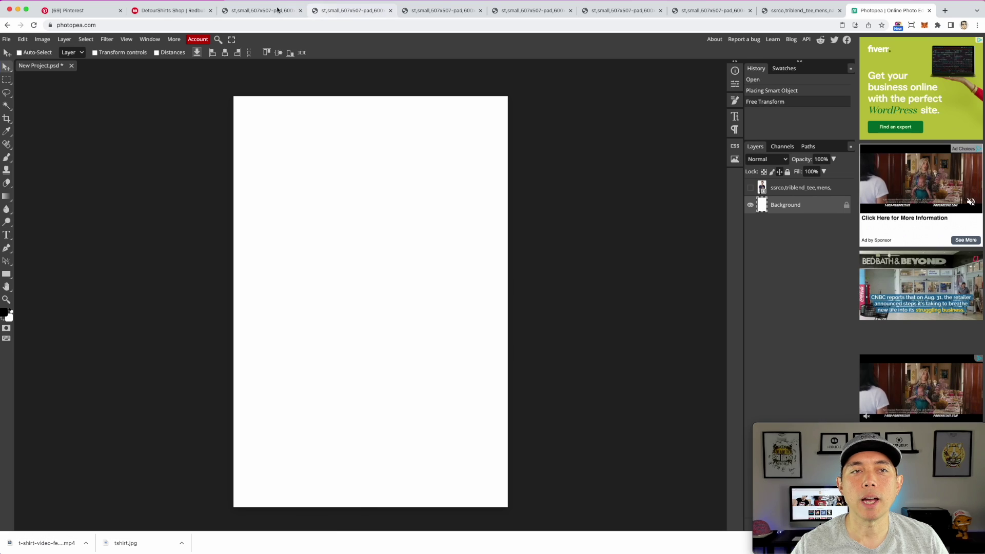
pyautogui.click(271, 11)
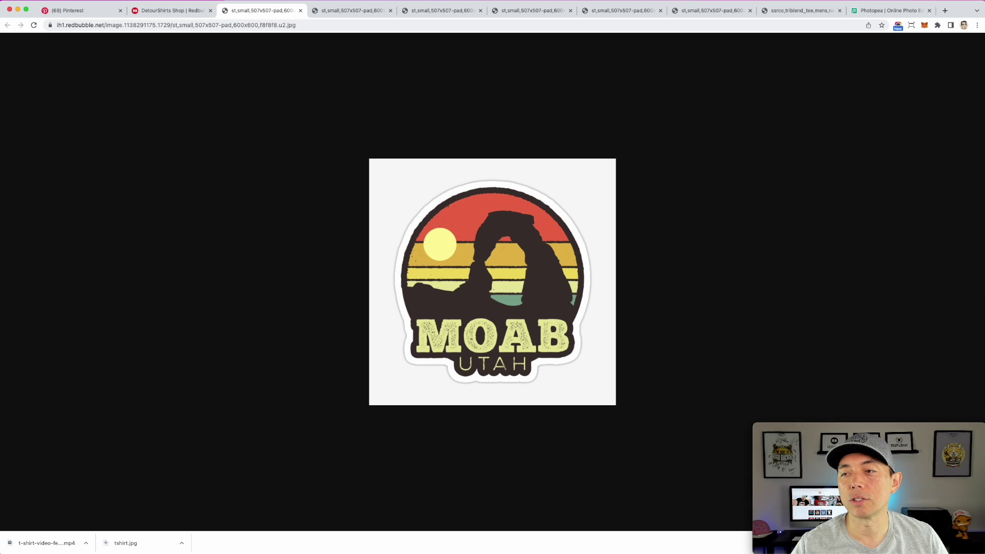
# Step: Save the bee, ramen, hot sauce and whale sticker images as files by dragging each out
pyautogui.click(352, 10)
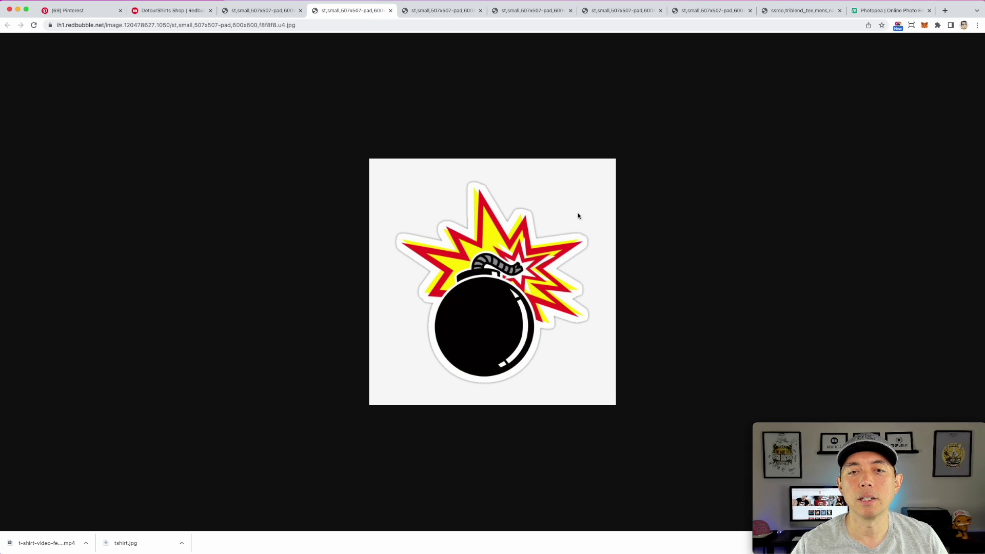
pyautogui.click(402, 6)
pyautogui.moveTo(536, 248); pyautogui.dragTo(590, 287)
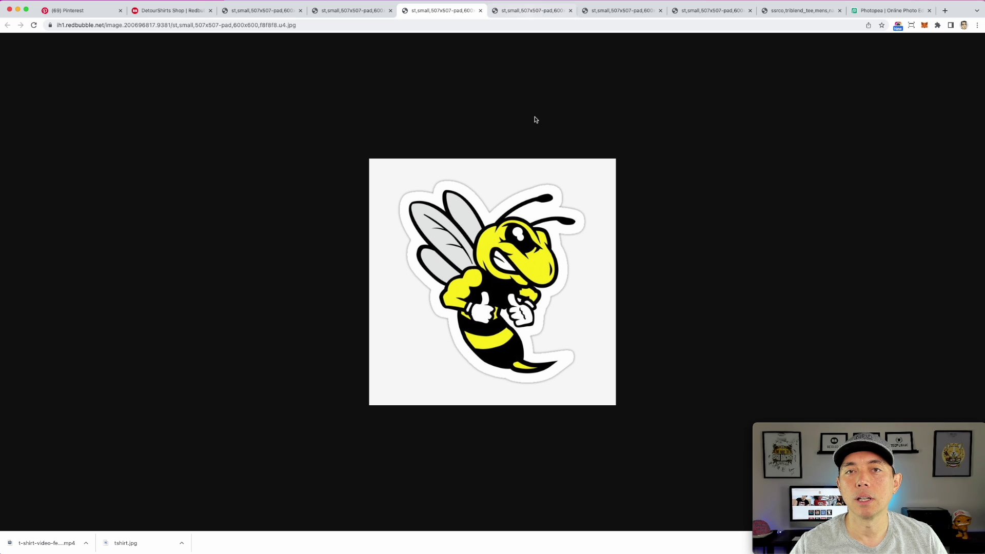
pyautogui.click(531, 12)
pyautogui.moveTo(525, 232); pyautogui.dragTo(984, 331)
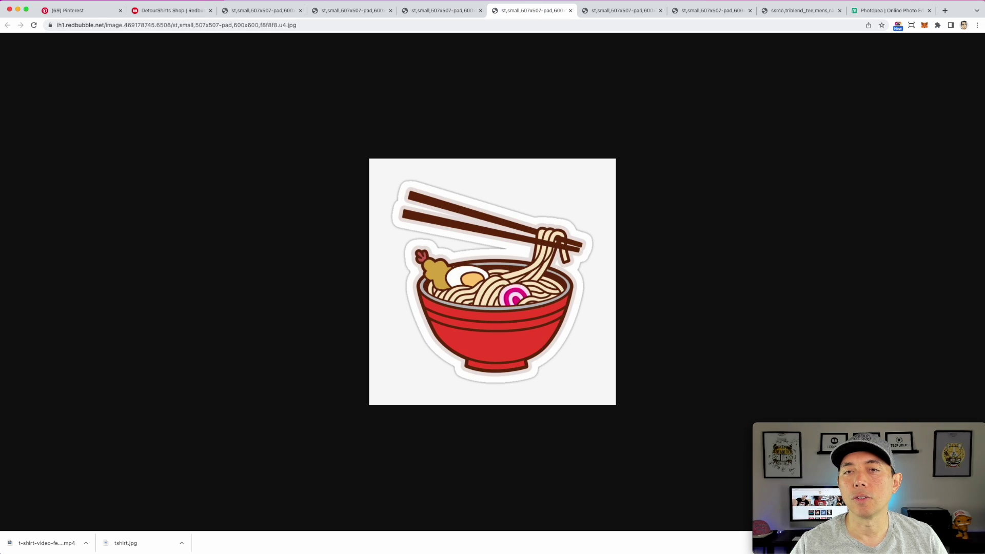
pyautogui.click(628, 11)
pyautogui.moveTo(513, 222); pyautogui.dragTo(984, 323)
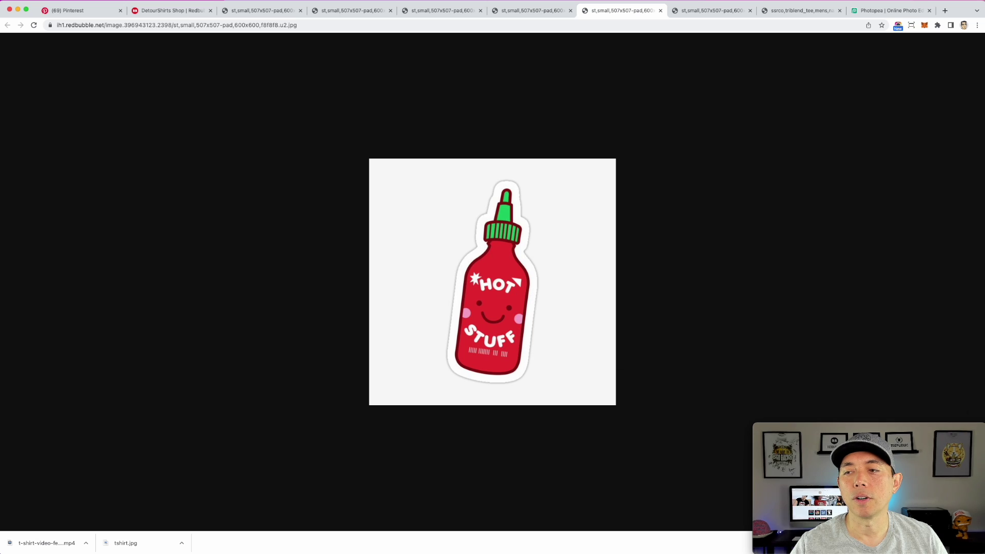
pyautogui.click(714, 13)
pyautogui.moveTo(531, 242); pyautogui.dragTo(984, 349)
pyautogui.click(794, 11)
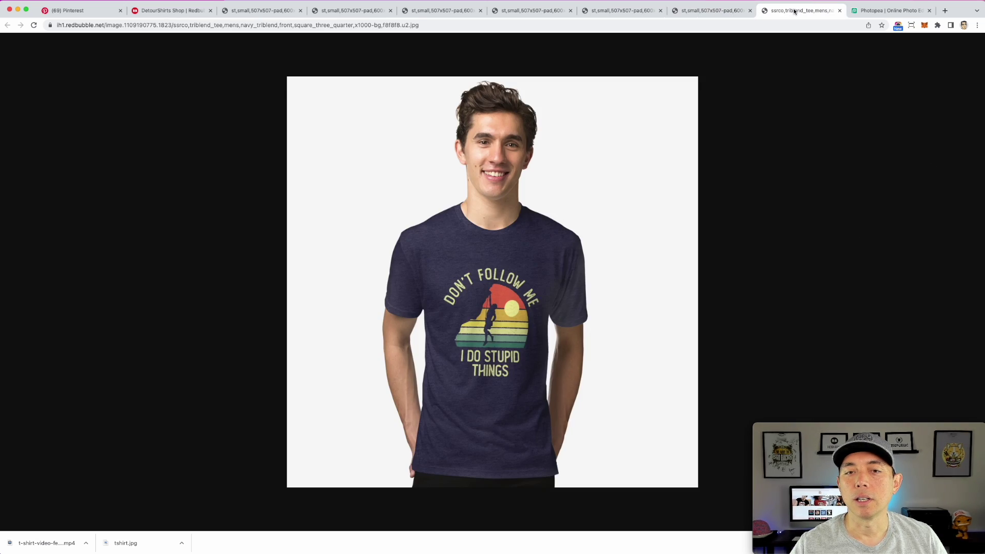
pyautogui.click(890, 10)
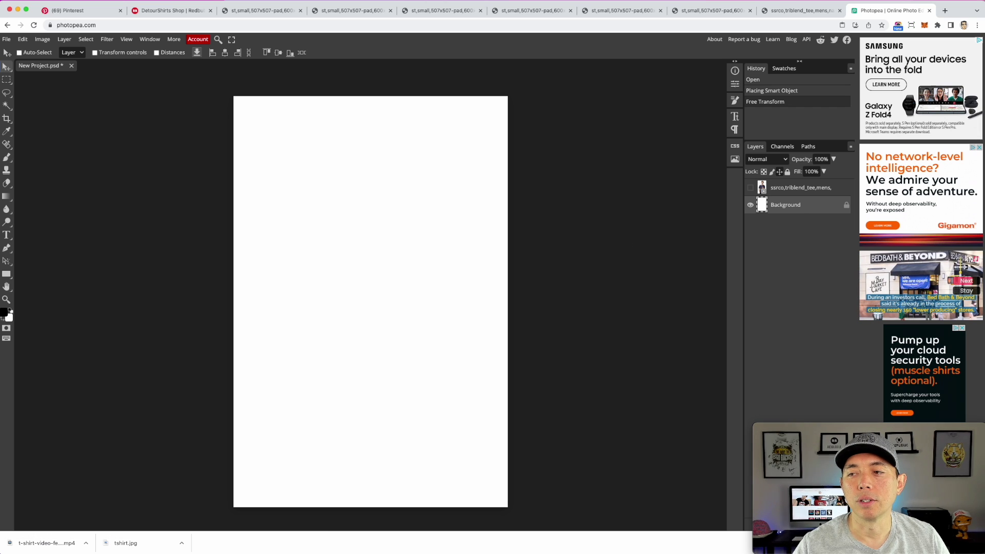
# Step: Place the Moab sticker top-left and the hot sauce sticker top-right, each about 500 px
pyautogui.moveTo(1, 235); pyautogui.dragTo(328, 235)
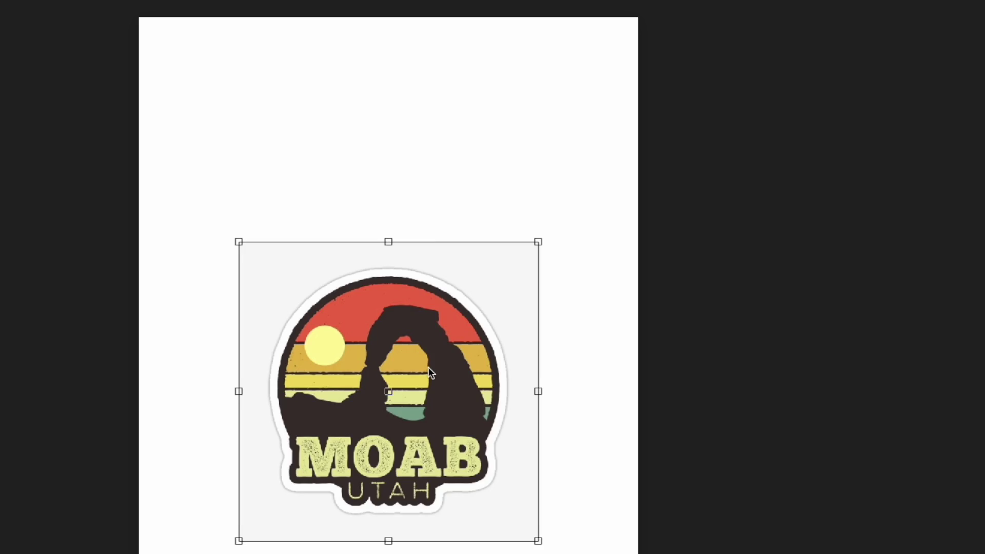
pyautogui.moveTo(392, 288); pyautogui.dragTo(337, 206)
pyautogui.moveTo(438, 391); pyautogui.dragTo(387, 349)
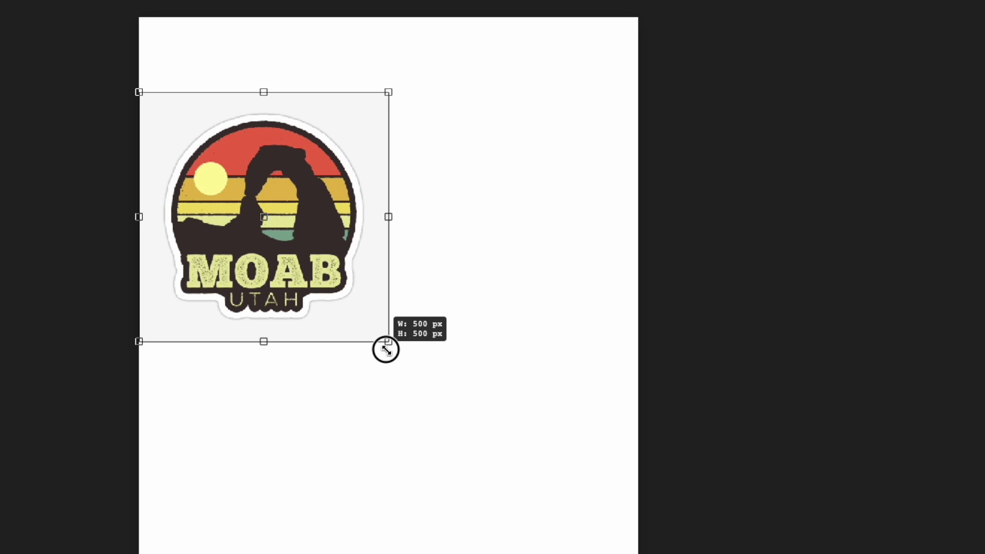
pyautogui.moveTo(275, 229); pyautogui.dragTo(270, 162)
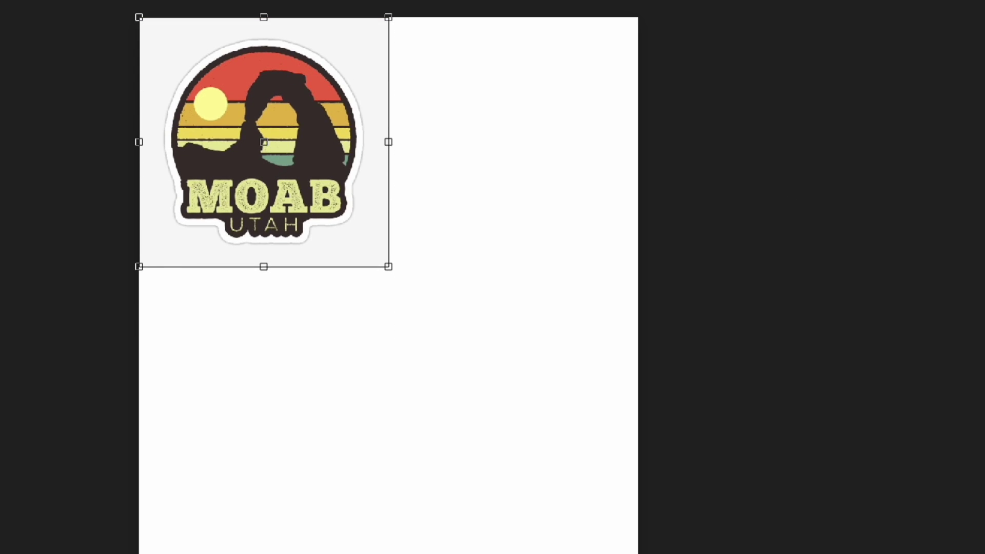
pyautogui.moveTo(951, 306); pyautogui.dragTo(508, 395)
pyautogui.moveTo(401, 398); pyautogui.dragTo(504, 169)
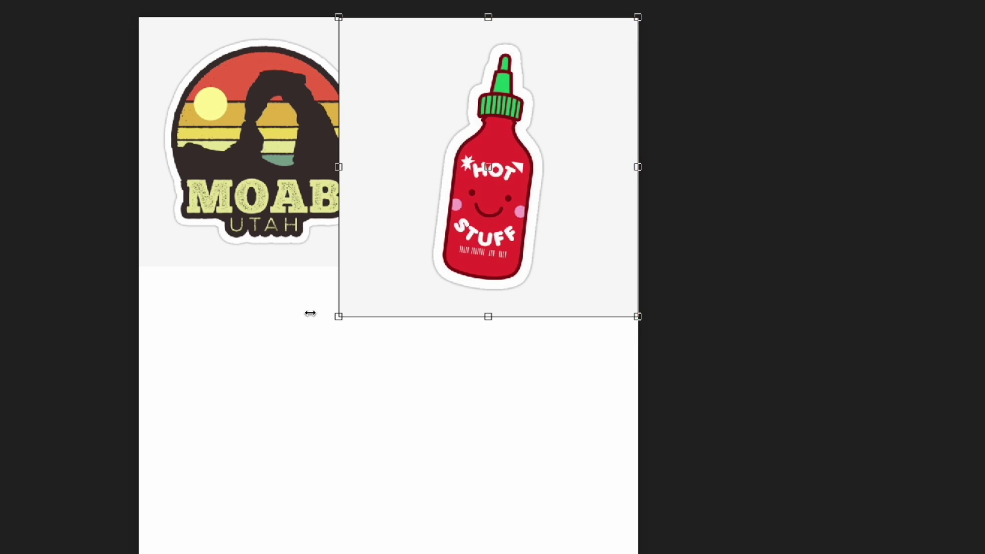
pyautogui.moveTo(338, 317); pyautogui.dragTo(388, 267)
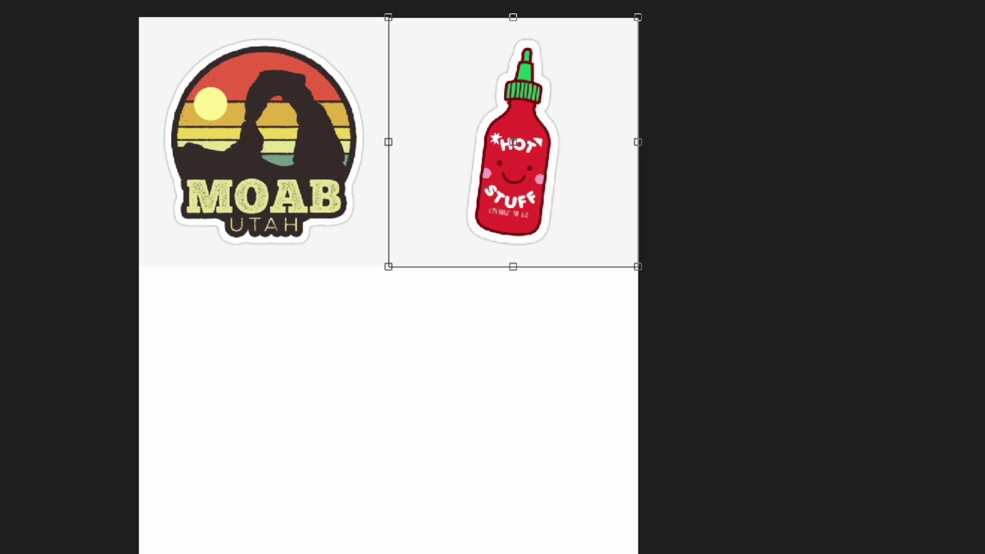
# Step: Add the whale sticker below Moab and the ramen sticker at bottom-right, scaled to 500 px
pyautogui.moveTo(906, 427); pyautogui.dragTo(473, 456)
pyautogui.moveTo(437, 405); pyautogui.dragTo(332, 426)
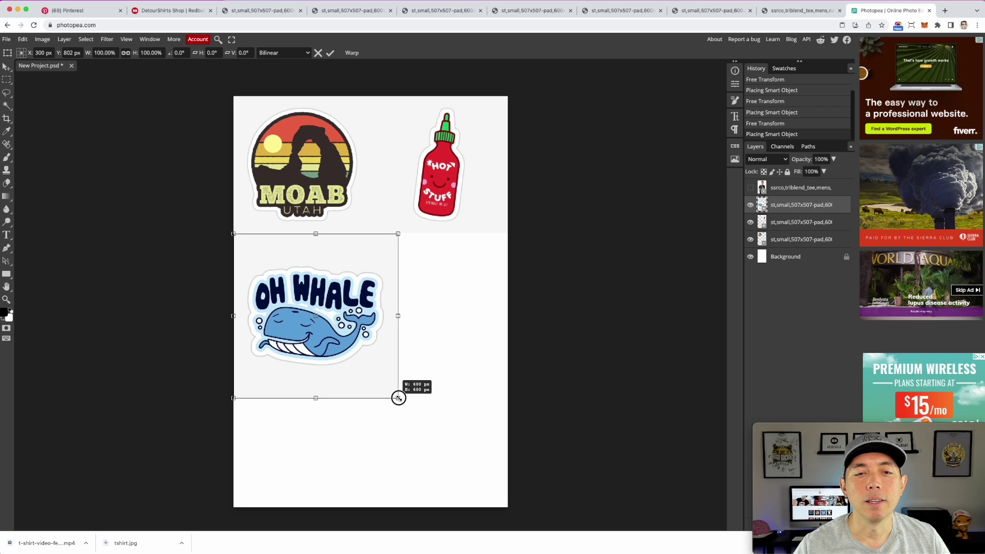
pyautogui.moveTo(439, 553); pyautogui.dragTo(380, 531)
pyautogui.moveTo(367, 379); pyautogui.dragTo(370, 383)
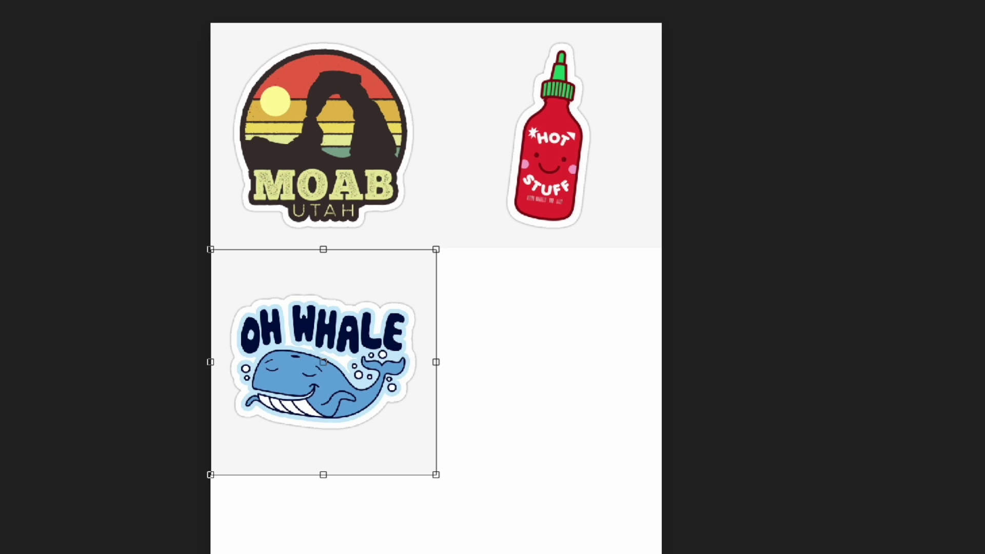
pyautogui.hotkey('ctrl', 'v')
pyautogui.moveTo(514, 339); pyautogui.dragTo(603, 358)
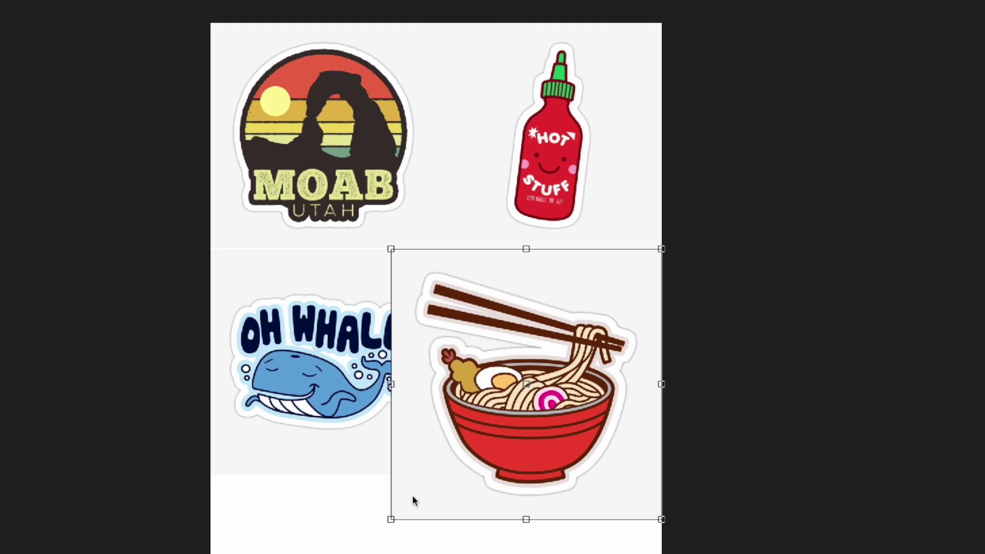
pyautogui.moveTo(392, 518); pyautogui.dragTo(437, 485)
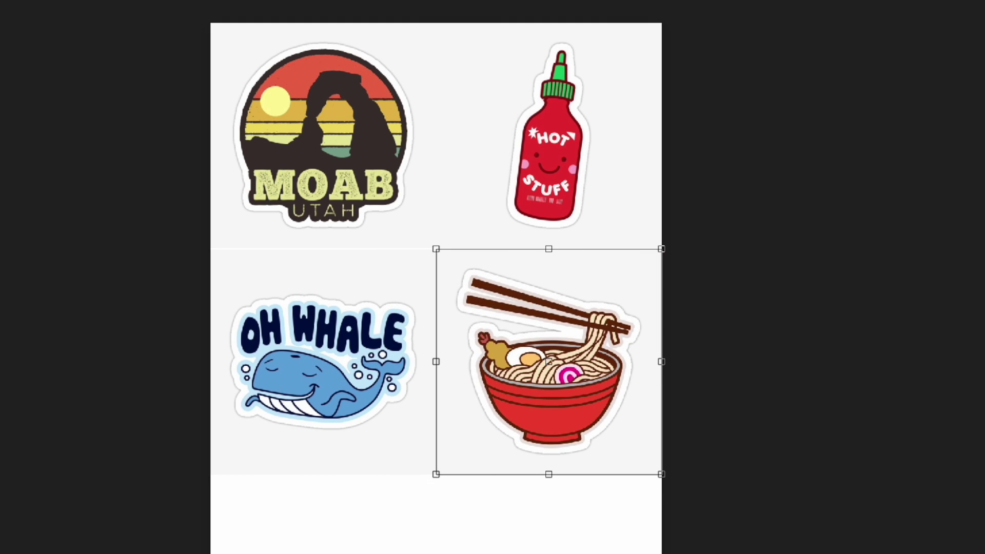
# Step: Add the bomb sticker at about 500 px bottom-left, then nudge the whale and ramen into alignment
pyautogui.moveTo(511, 366); pyautogui.dragTo(378, 345)
pyautogui.moveTo(583, 61); pyautogui.dragTo(537, 98)
pyautogui.moveTo(386, 198); pyautogui.dragTo(292, 402)
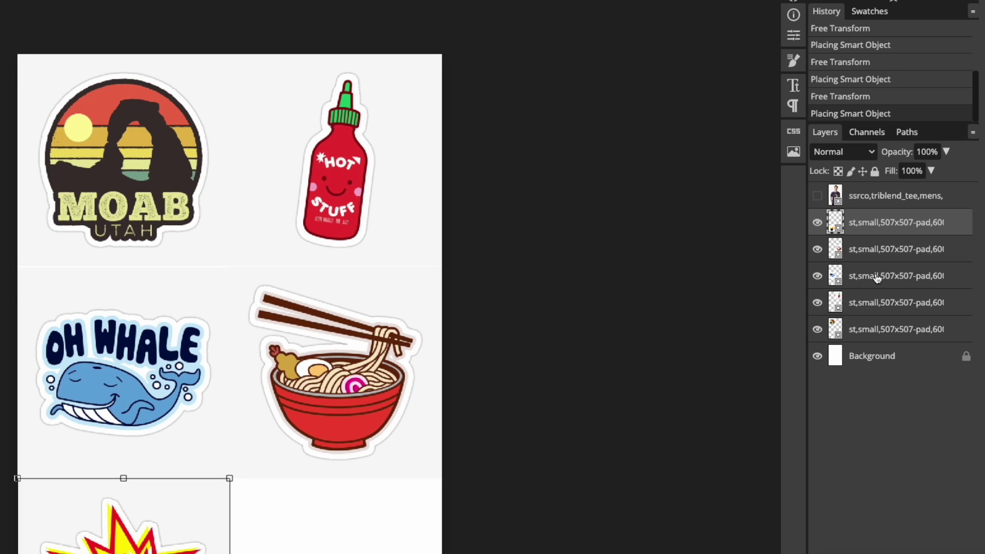
pyautogui.click(879, 276)
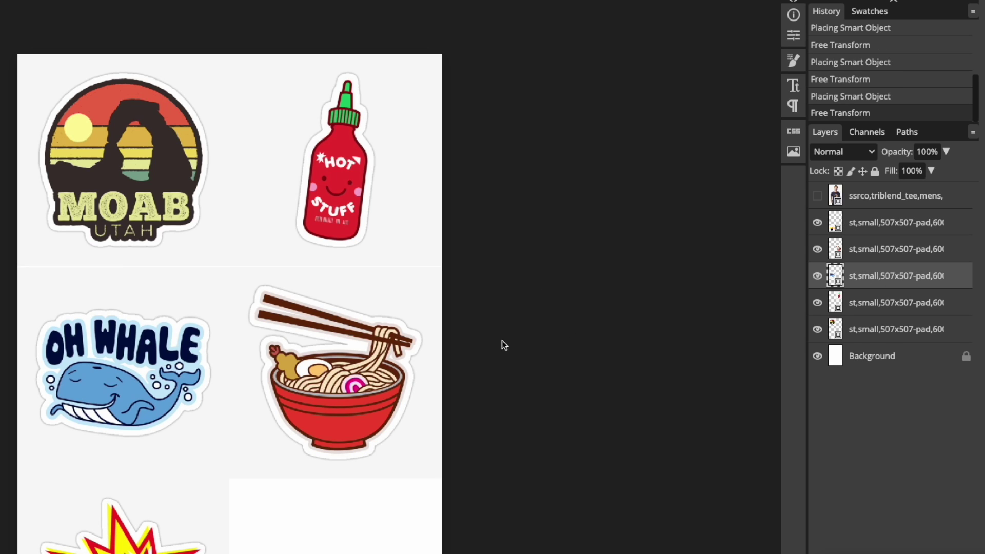
pyautogui.moveTo(165, 354); pyautogui.dragTo(166, 352)
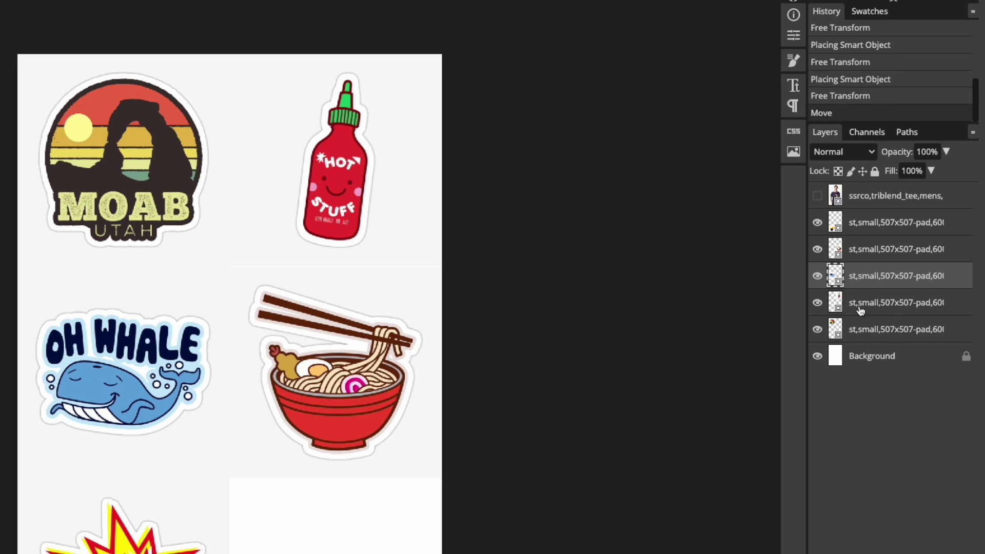
pyautogui.click(894, 250)
pyautogui.moveTo(382, 365); pyautogui.dragTo(382, 367)
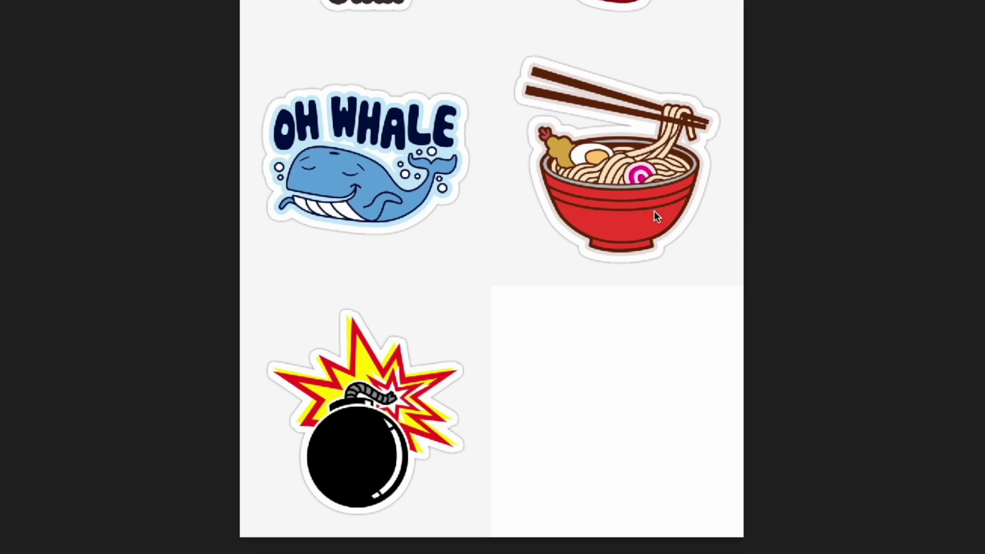
# Step: Paste the bee sticker into the lower-right slot and shrink it to fit
pyautogui.hotkey('ctrl', 'v')
pyautogui.moveTo(465, 126); pyautogui.dragTo(565, 349)
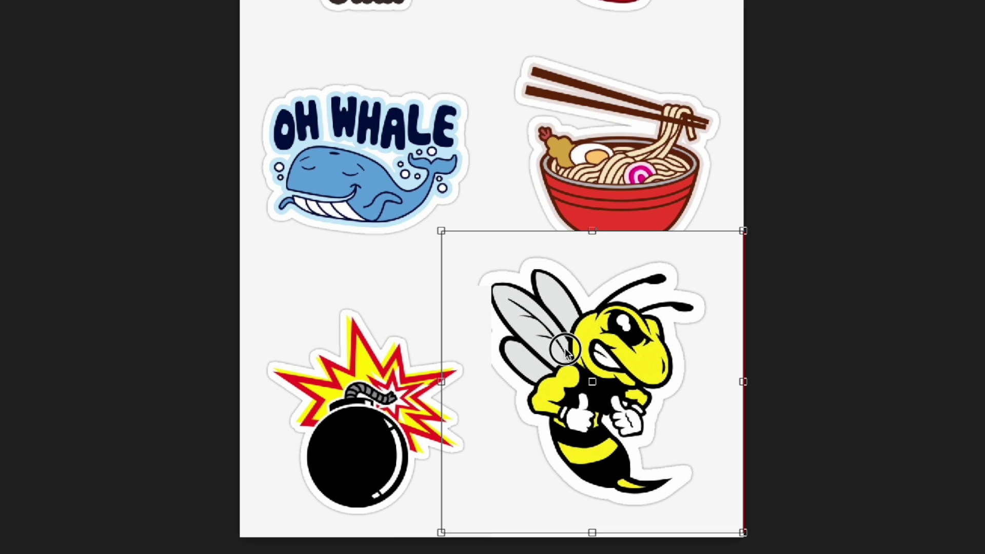
pyautogui.moveTo(439, 231); pyautogui.dragTo(491, 279)
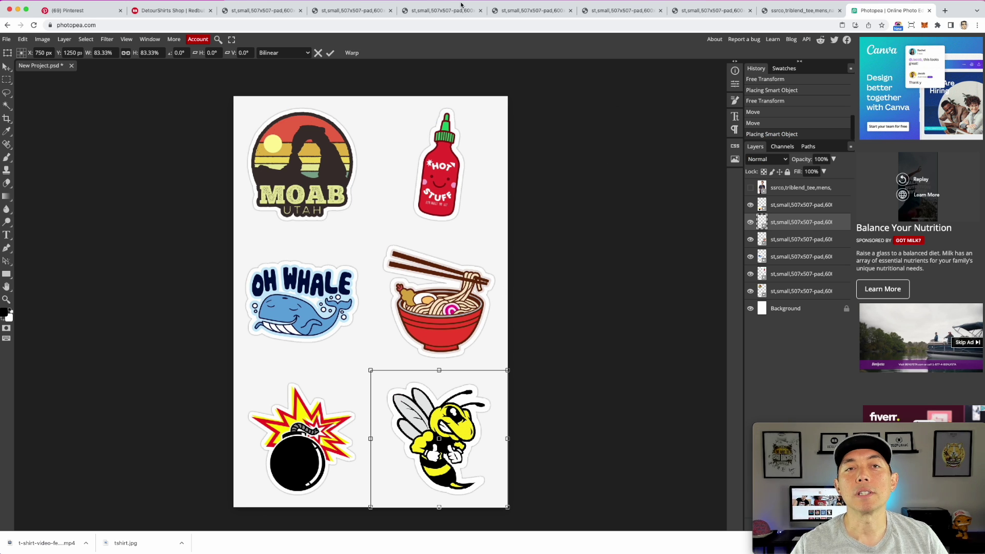
pyautogui.click(164, 11)
# Step: Open the DetourShirts shop avatar image in a new tab and view it
pyautogui.scroll(10, 493, 277)
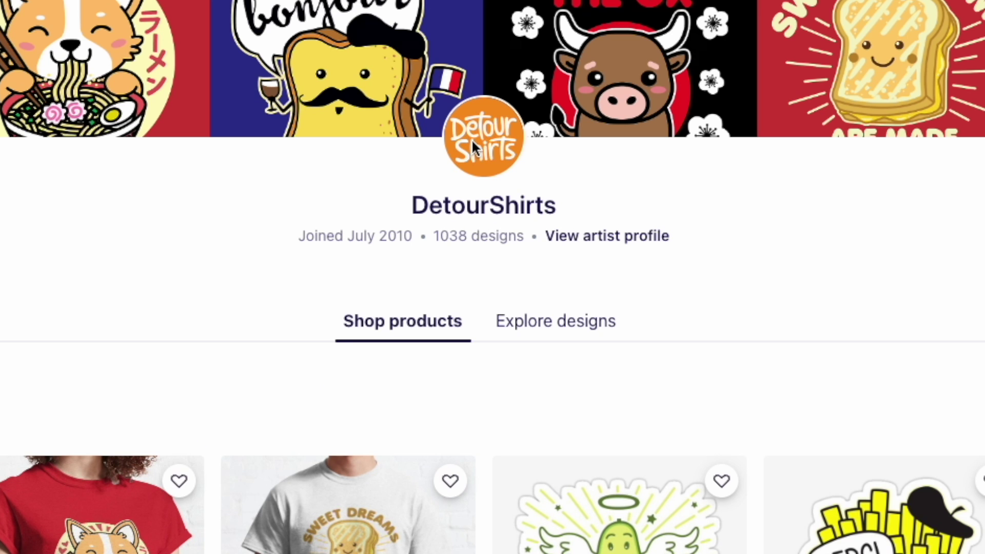
pyautogui.rightClick(472, 138)
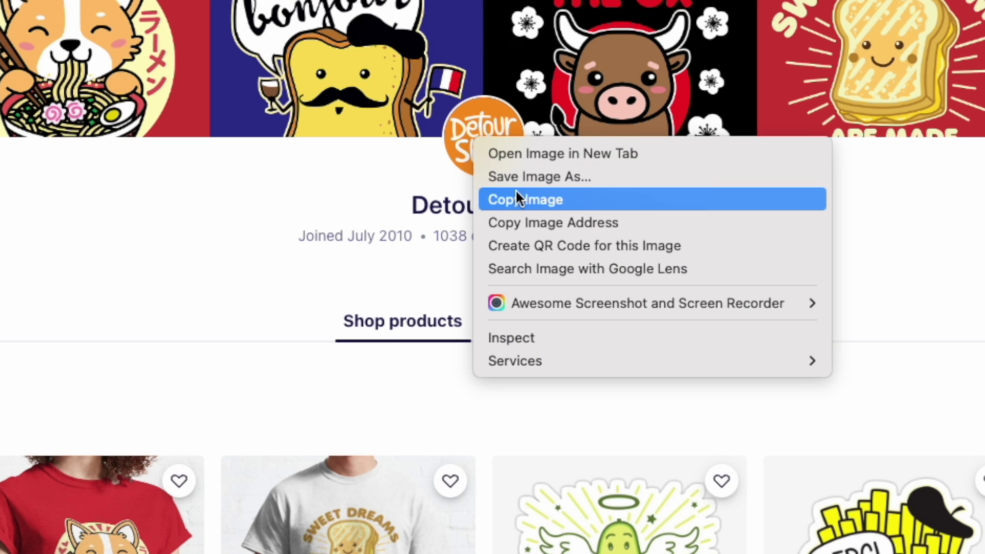
pyautogui.click(517, 151)
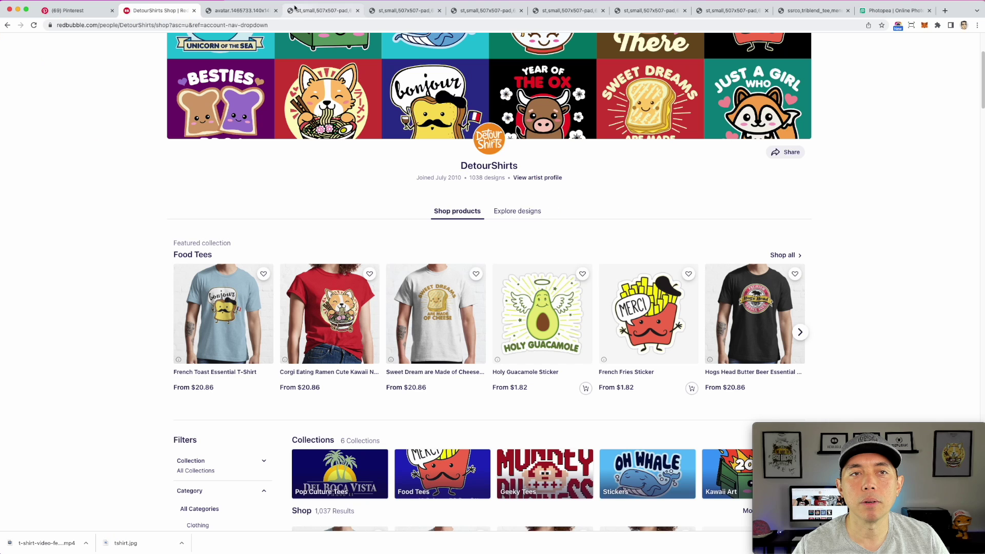
pyautogui.click(236, 11)
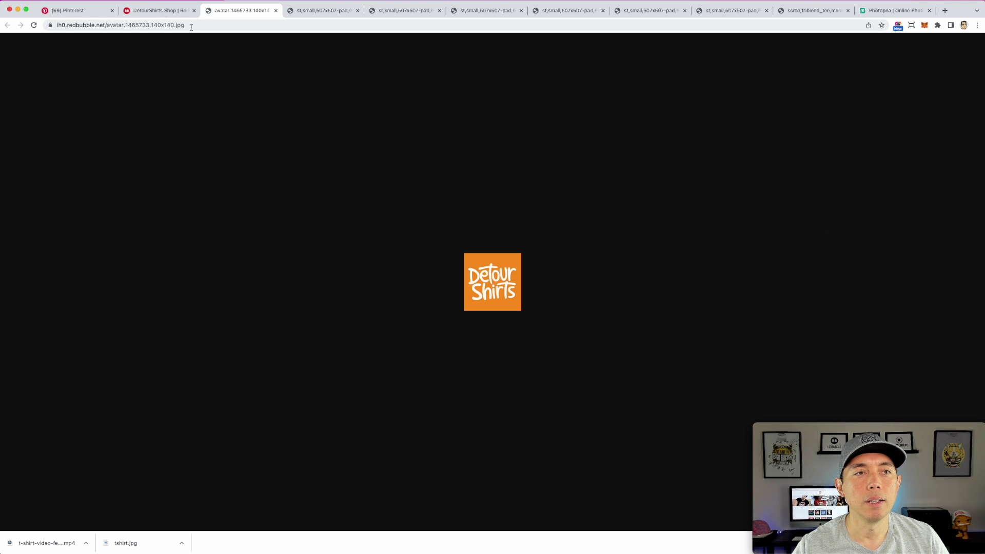
pyautogui.click(872, 10)
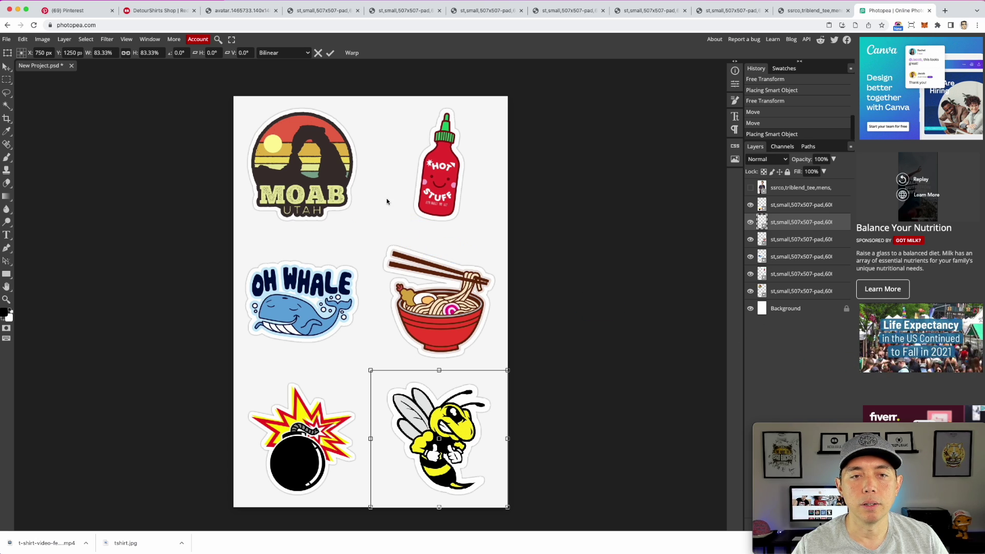
# Step: Paste the DetourShirts logo, drag it between MOAB and Hot Stuff, nudge it left, and commit
pyautogui.press('super+v')
pyautogui.moveTo(374, 292); pyautogui.dragTo(398, 146)
pyautogui.press('Left')
pyautogui.press('Left')
pyautogui.press('Left')
pyautogui.press('Left')
pyautogui.press('Left')
pyautogui.press('Left')
pyautogui.press('Left')
pyautogui.press('Left')
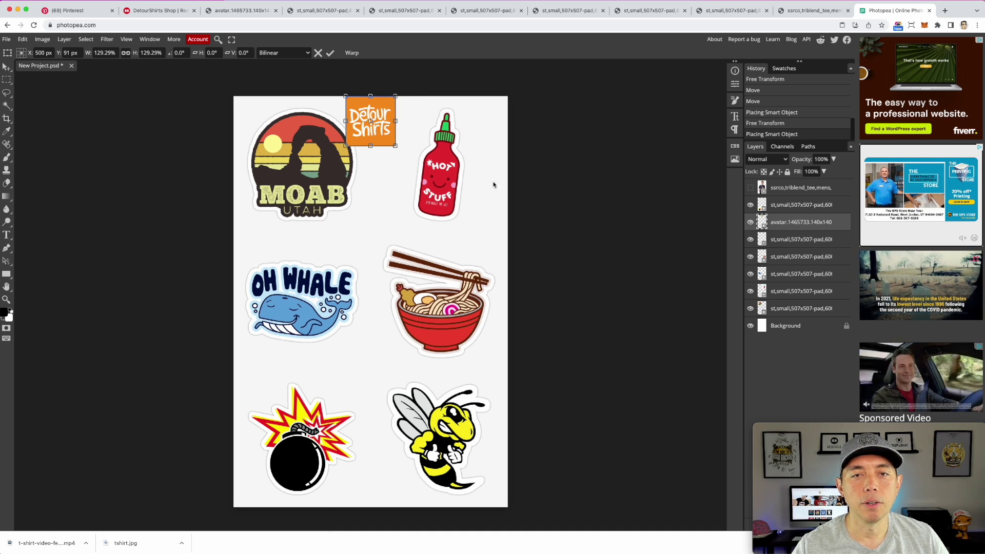
pyautogui.click(802, 324)
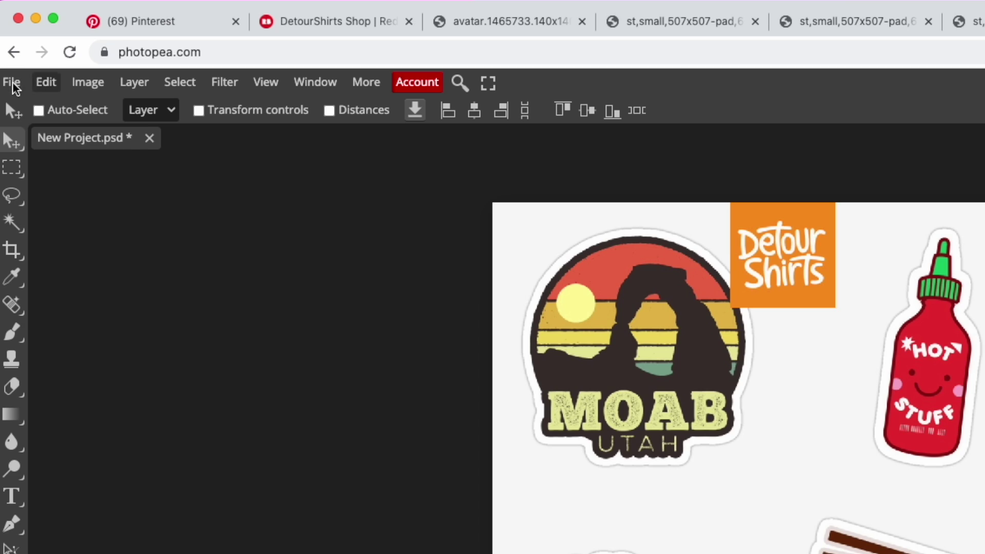
# Step: Export the Photopea sticker sheet as a JPG named stickers, then return to Pinterest's pin builder
pyautogui.click(6, 39)
pyautogui.moveTo(72, 334)
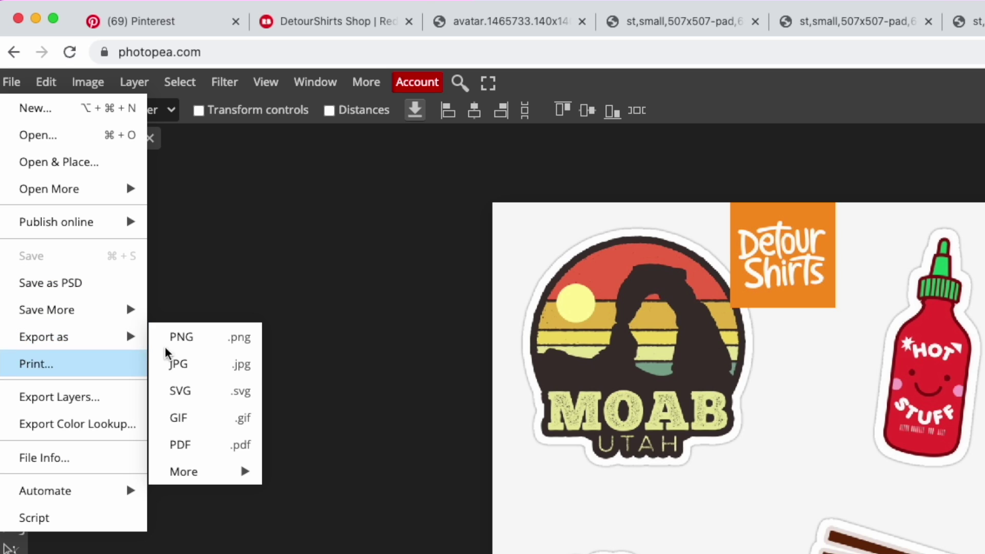
pyautogui.click(187, 364)
pyautogui.click(619, 274)
pyautogui.tripleClick(620, 275)
pyautogui.write('sticke')
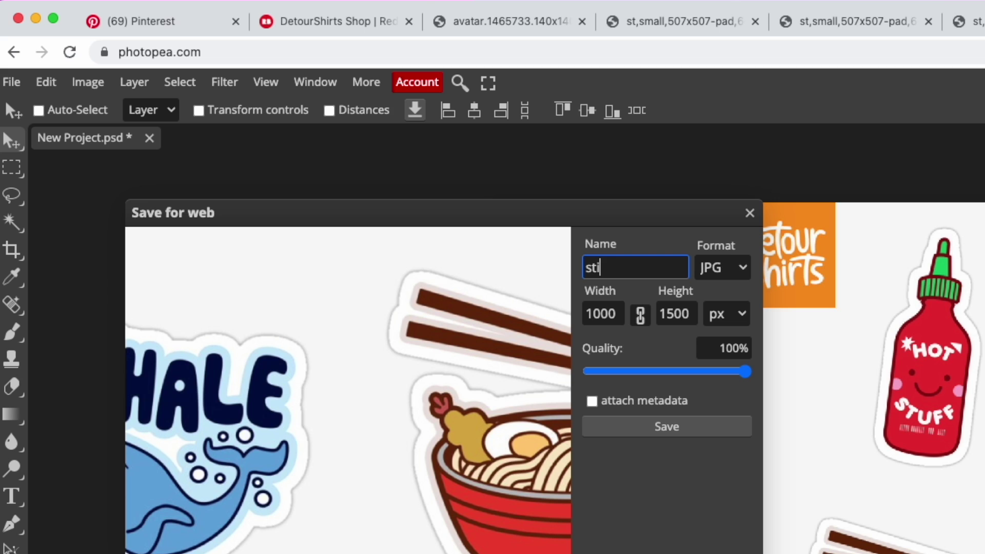
pyautogui.write('rs')
pyautogui.click(639, 425)
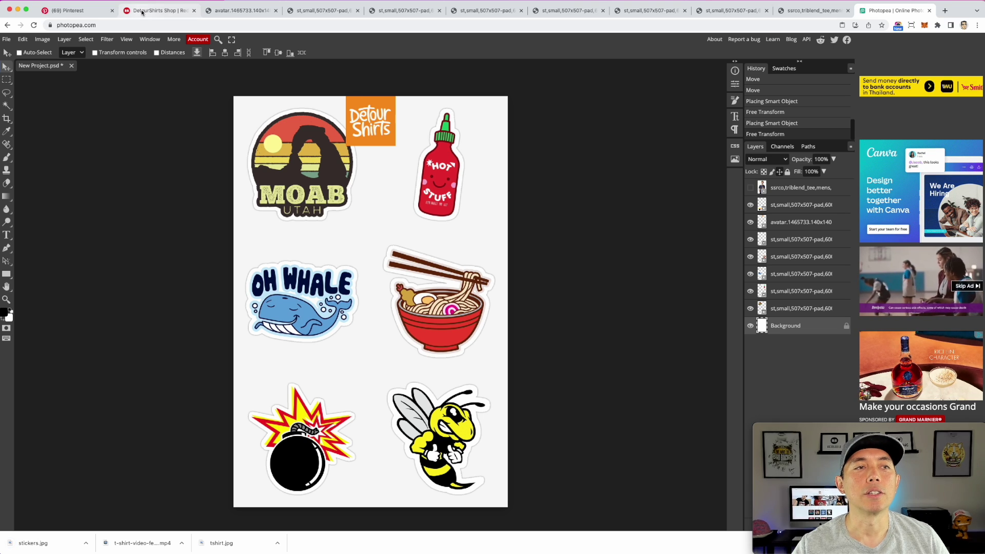
pyautogui.click(64, 10)
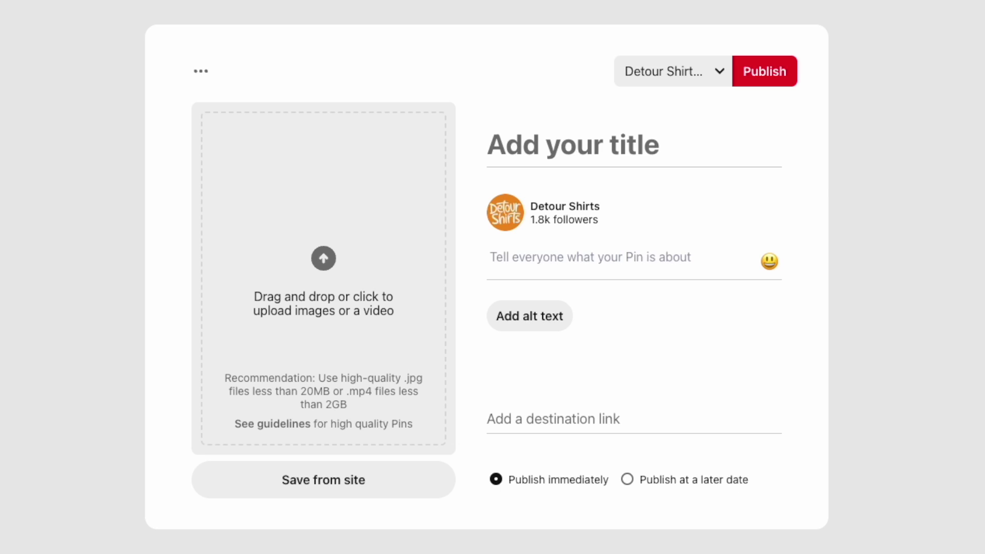
# Step: Upload stickers.jpg to the new pin and give it the title 'Detour Shirts Sticker'
pyautogui.moveTo(433, 284); pyautogui.dragTo(333, 285)
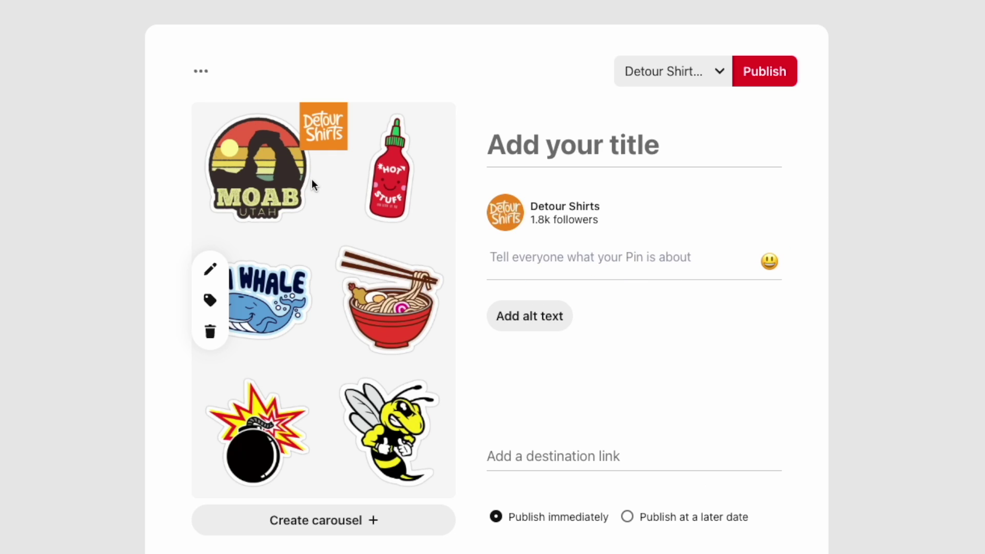
pyautogui.click(538, 149)
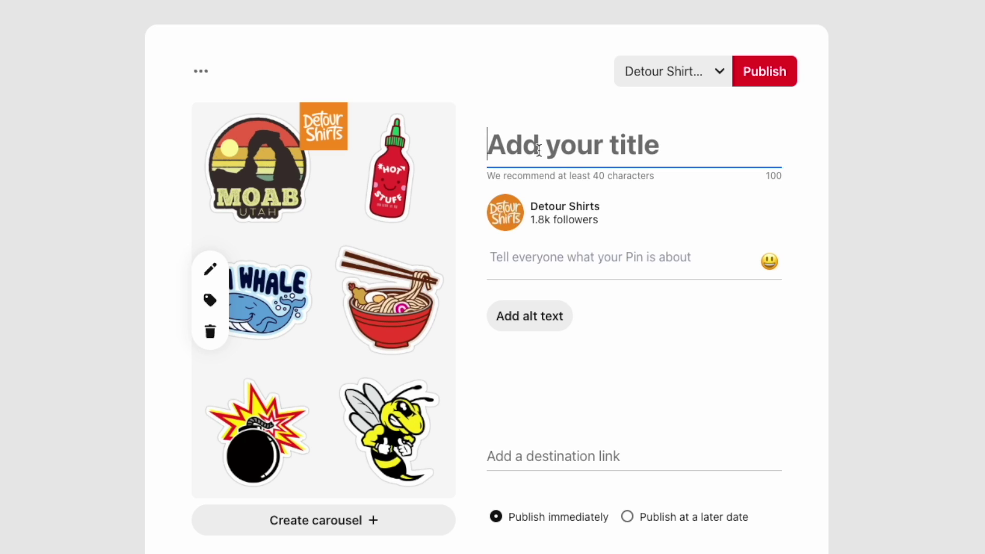
pyautogui.write('Detour ')
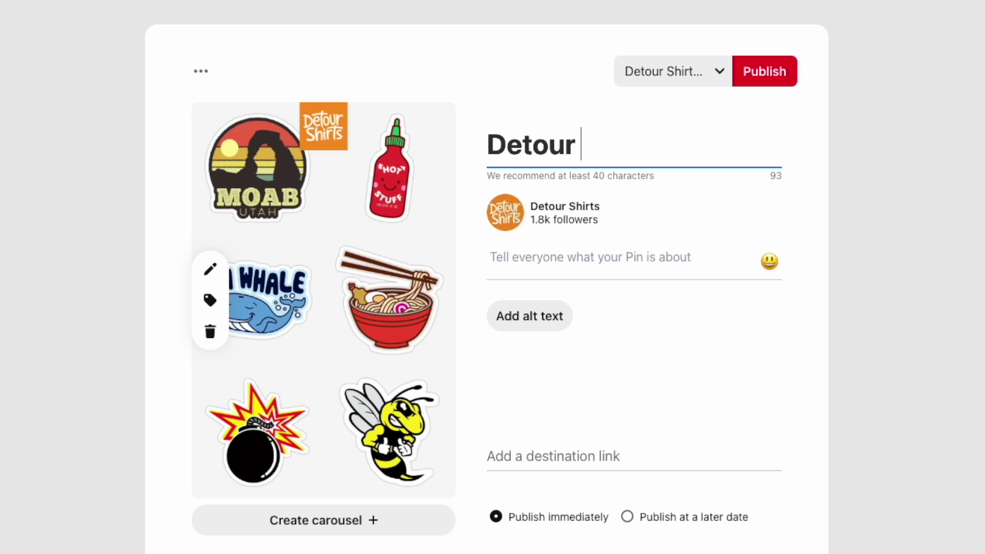
pyautogui.write('Shirts on')
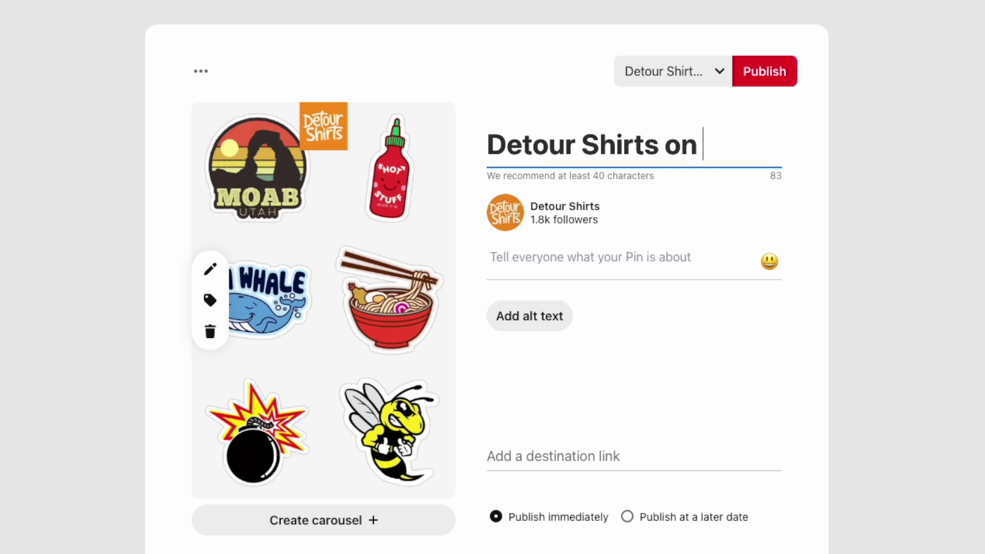
pyautogui.press('BackSpace')
pyautogui.press('BackSpace')
pyautogui.write('Sticker')
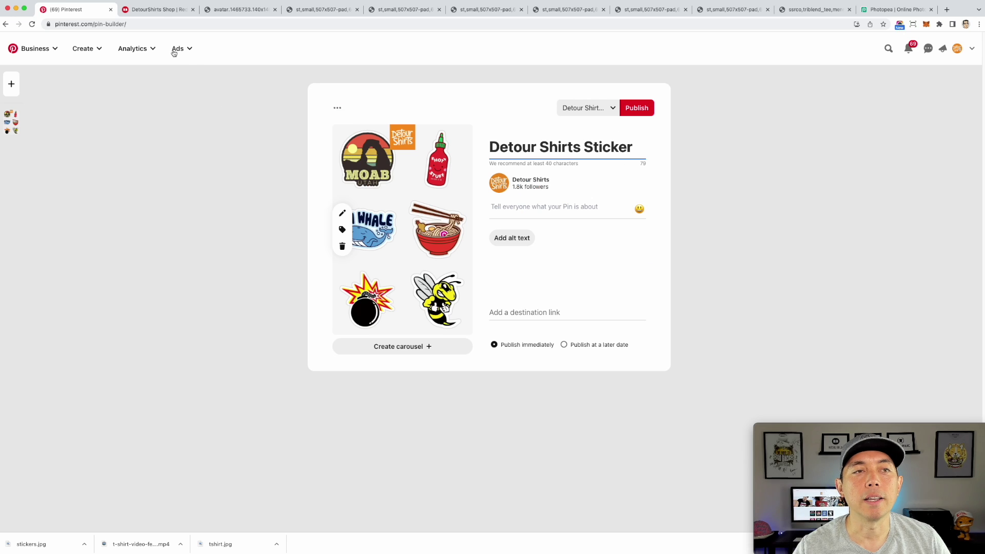
# Step: Select the full web address of the DetourShirts Redbubble shop page and copy the shop link
pyautogui.click(159, 9)
pyautogui.scroll(3, 487, 268)
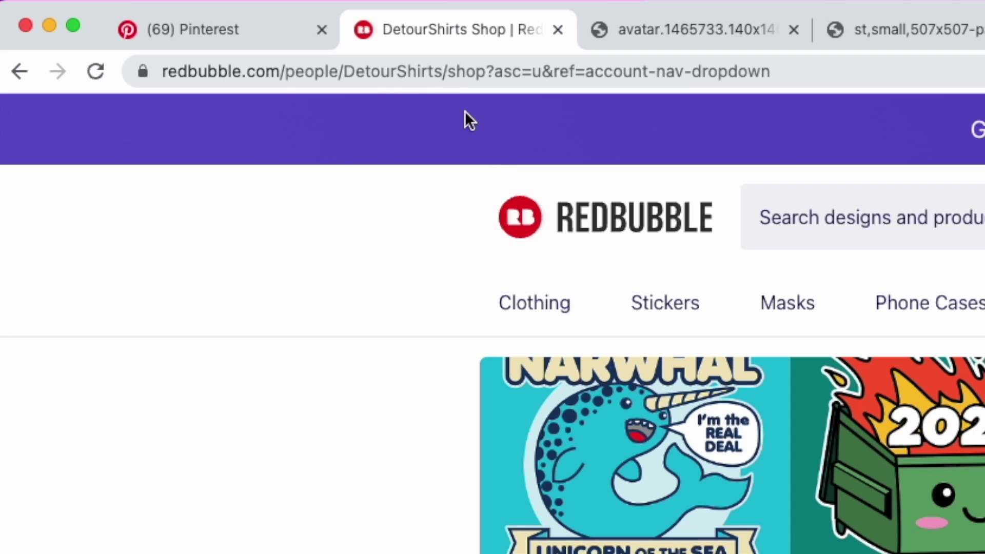
pyautogui.click(374, 68)
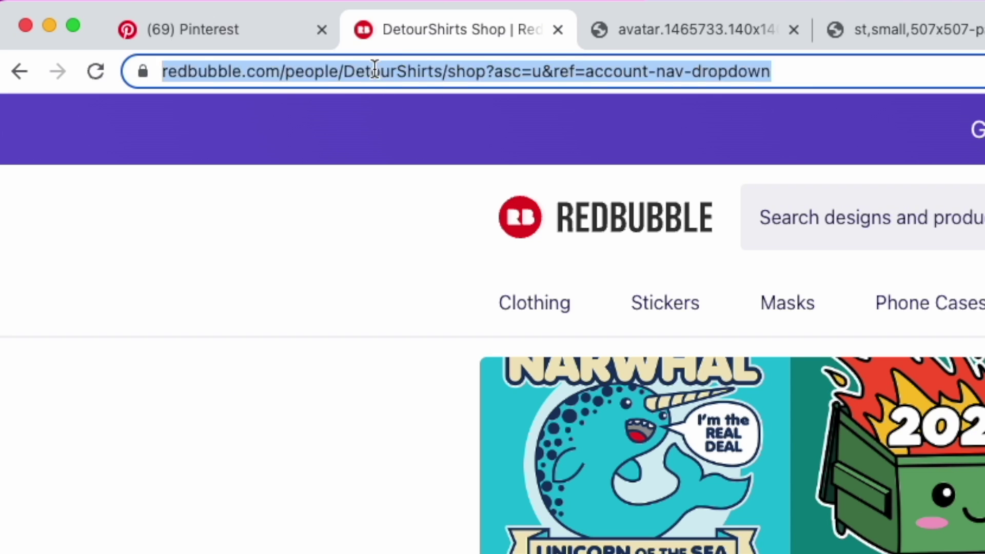
pyautogui.moveTo(383, 69); pyautogui.dragTo(374, 69)
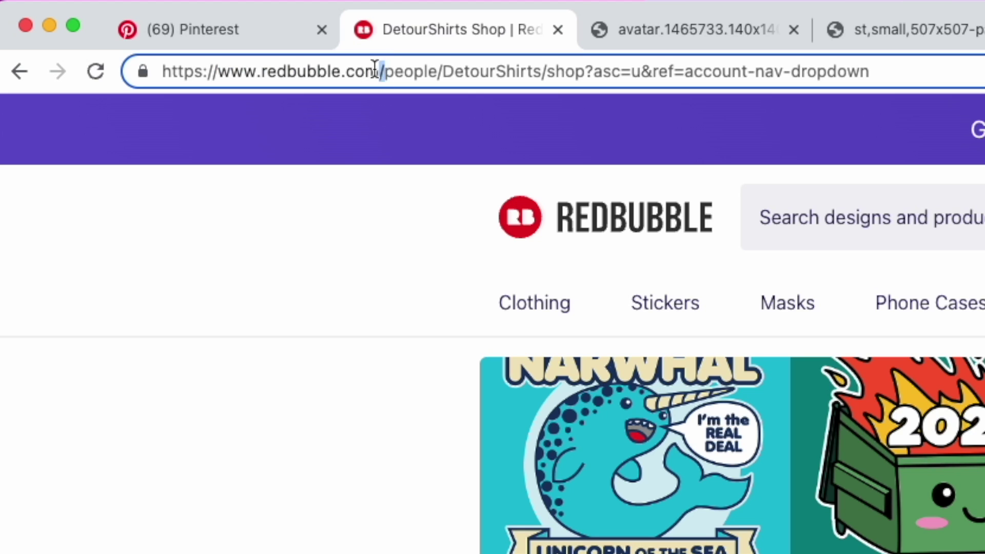
pyautogui.press('super+a')
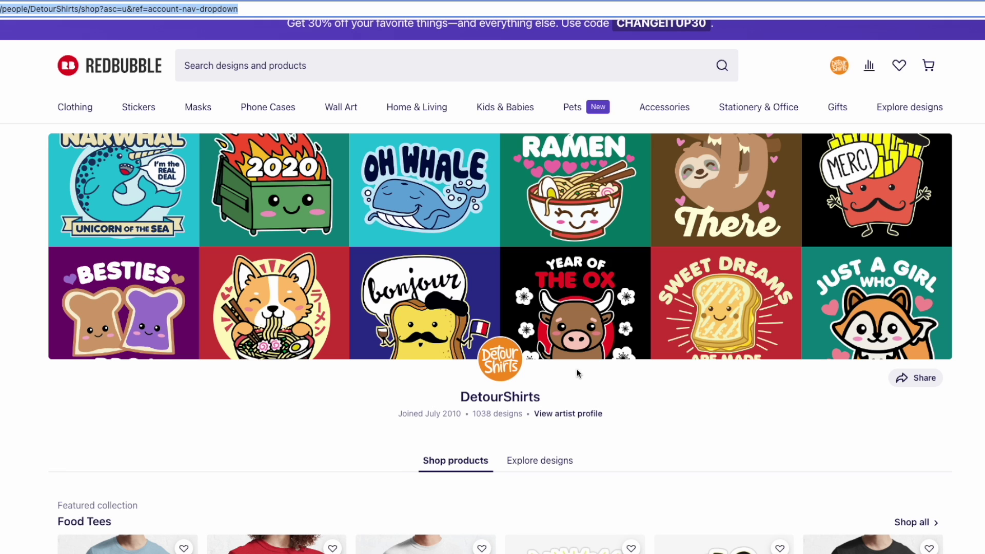
pyautogui.click(922, 381)
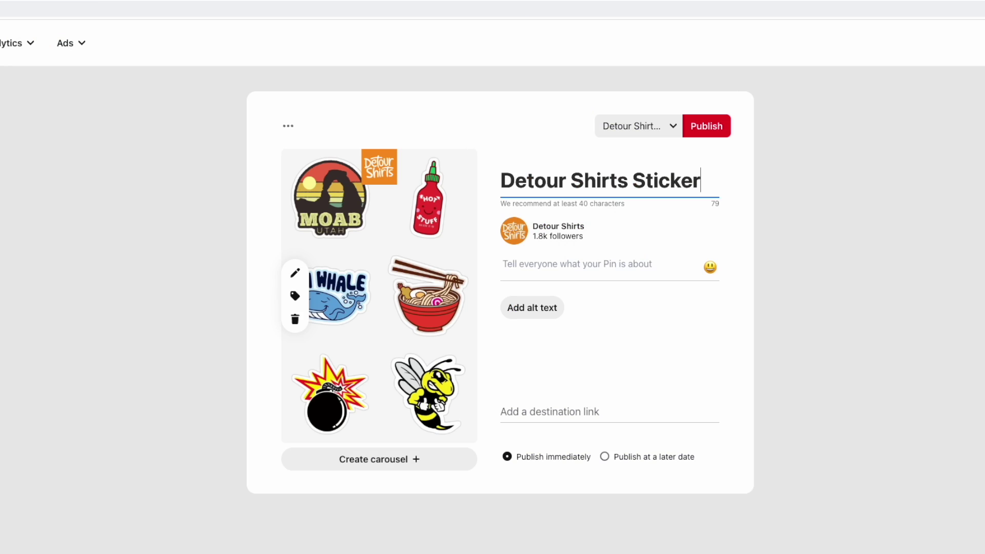
# Step: Paste the DetourShirts shop URL as the pin's destination link, then return to the Redbubble shop
pyautogui.click(523, 413)
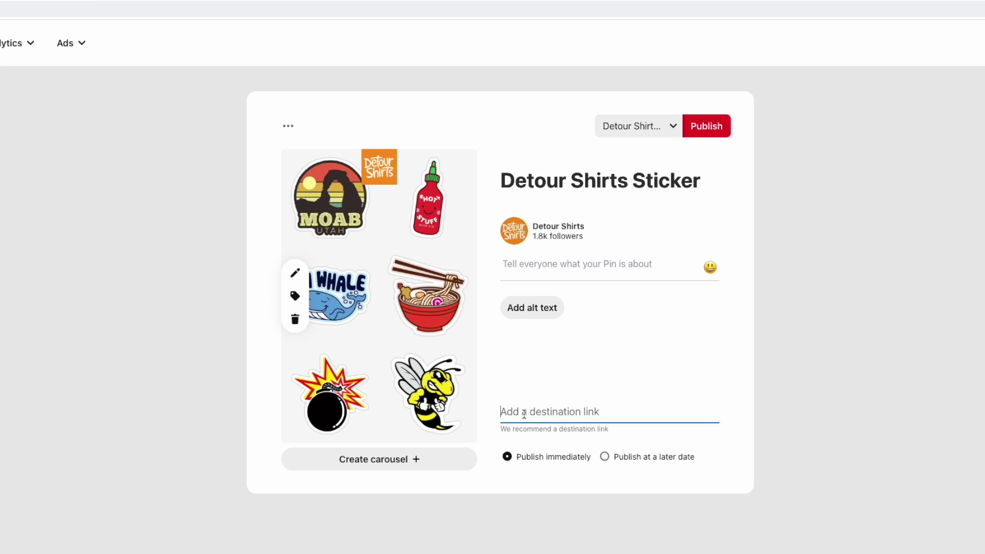
pyautogui.write('edbubble.com/people/DetourShirts/shop?asc=u')
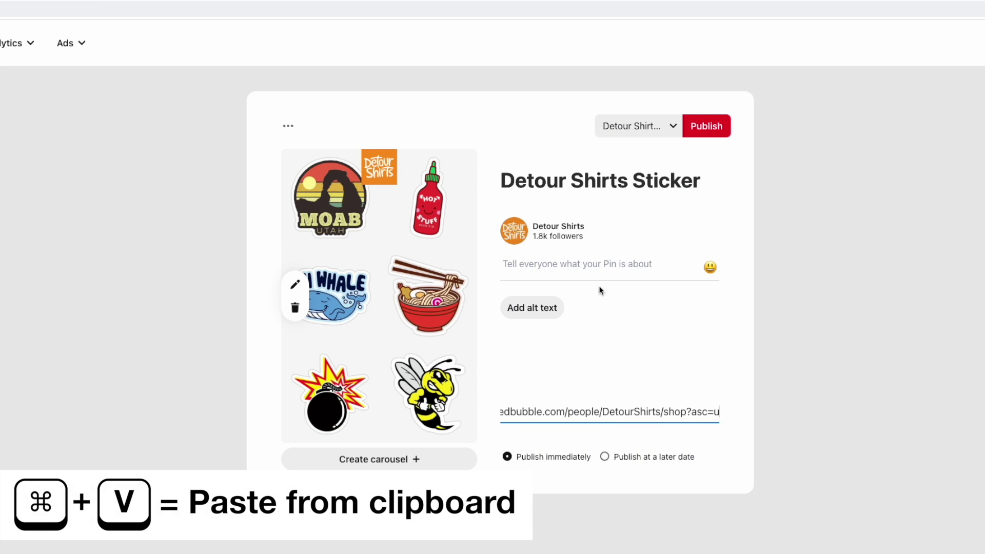
pyautogui.click(528, 265)
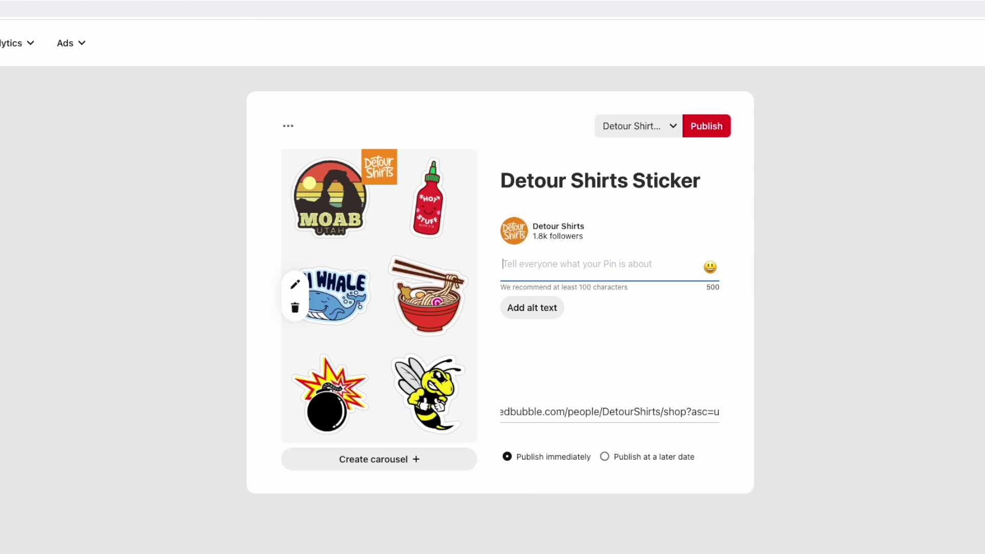
pyautogui.hotkey('ctrl', 'Tab')
pyautogui.scroll(-20, 565, 433)
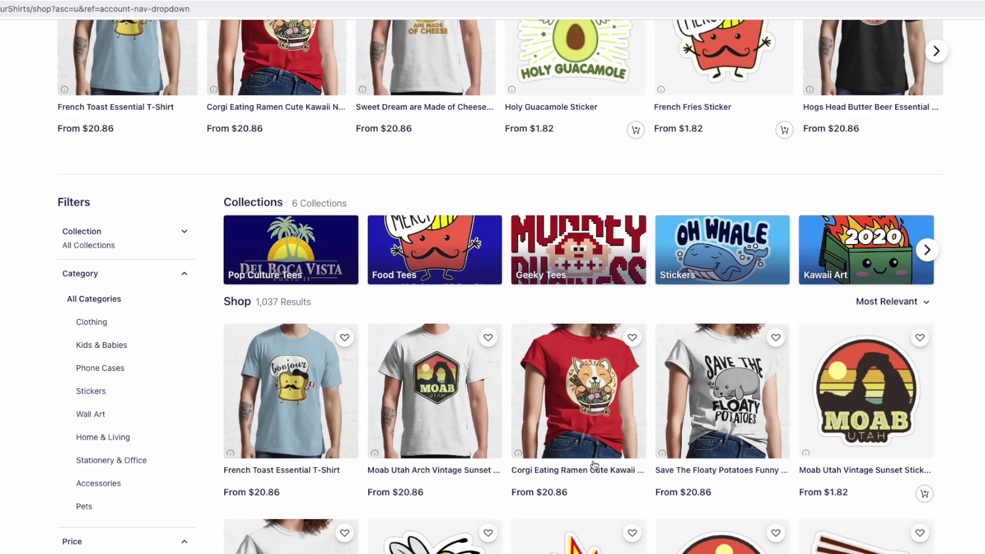
# Step: Select the bio sentence in the shop's About DetourShirts section and go back to the Pinterest draft
pyautogui.scroll(-20, 594, 465)
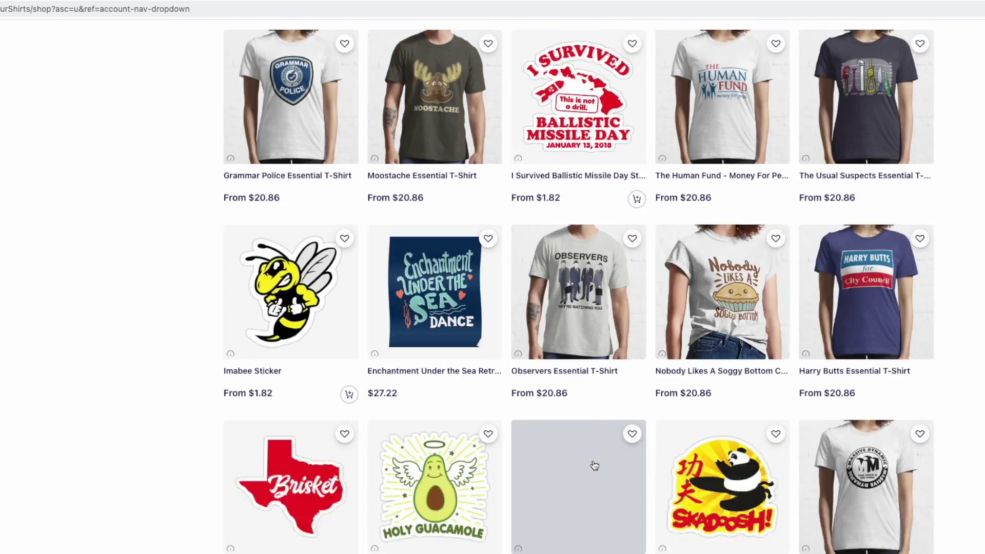
pyautogui.scroll(-20, 594, 466)
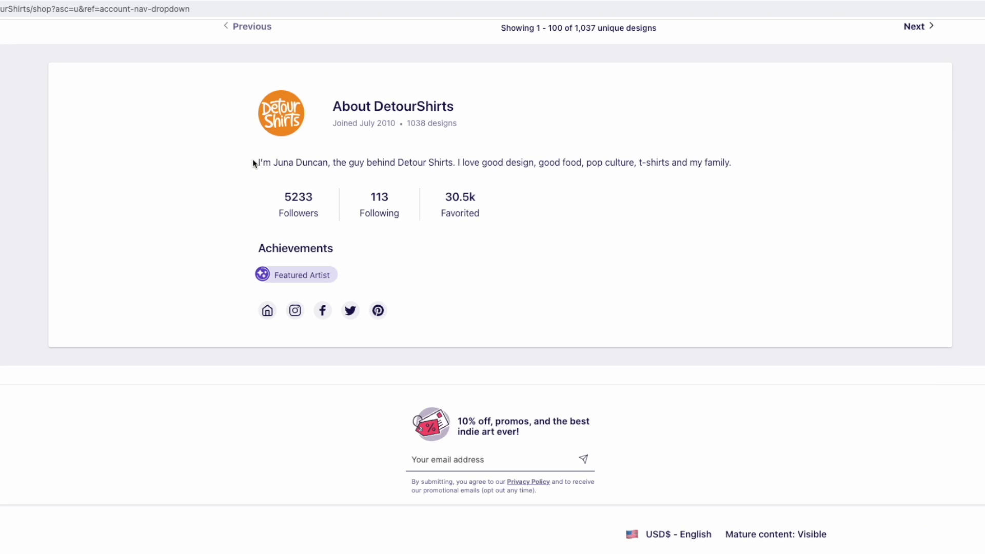
pyautogui.moveTo(737, 164); pyautogui.dragTo(246, 163)
pyautogui.hotkey('ctrl', 'c')
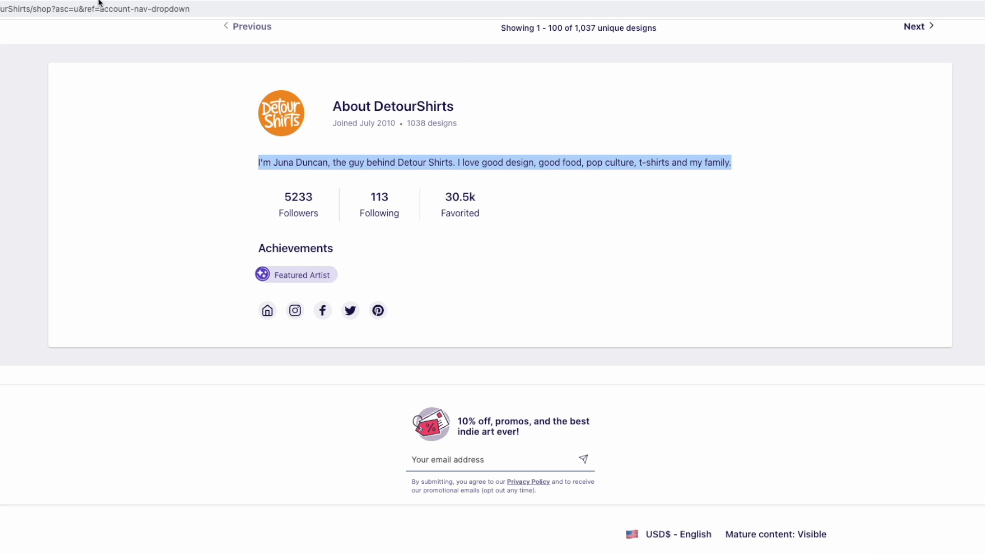
pyautogui.hotkey('ctrl', 'Tab')
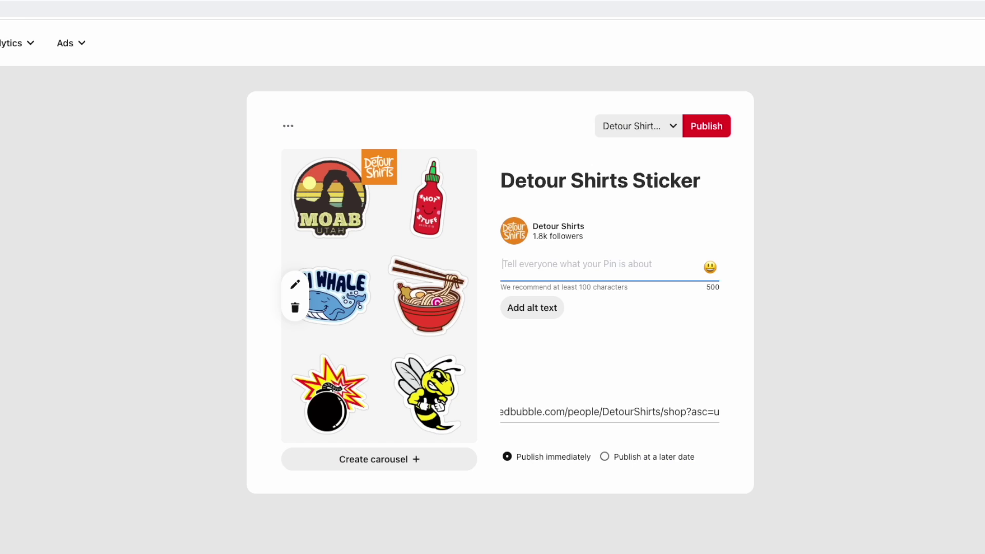
# Step: Write the pin description as 'Check all the fun stickers on RedBubble at Detour Shirts'
pyautogui.click(539, 265)
pyautogui.hotkey('ctrl', 'v')
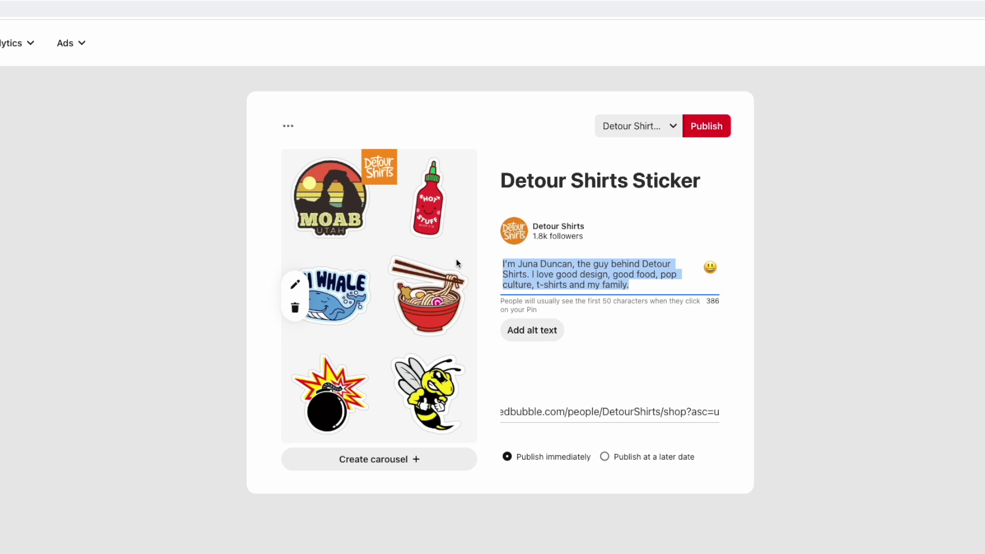
pyautogui.write('Fun s')
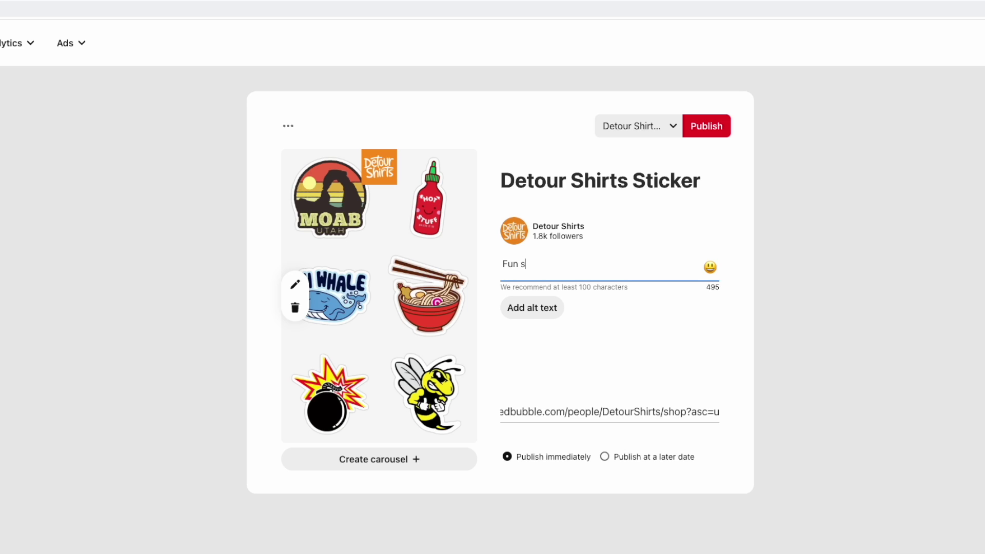
pyautogui.write('tickers on RedBubble at Detour Shirts')
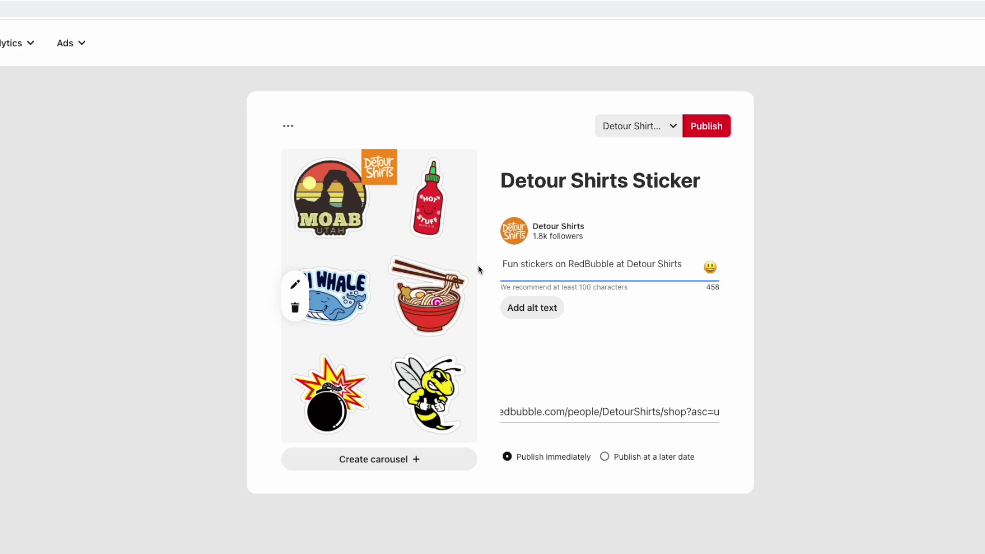
pyautogui.click(504, 263)
pyautogui.write('Check all the')
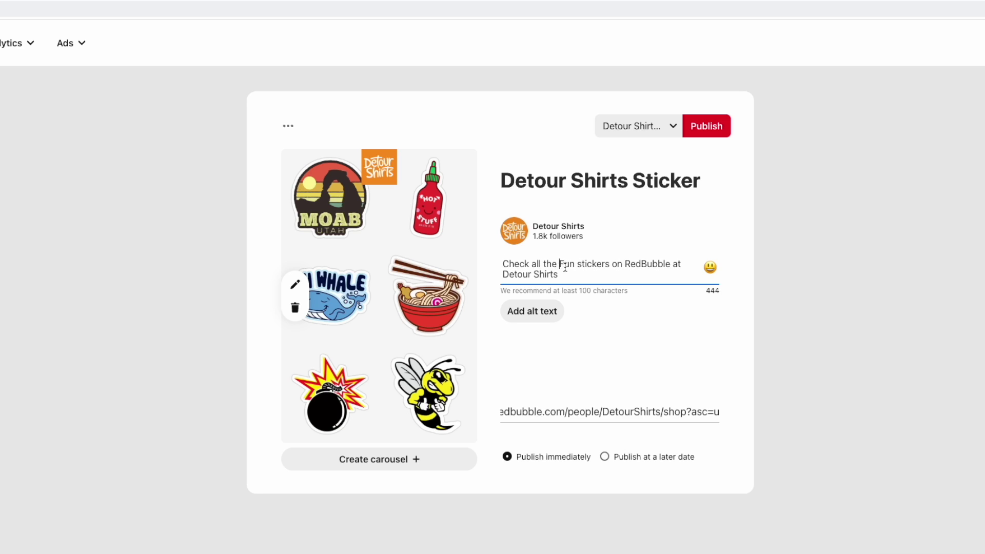
pyautogui.press('Delete')
pyautogui.write('f')
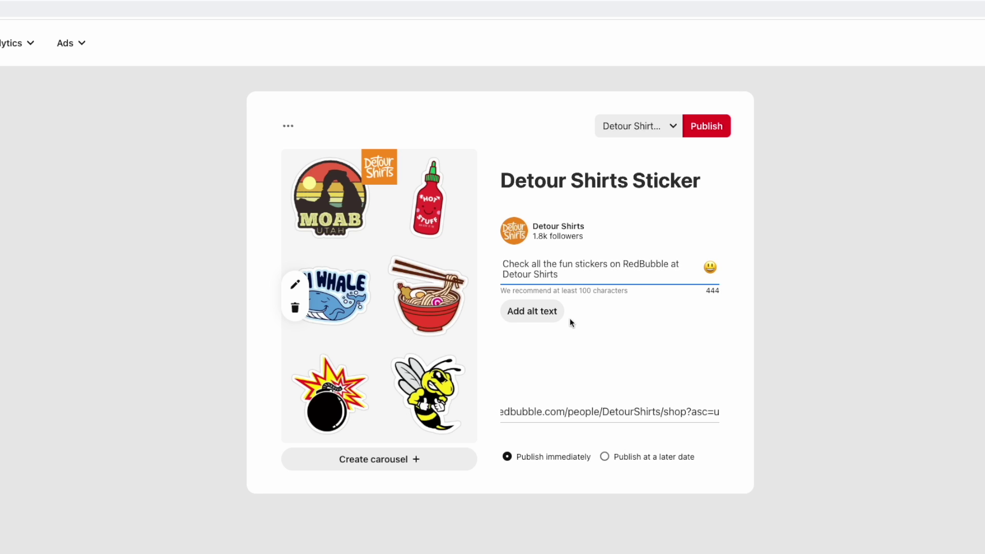
pyautogui.click(597, 335)
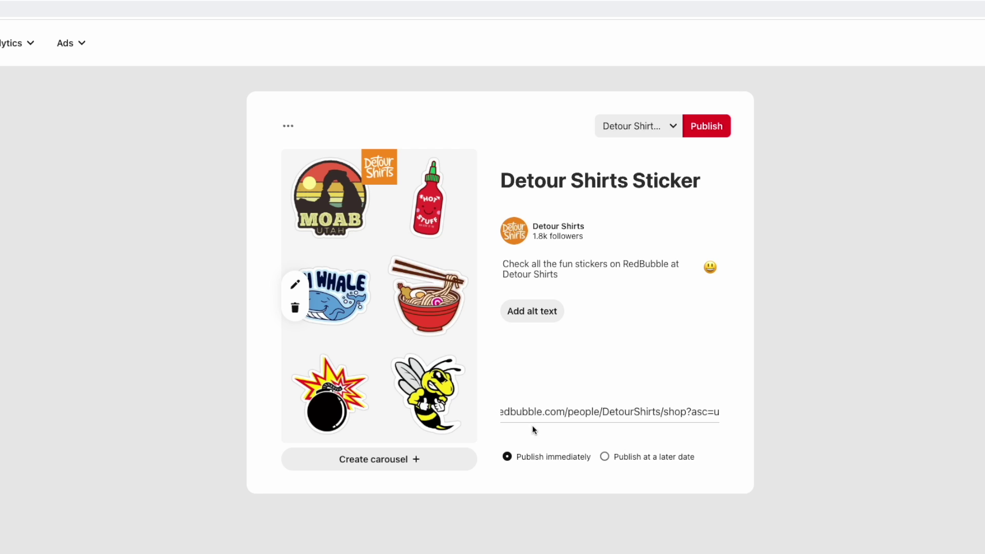
# Step: Search boards for 'red' and publish the pin to DetourShirts Stickers at RedBubble
pyautogui.click(670, 129)
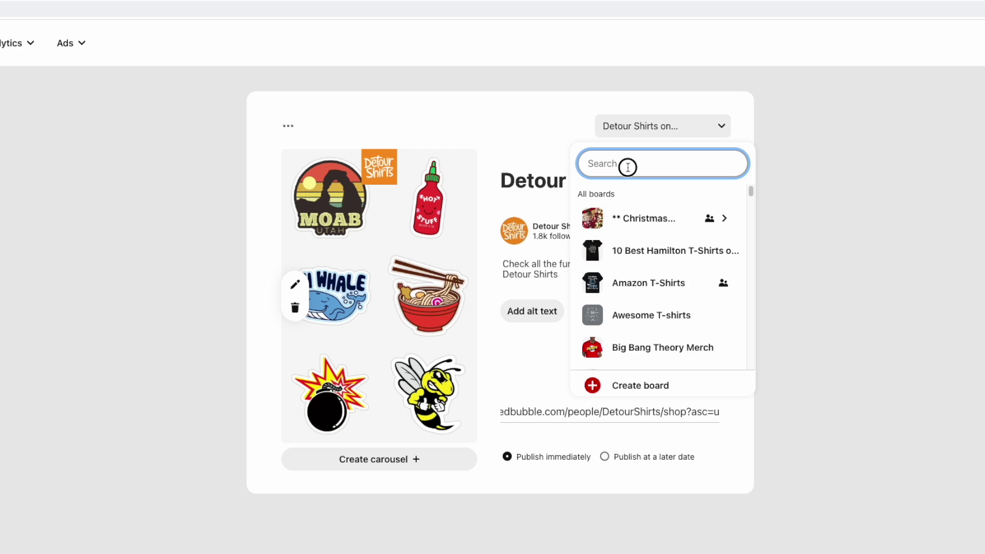
pyautogui.write('red')
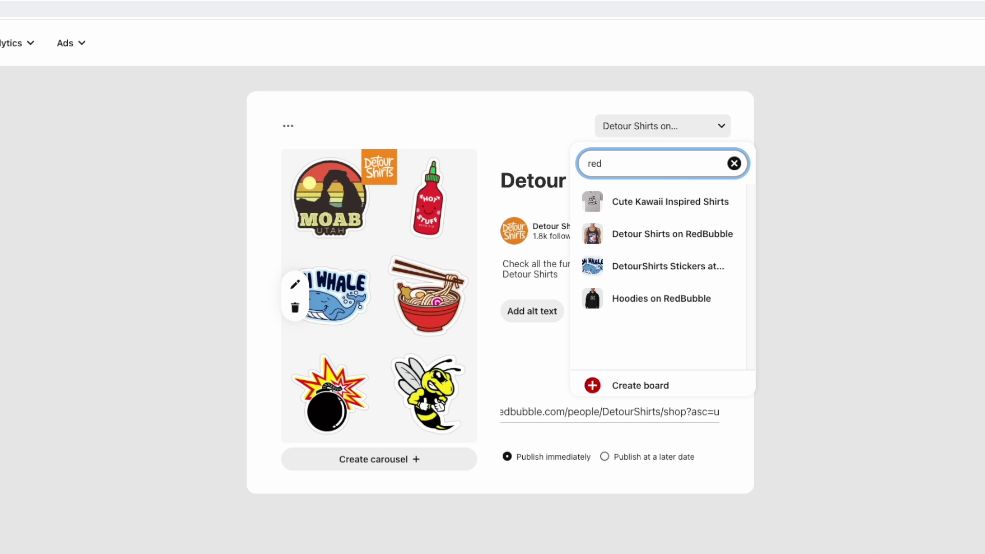
pyautogui.moveTo(639, 265)
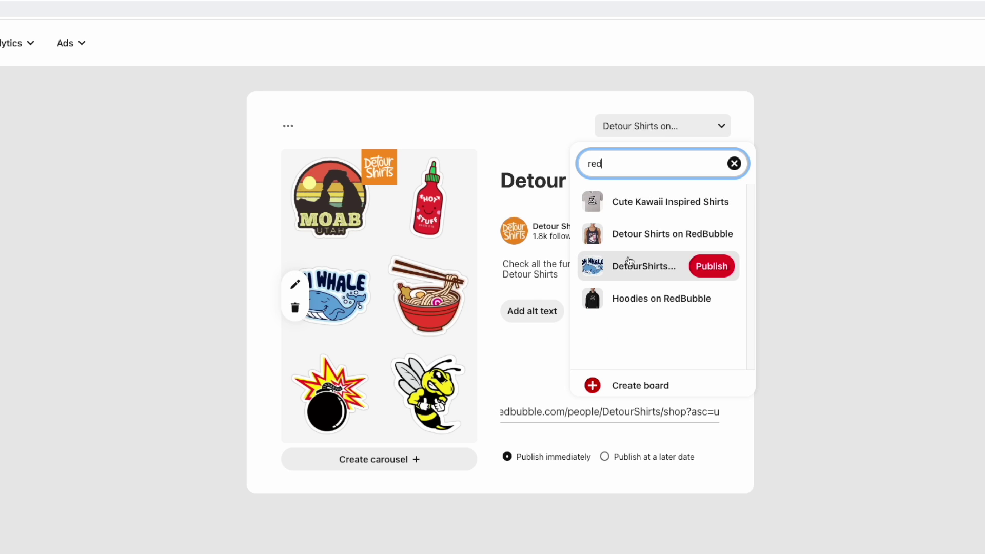
pyautogui.click(703, 267)
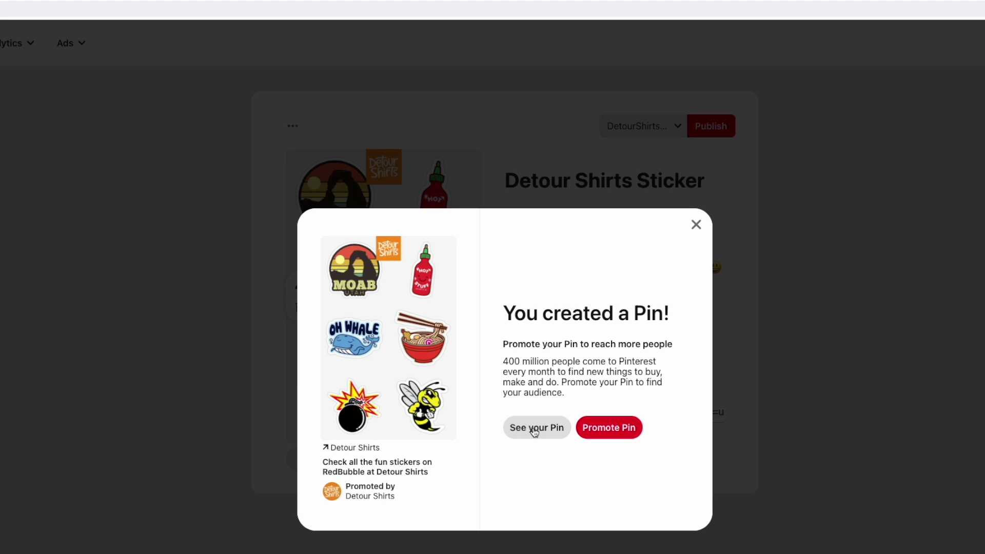
# Step: Open the published pin's page via 'See your Pin' and browse the More like this grid
pyautogui.click(534, 431)
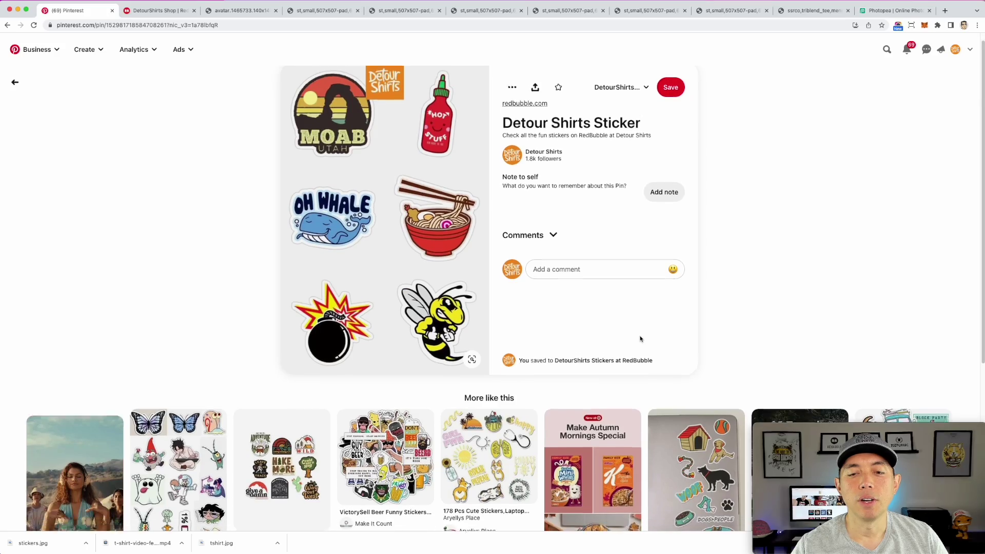
pyautogui.scroll(-10, 640, 339)
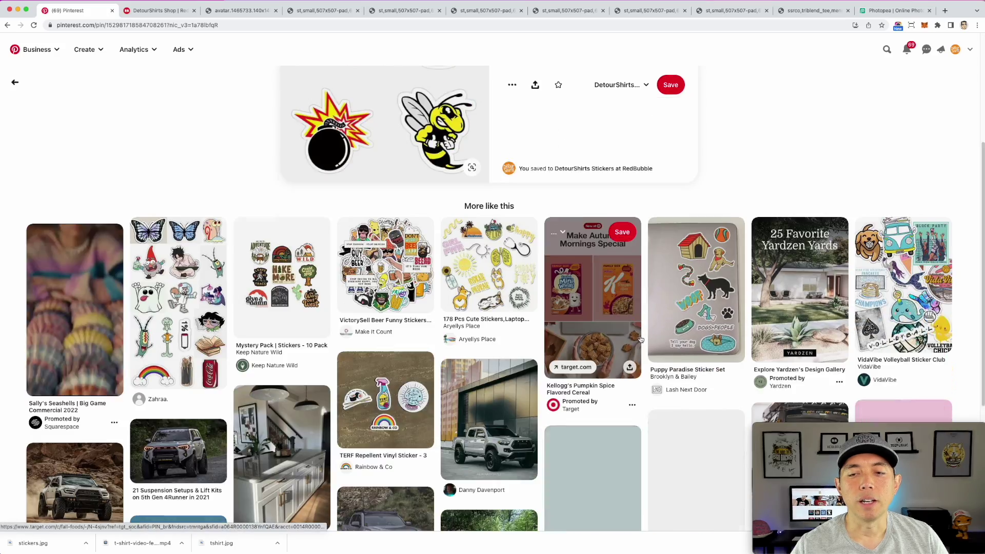
pyautogui.scroll(-5, 737, 225)
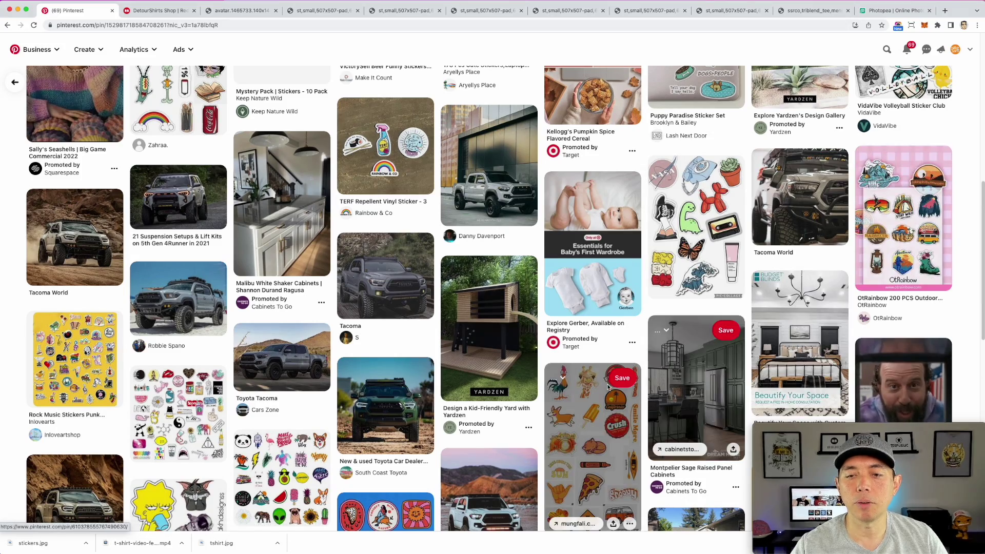
pyautogui.scroll(-3, 577, 358)
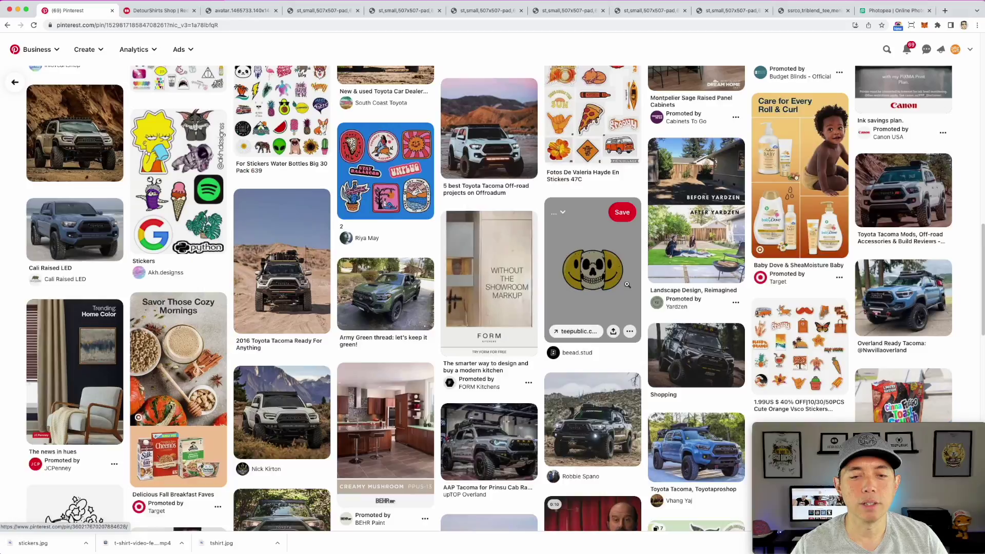
pyautogui.scroll(10, 962, 384)
pyautogui.scroll(4, 627, 287)
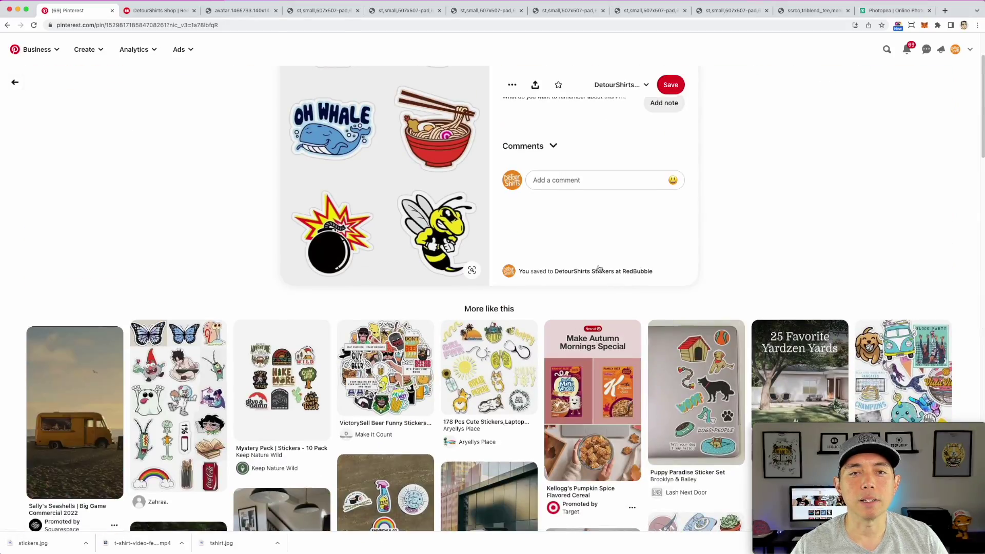
pyautogui.scroll(-5, 382, 264)
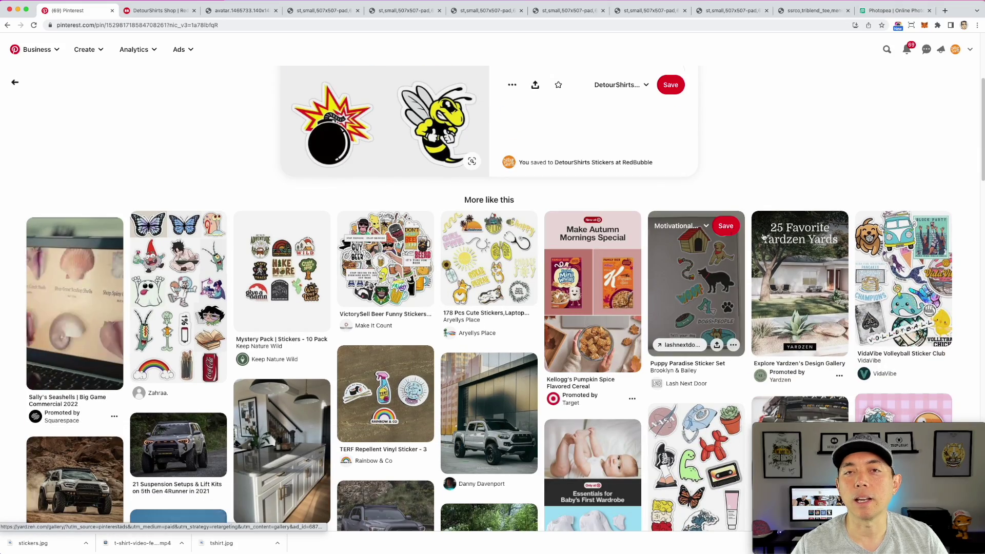
pyautogui.scroll(-2, 649, 238)
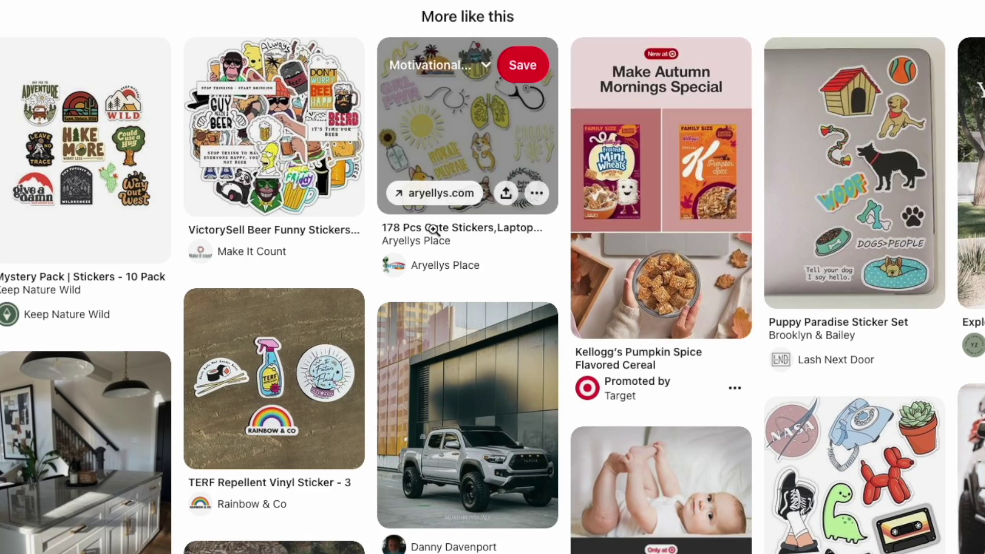
pyautogui.scroll(-5, 336, 267)
pyautogui.scroll(-6, 295, 176)
pyautogui.scroll(-3, 662, 205)
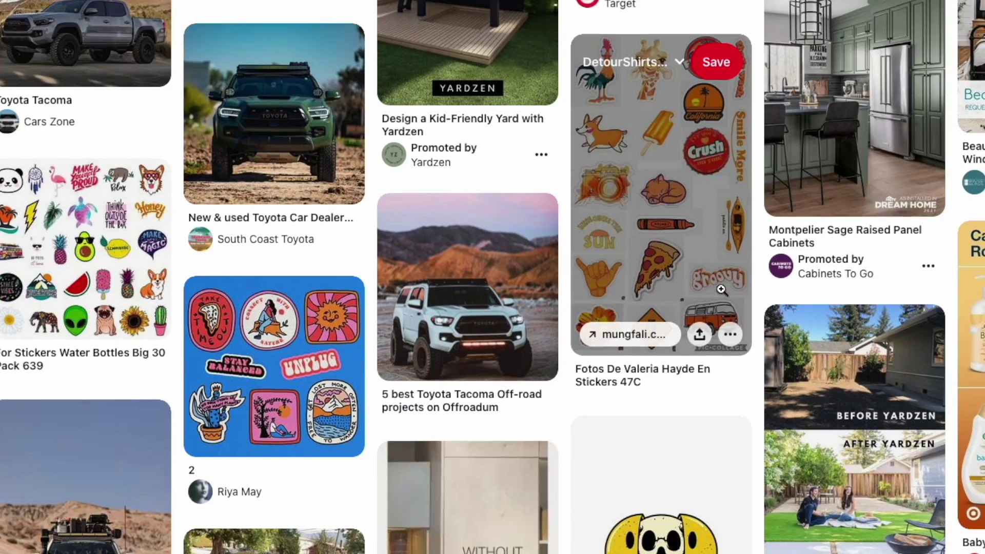
pyautogui.scroll(-7, 854, 205)
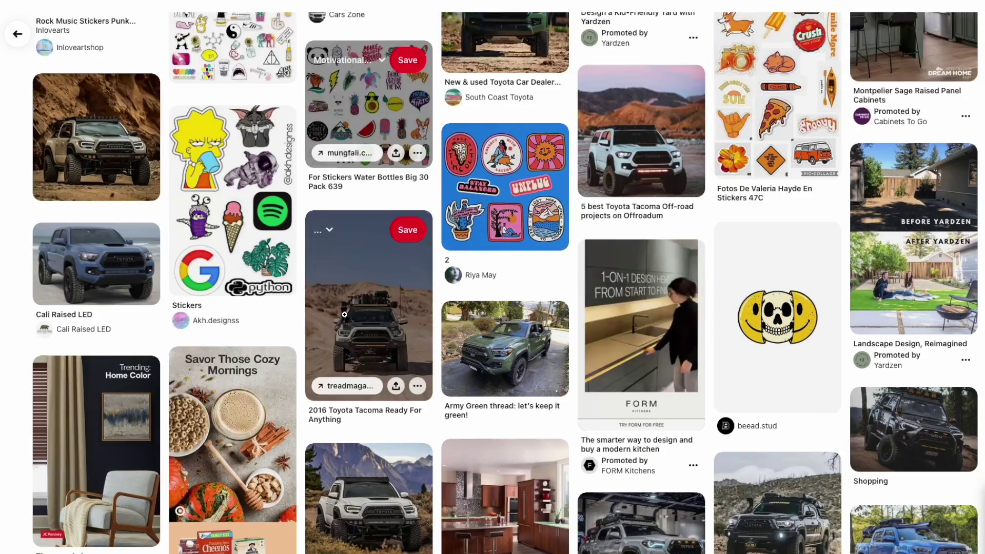
pyautogui.scroll(-2, 190, 348)
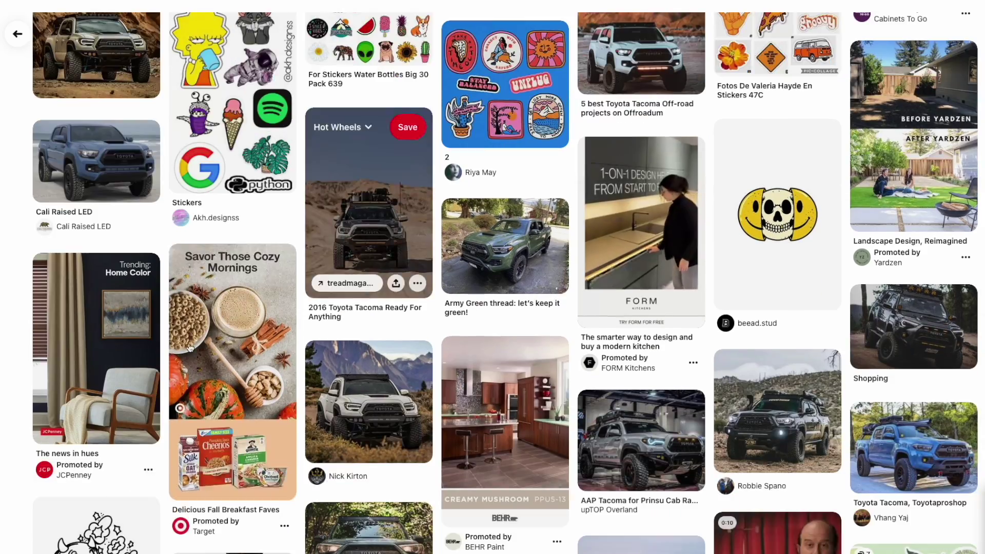
pyautogui.scroll(-7, 189, 348)
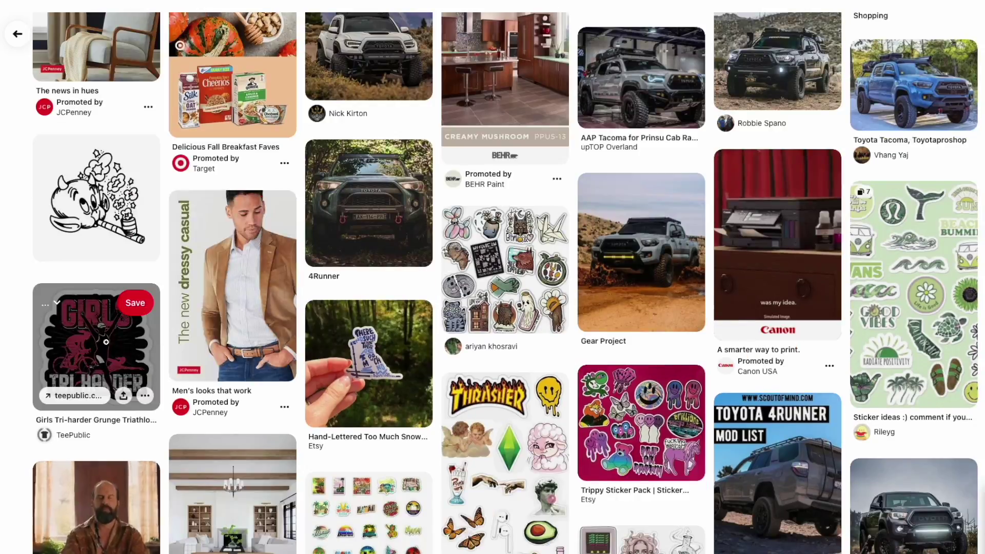
pyautogui.scroll(-5, 730, 352)
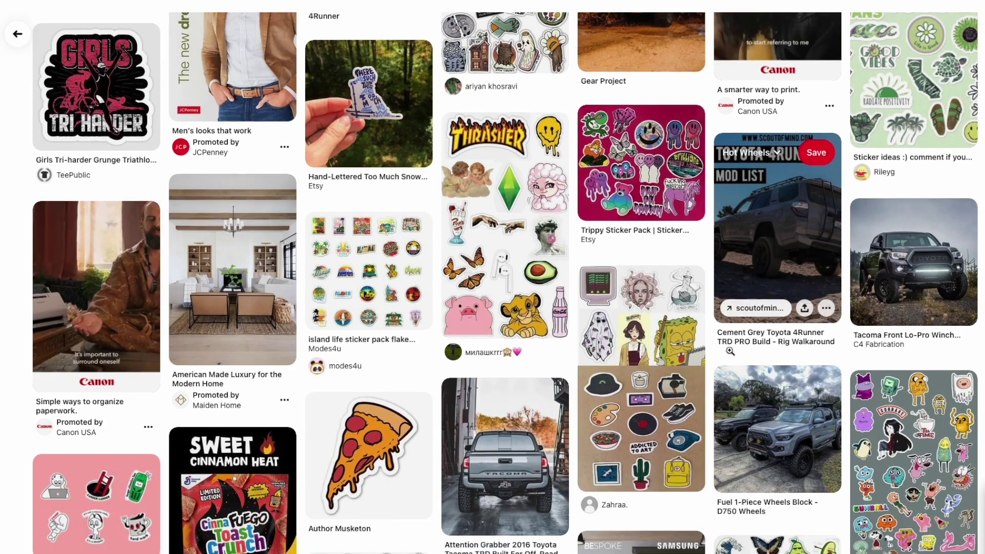
pyautogui.scroll(-3, 730, 351)
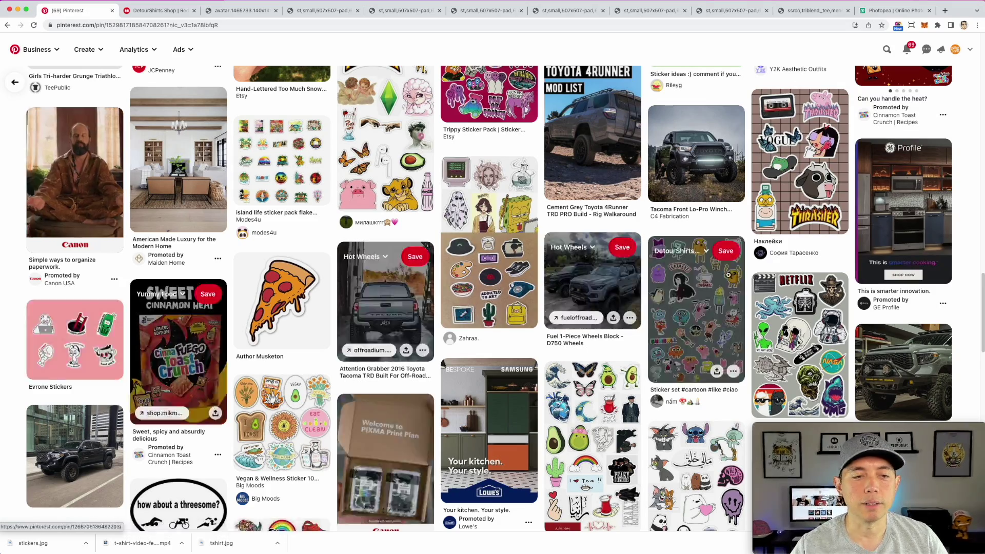
pyautogui.scroll(-15, 781, 314)
pyautogui.scroll(15, 781, 314)
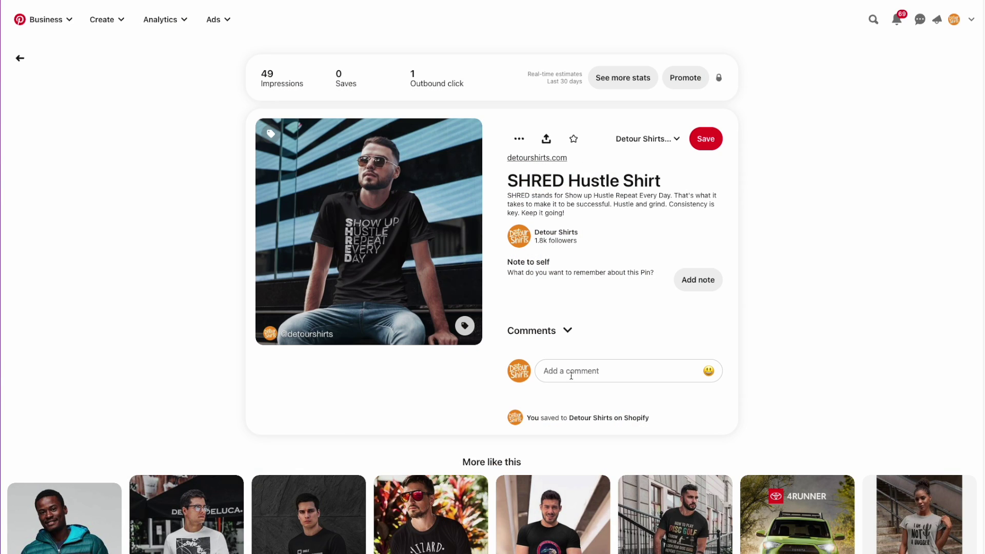
# Step: Follow the SHRED Hustle Shirt pin image to its $24.00 SHRED T-shirt page on detourshirts.com
pyautogui.click(370, 139)
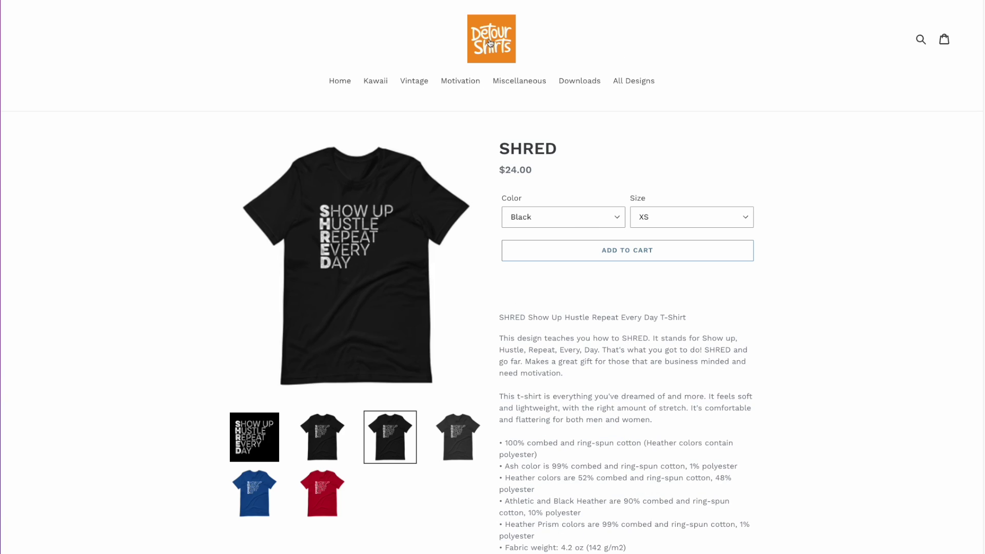